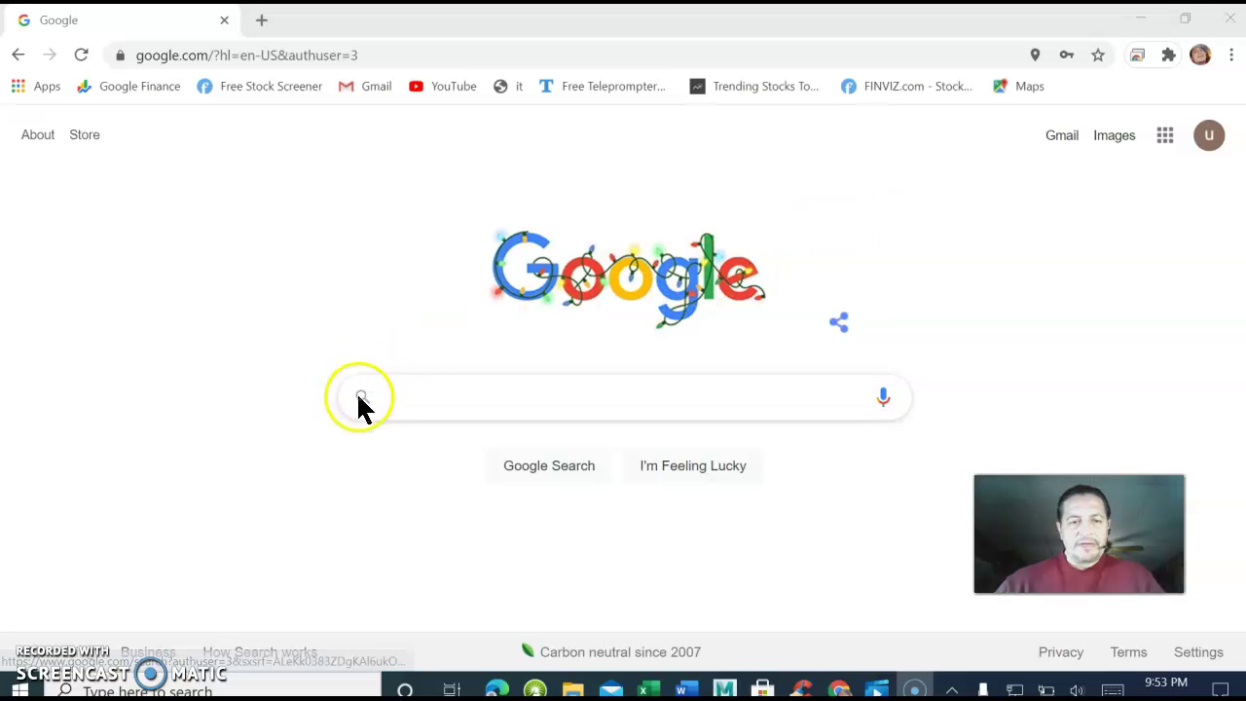
Search Google for 'alpaca.markets', correcting the 'alpava' typo.
left_click(401, 396)
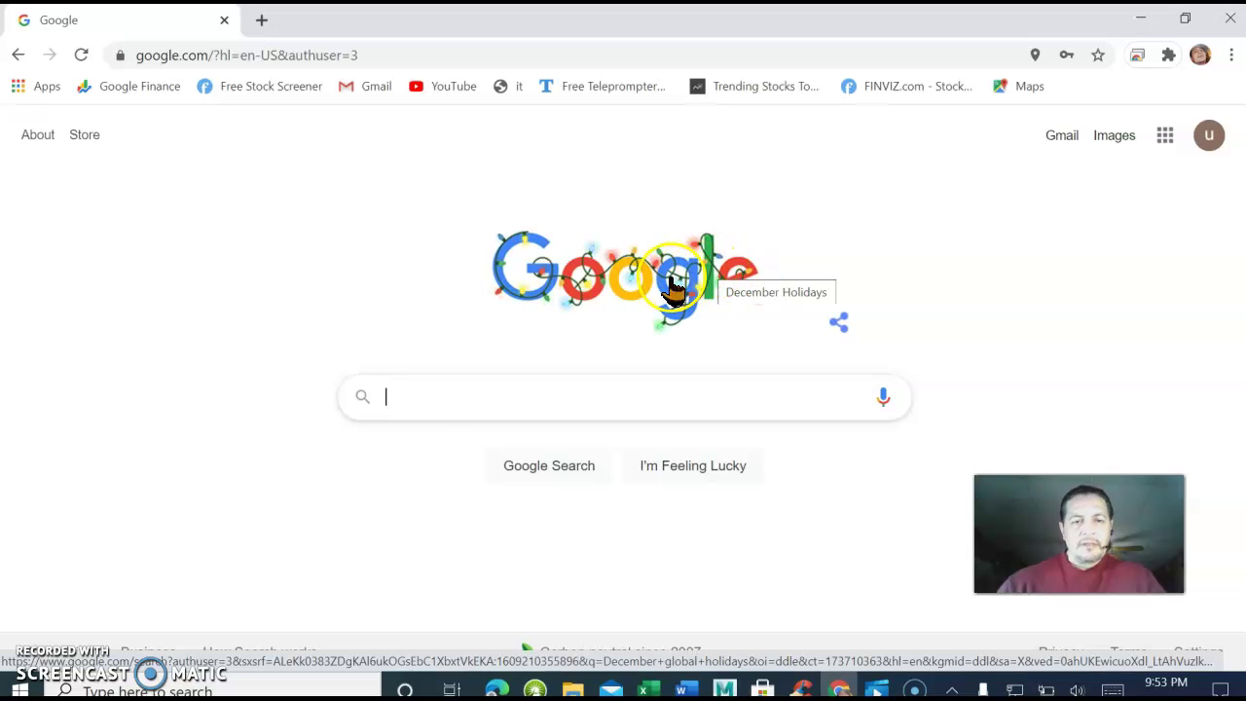
type("al")
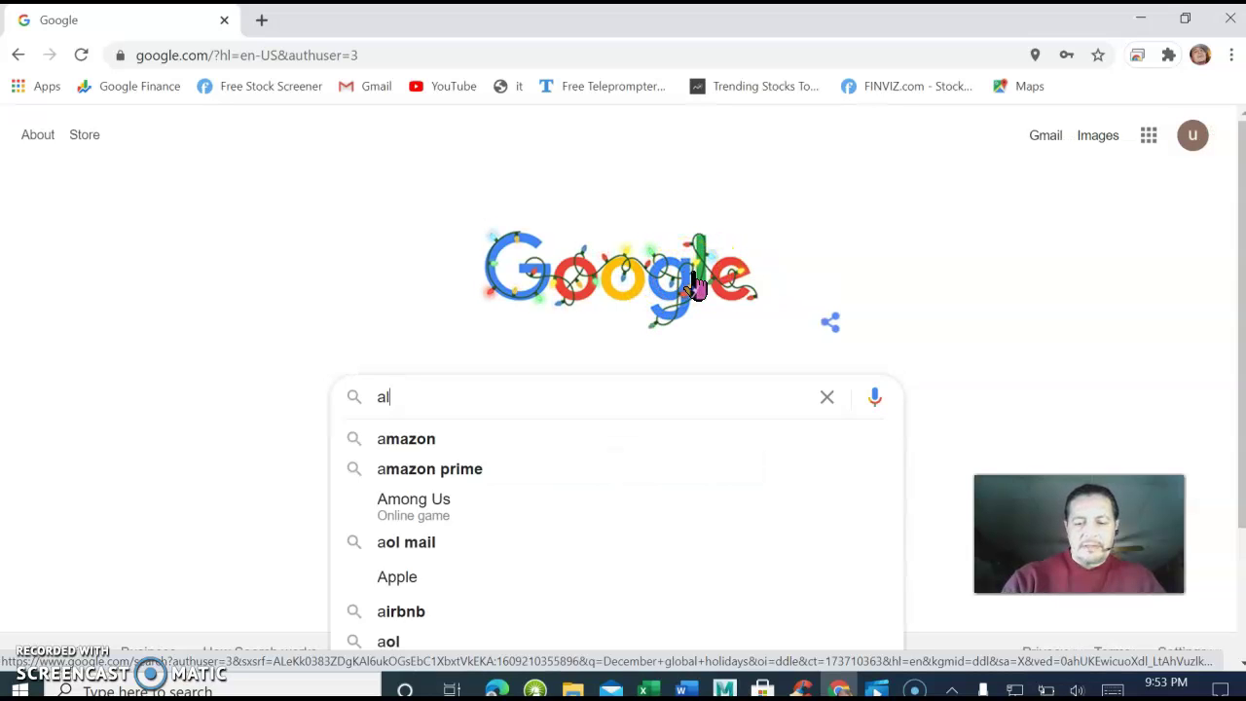
type("pava")
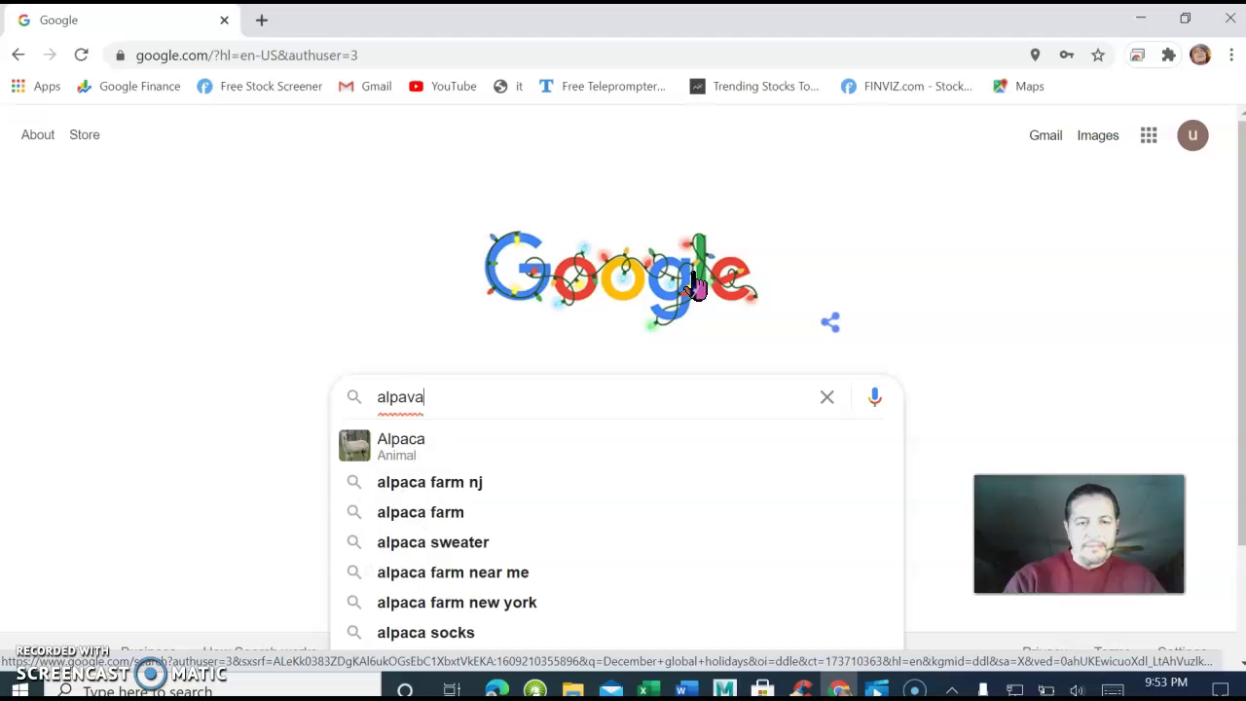
key("BackSpace")
key("BackSpace")
type("c")
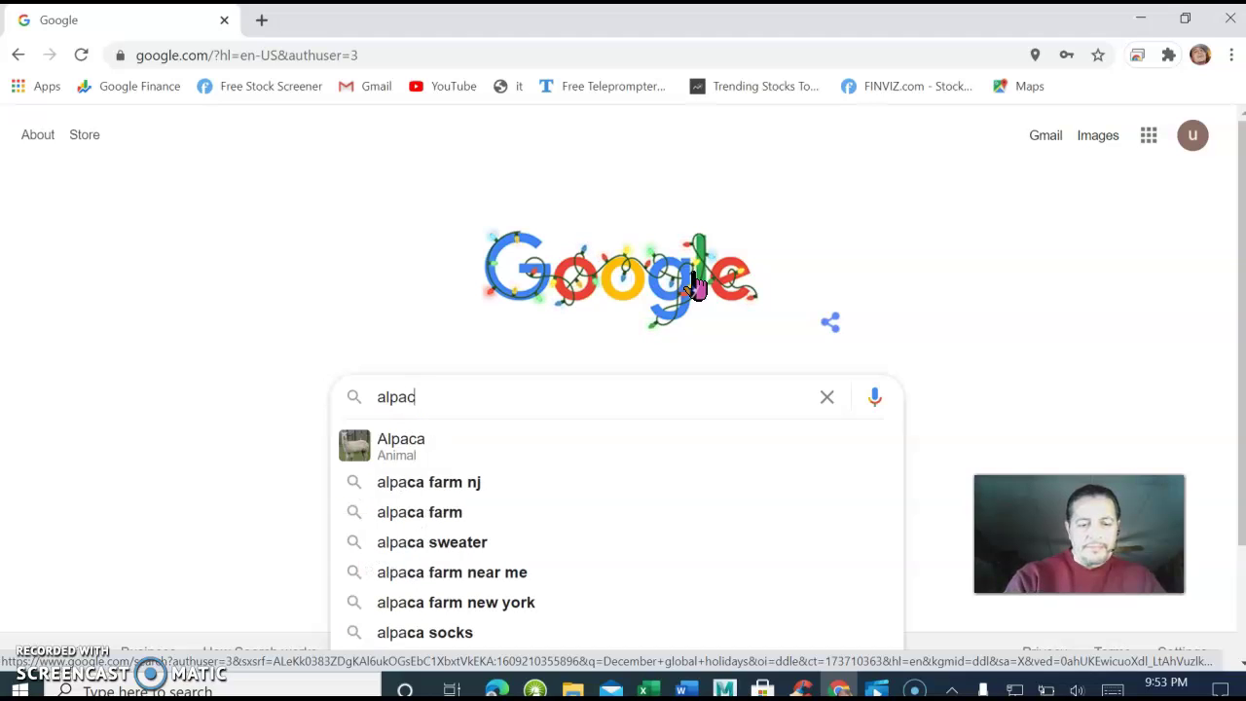
type("a.m")
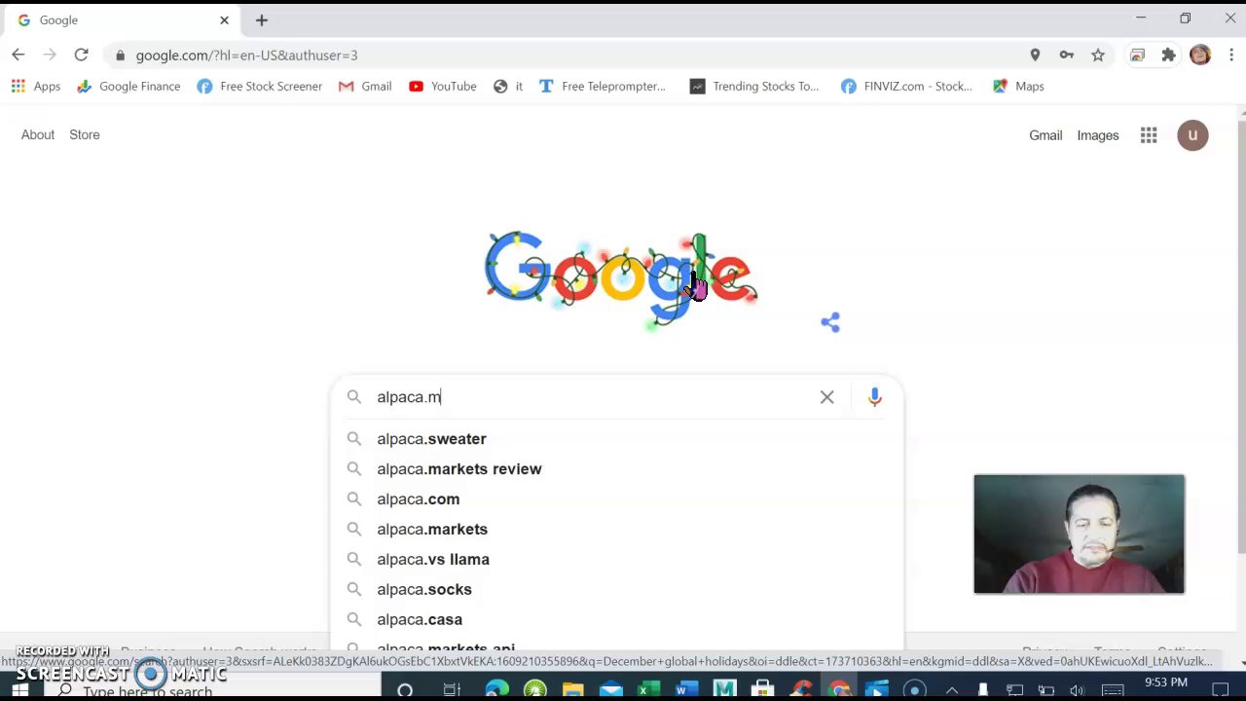
type("ark")
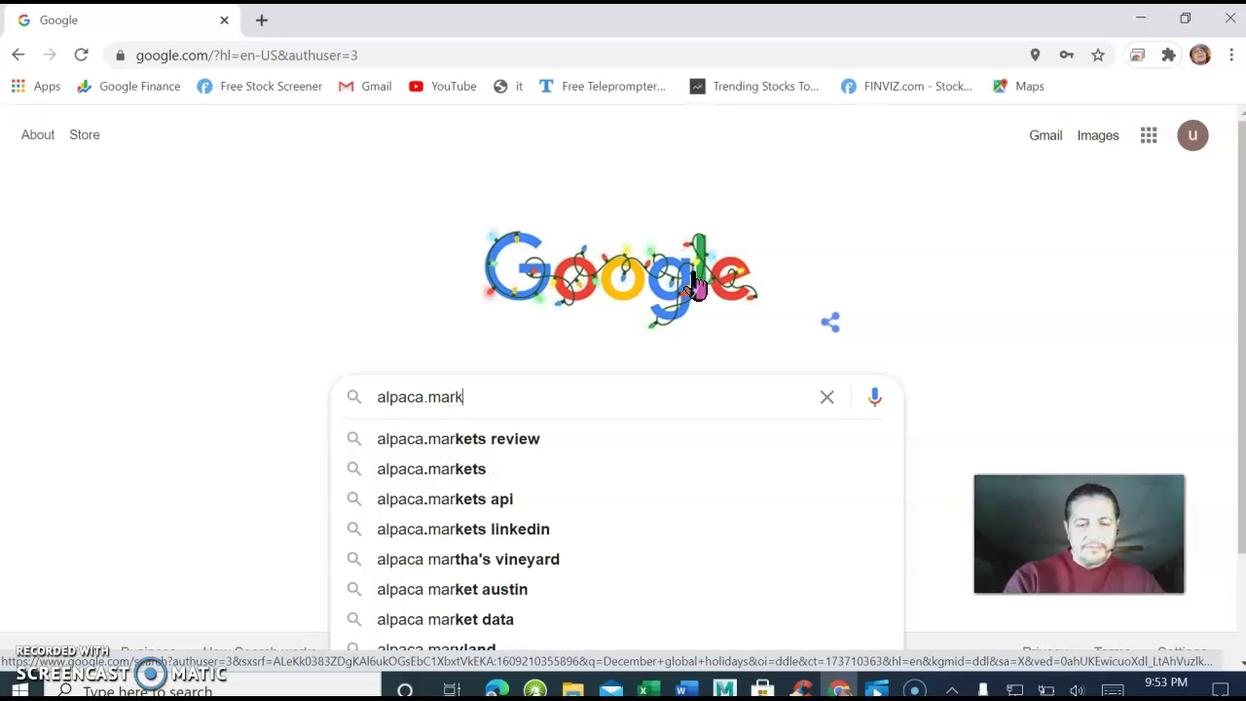
type("ets")
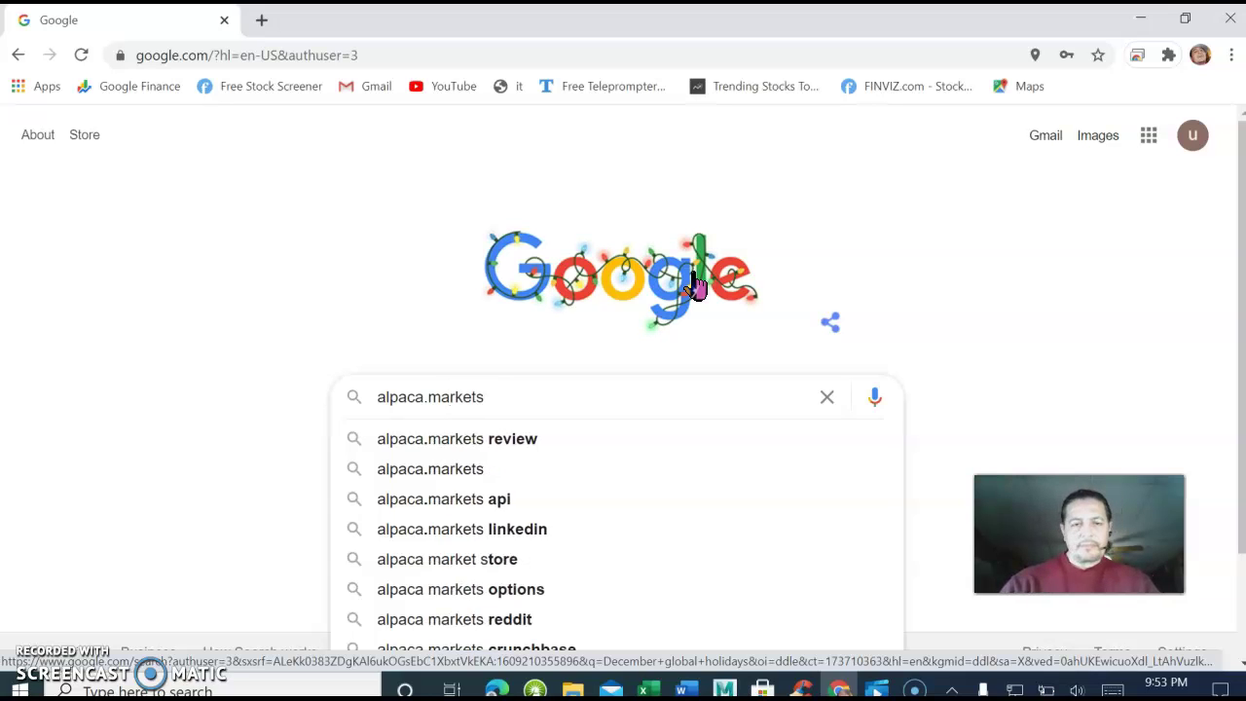
key("Return")
left_click(699, 265)
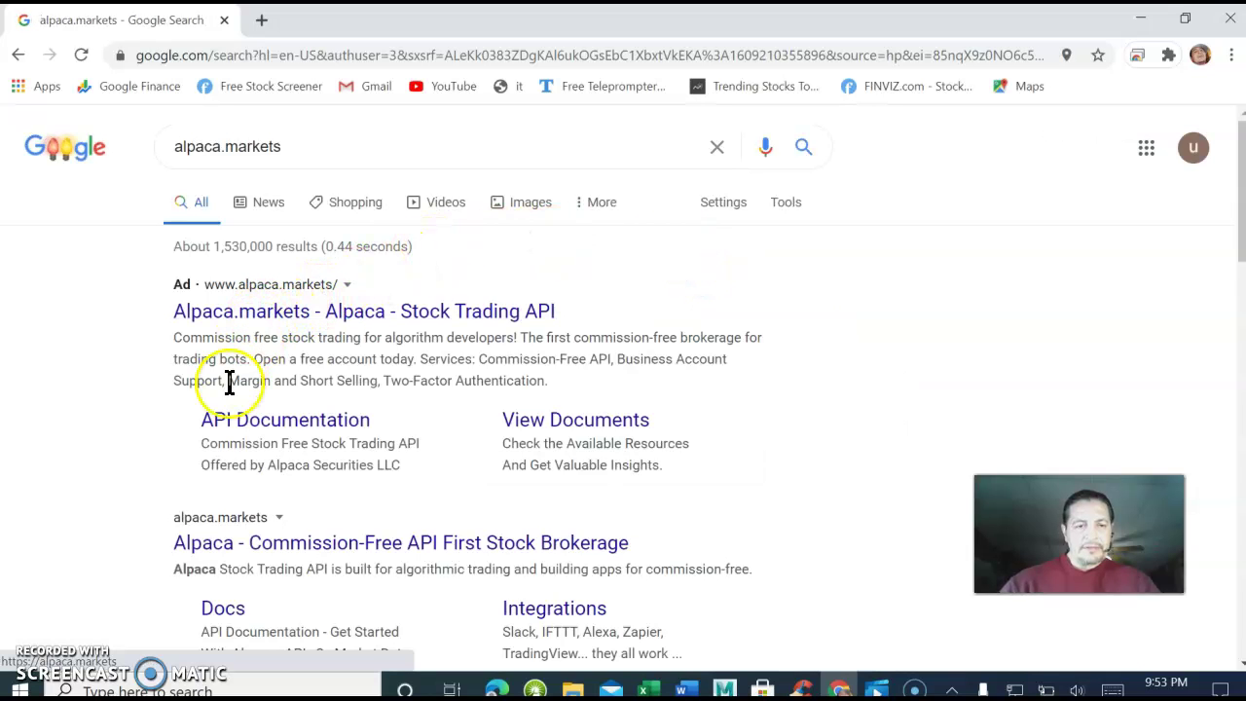
Scroll down the Alpaca 'API for Stock Trading' home page.
scroll(233, 470, "down", 2)
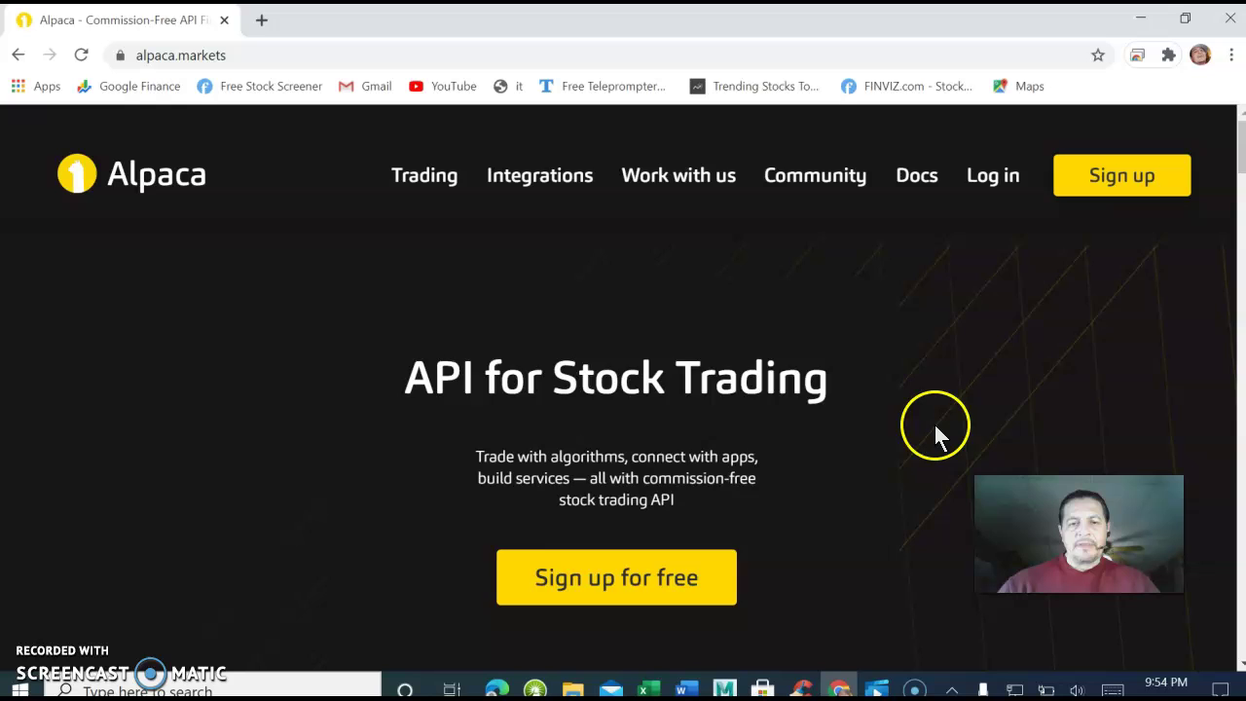
scroll(925, 421, "down", 1)
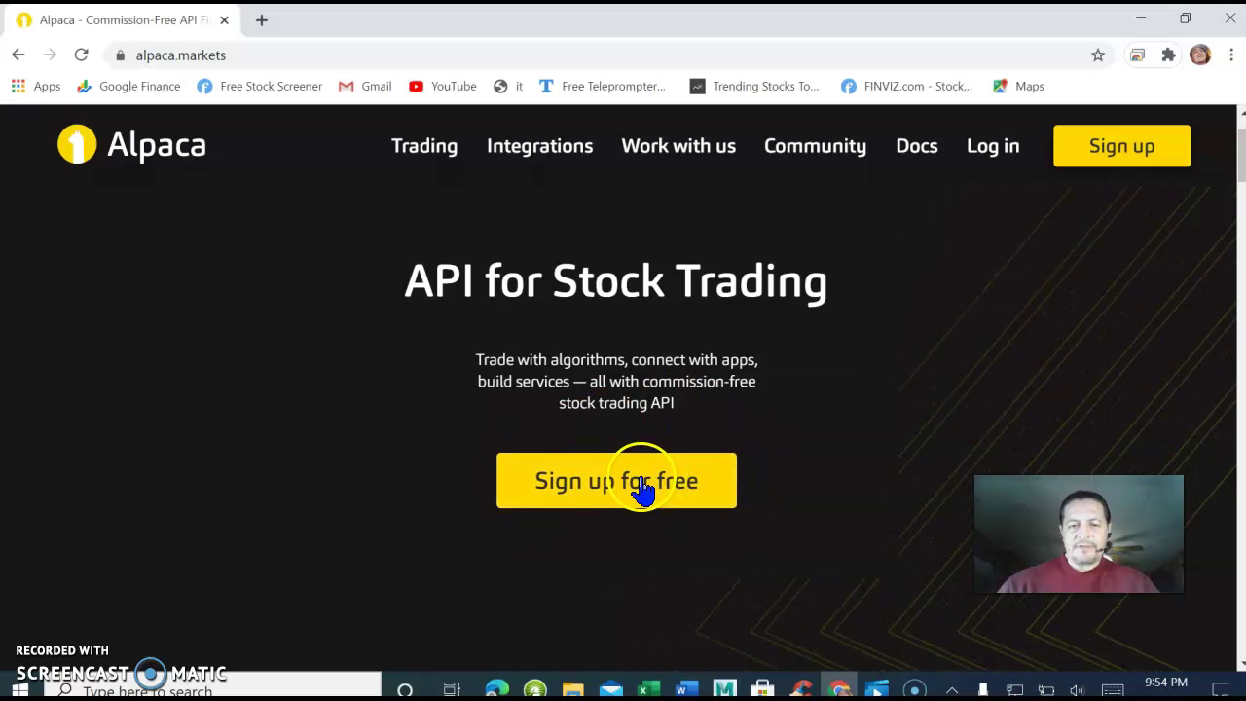
Open the 'Sign up for free' page and enter the account e-mail address.
left_click(642, 489)
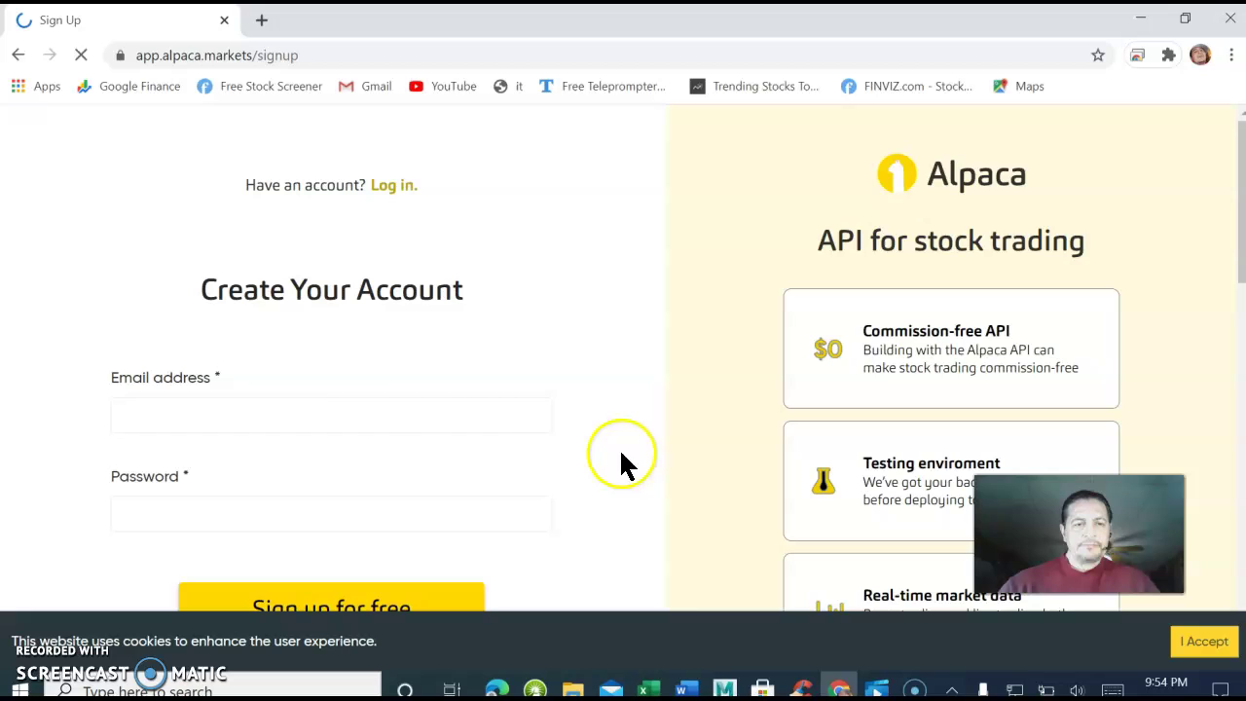
left_click(185, 417)
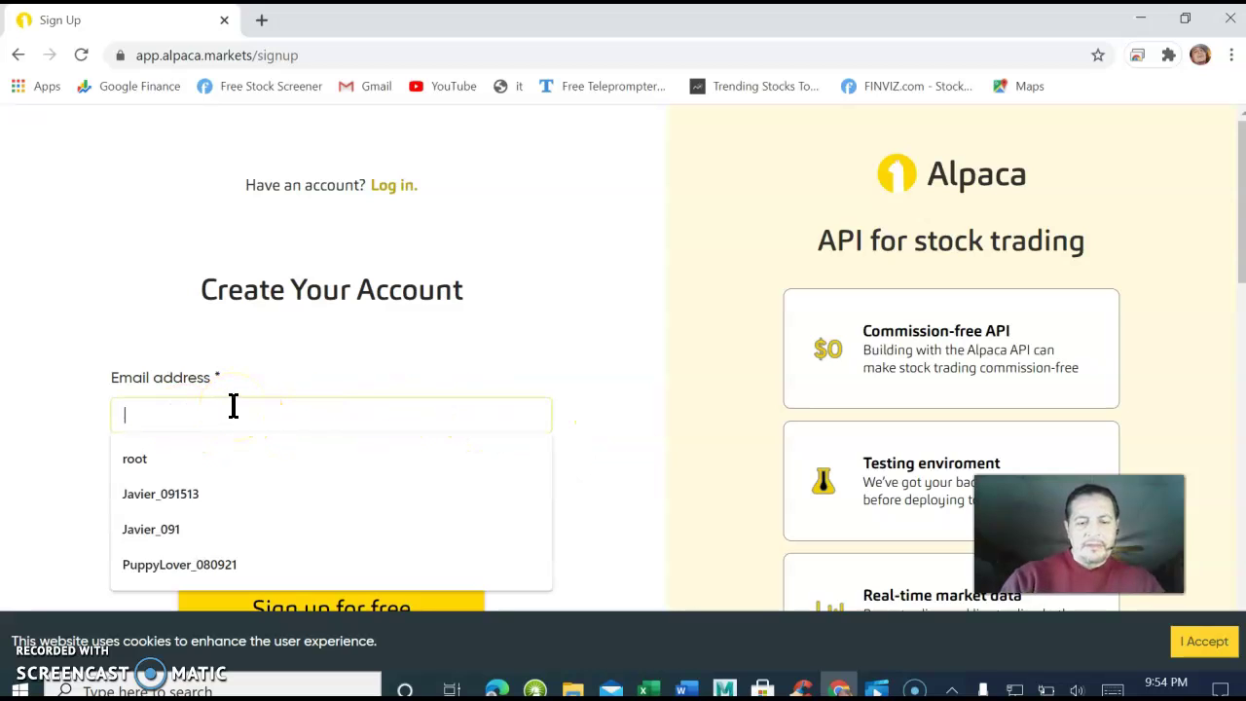
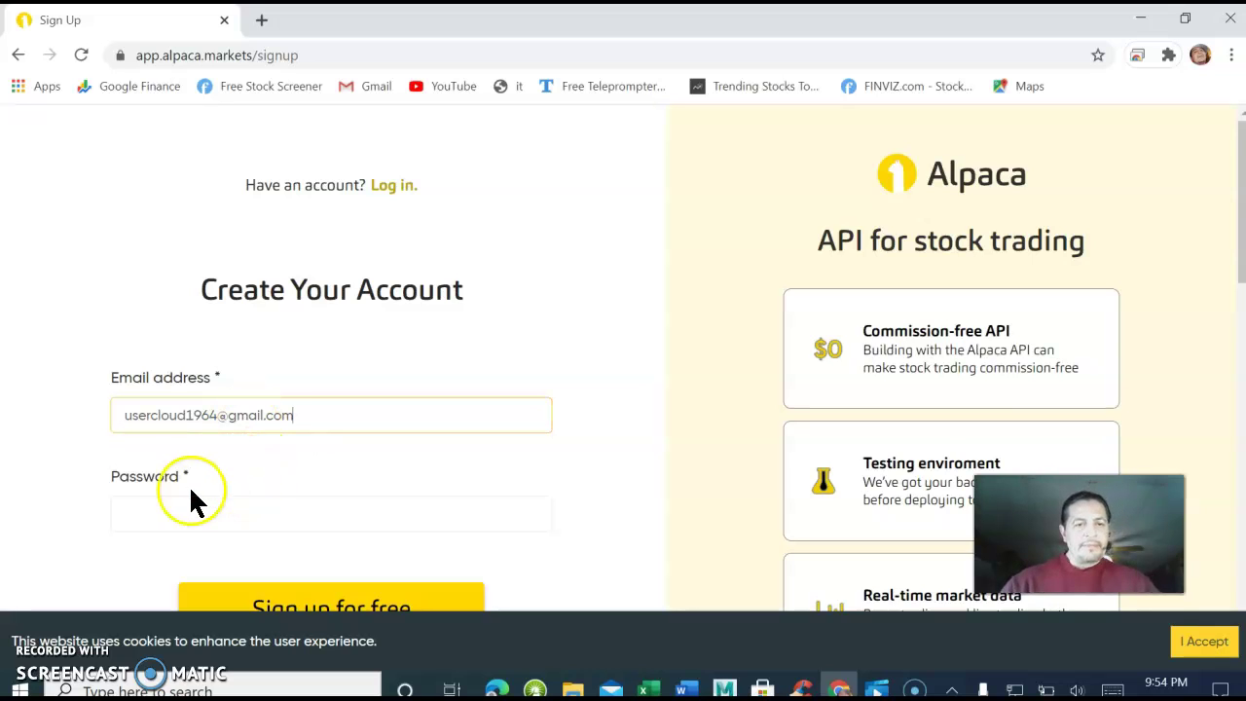
Enter a first password, then select and delete it as too short.
left_click(166, 508)
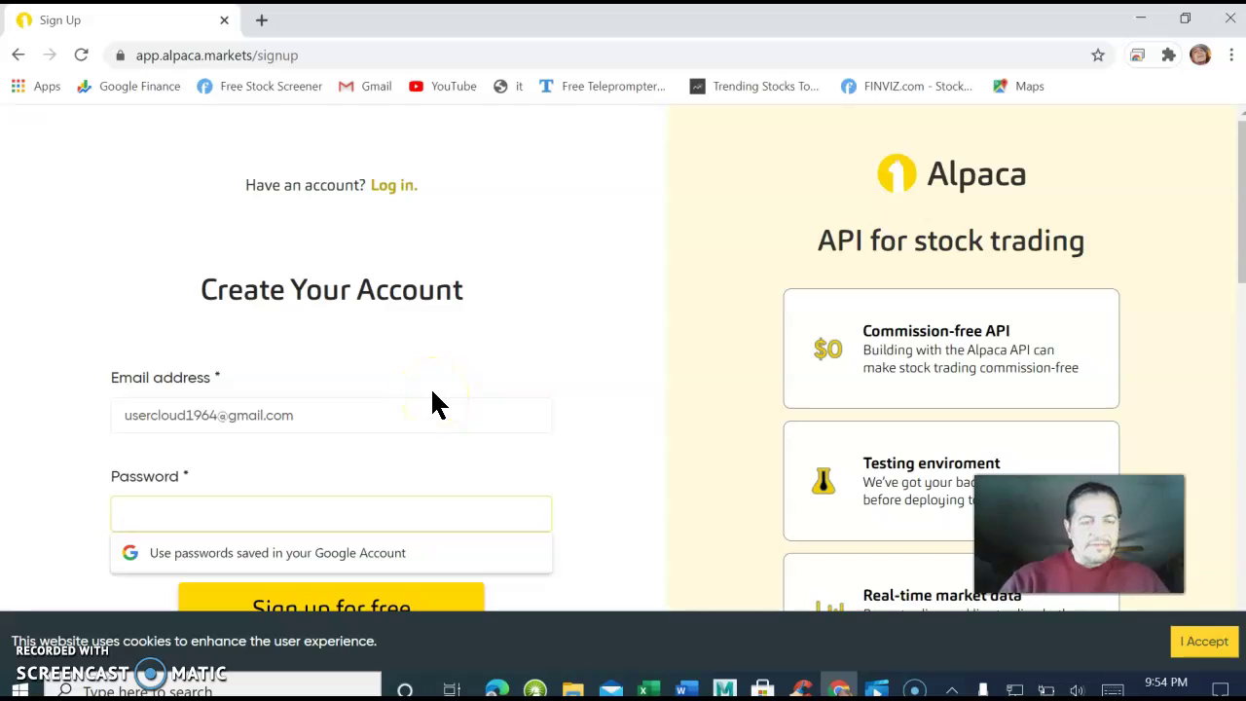
type("a")
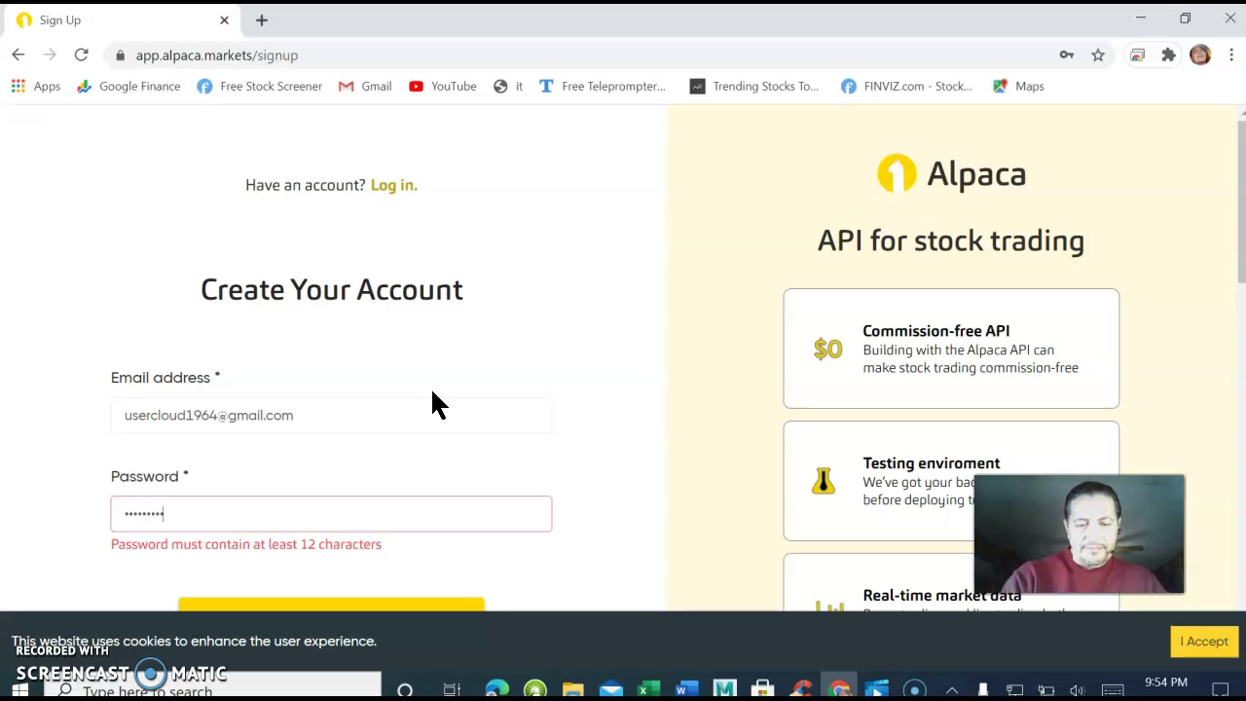
left_click(430, 387)
scroll(430, 387, "down", 2)
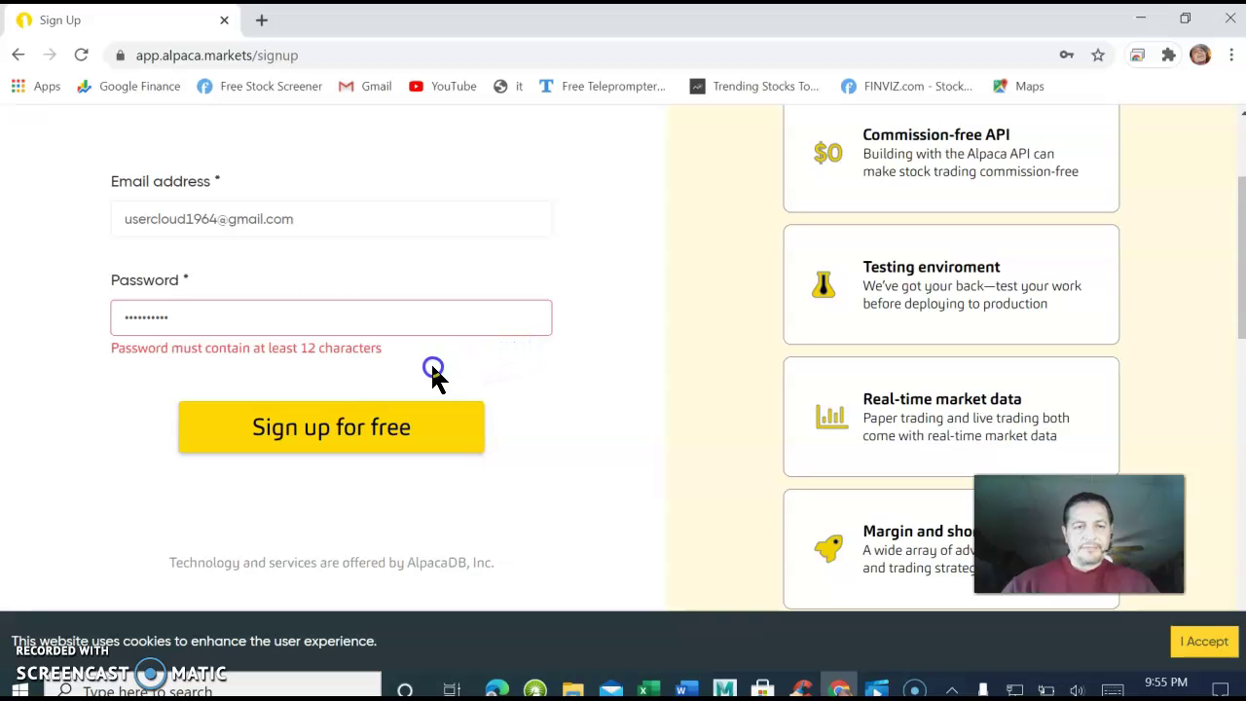
left_click_drag(207, 336, 93, 328)
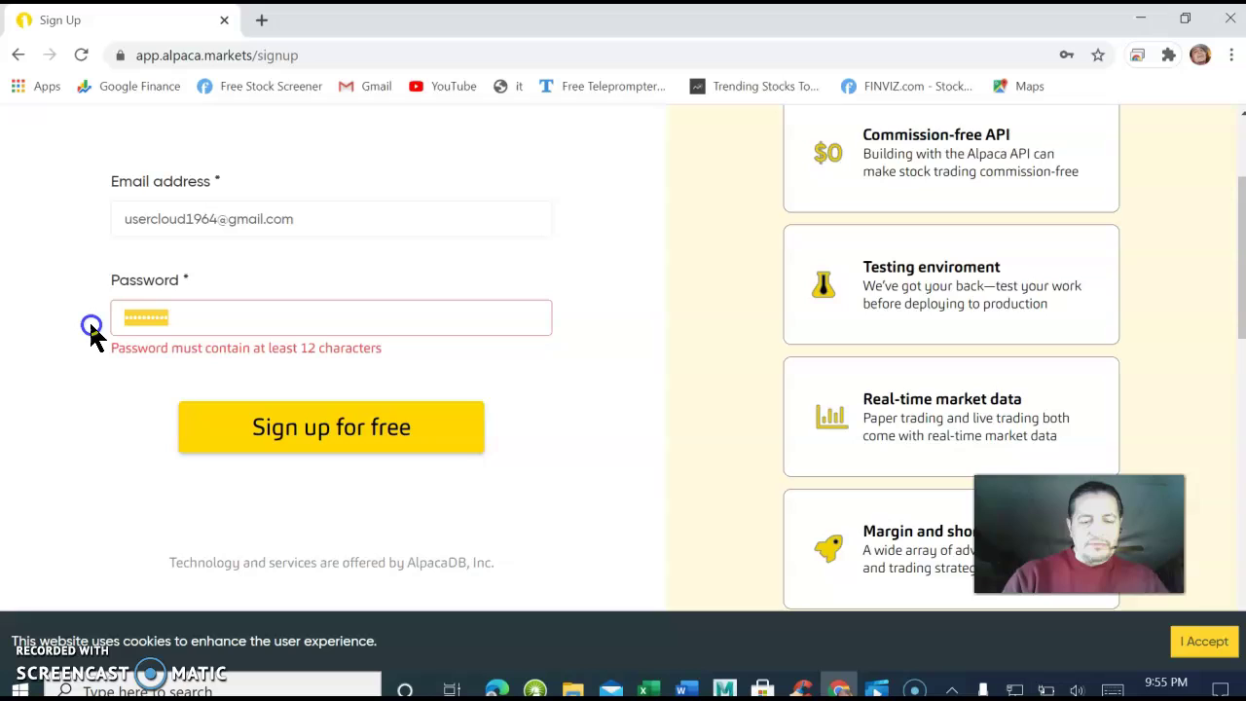
key("BackSpace")
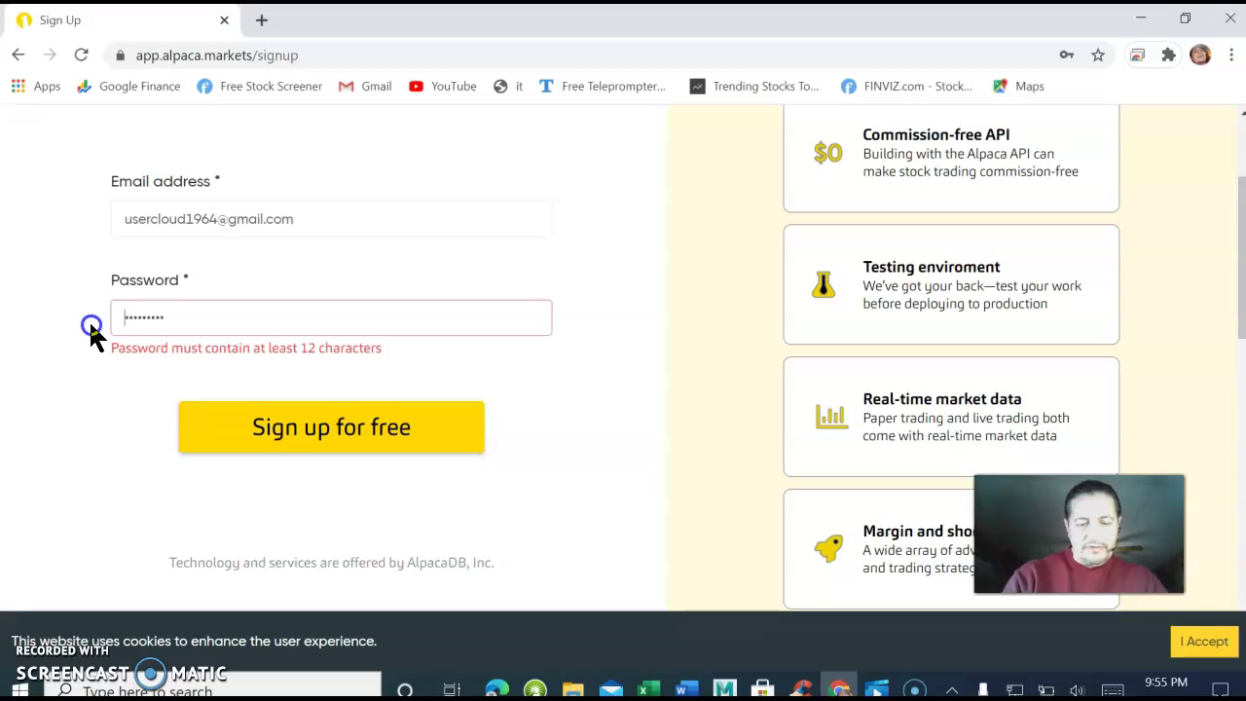
Retype a password of at least 12 characters and submit the sign-up form.
type("1")
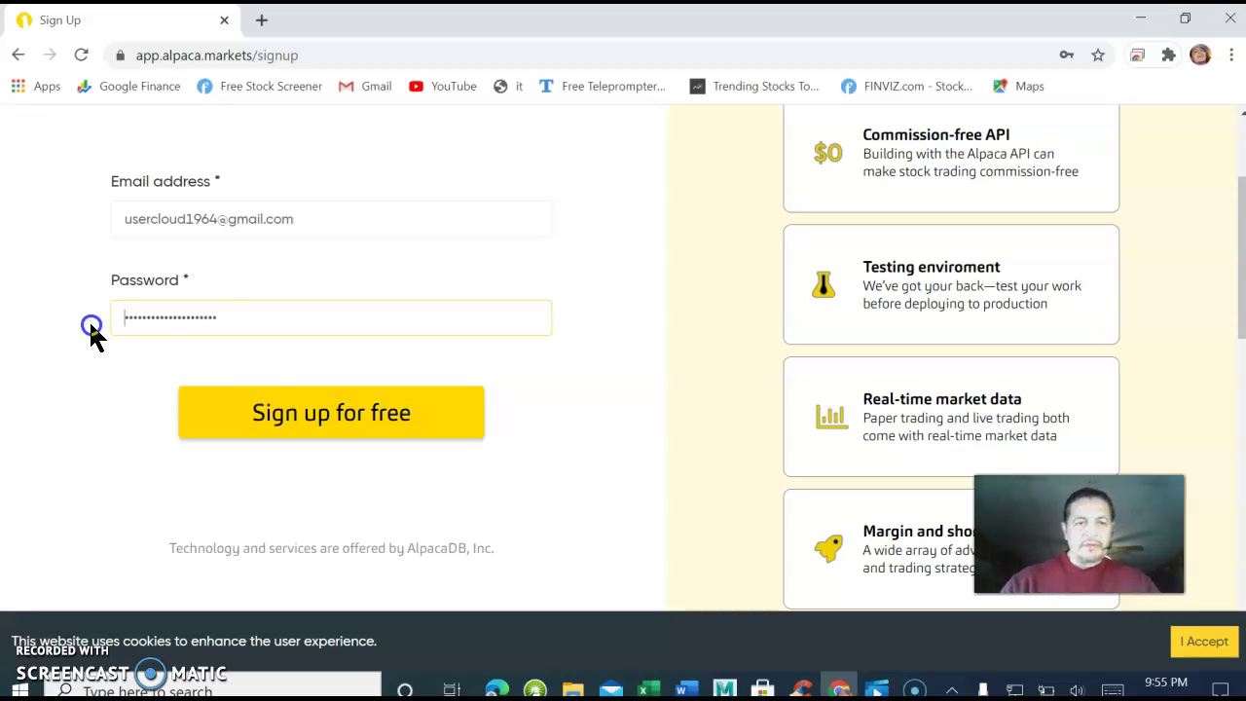
mouse_move(90, 331)
left_mouse_down()
mouse_move(243, 386)
mouse_move(311, 428)
mouse_move(573, 346)
left_mouse_up()
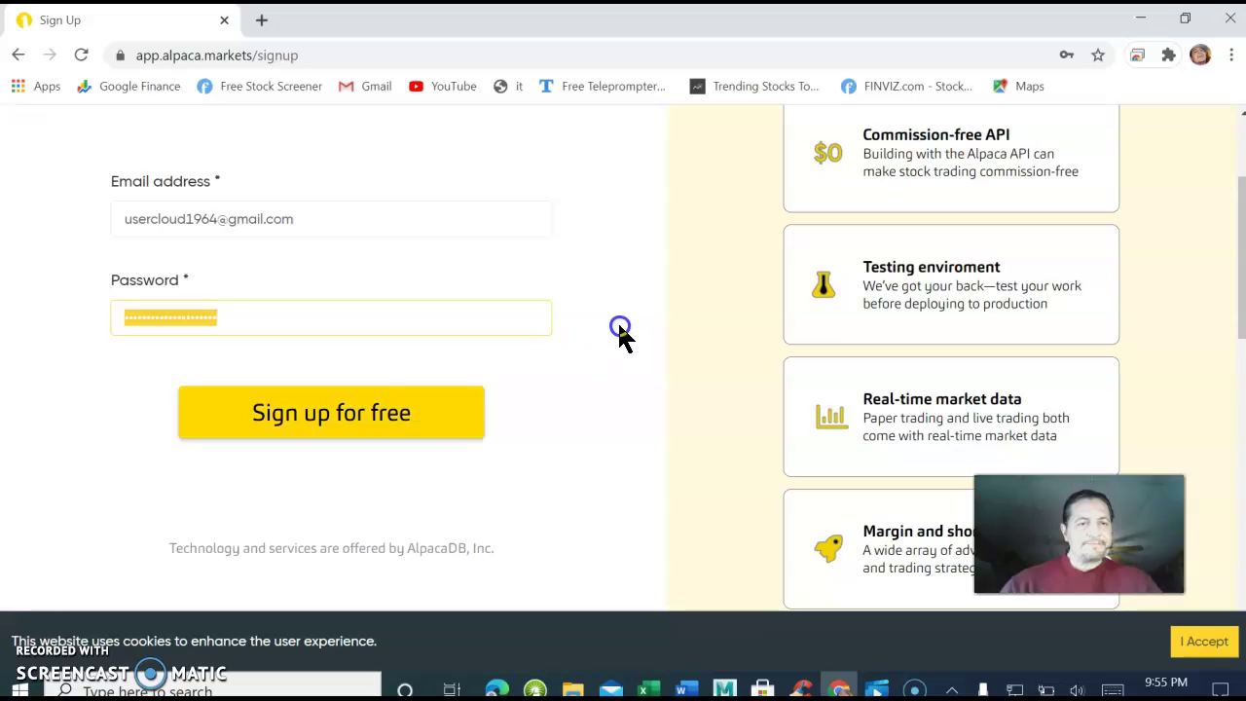
left_click_drag(652, 315, 332, 417)
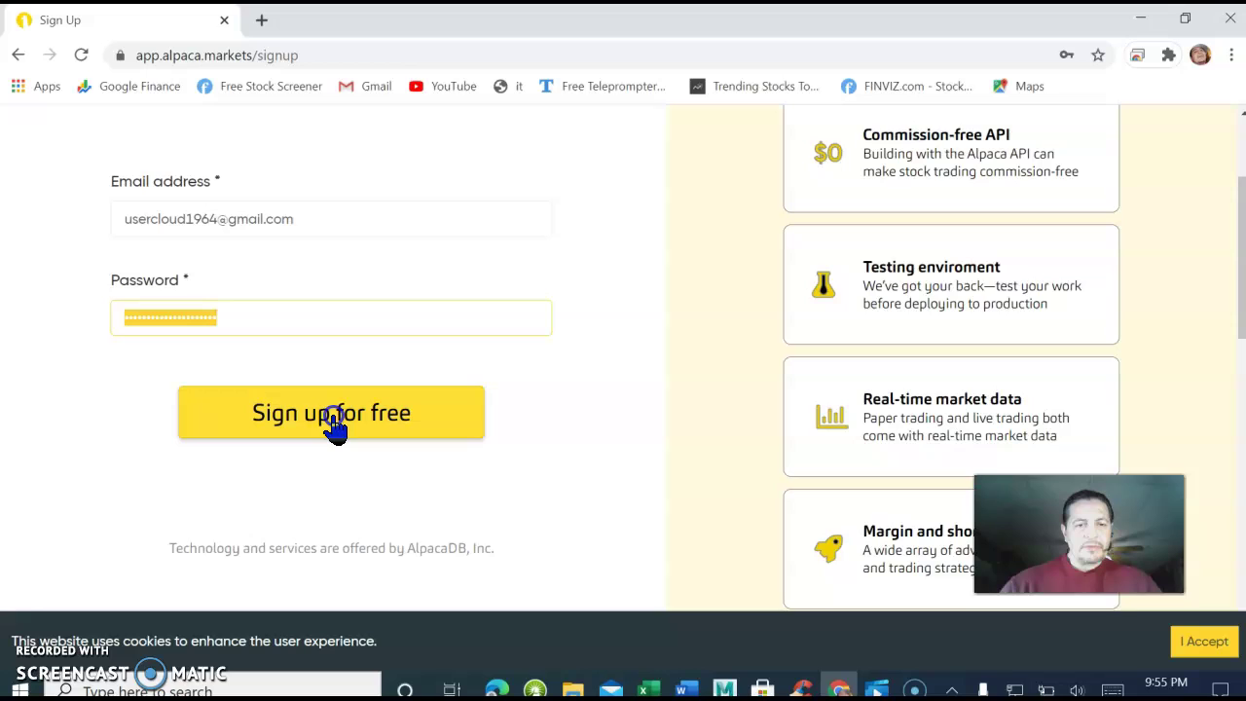
left_click(331, 418)
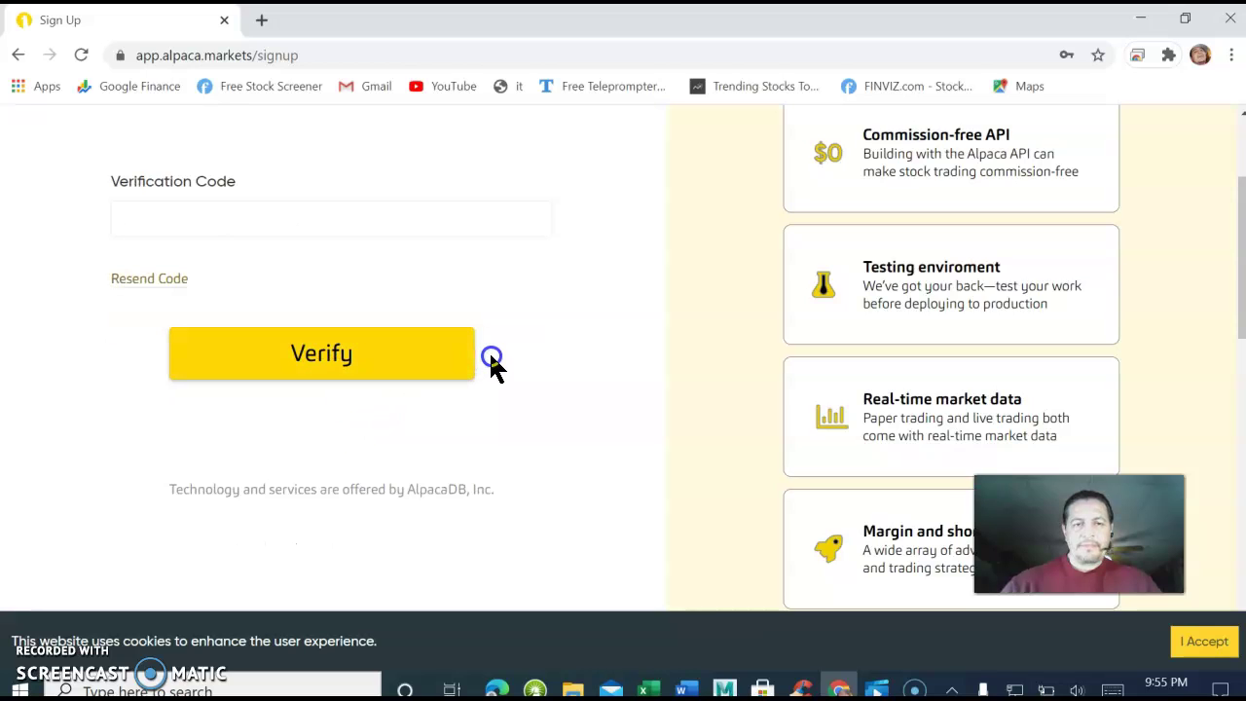
In a new tab, switch to the sign-up Google account and open its Gmail.
left_click(263, 19)
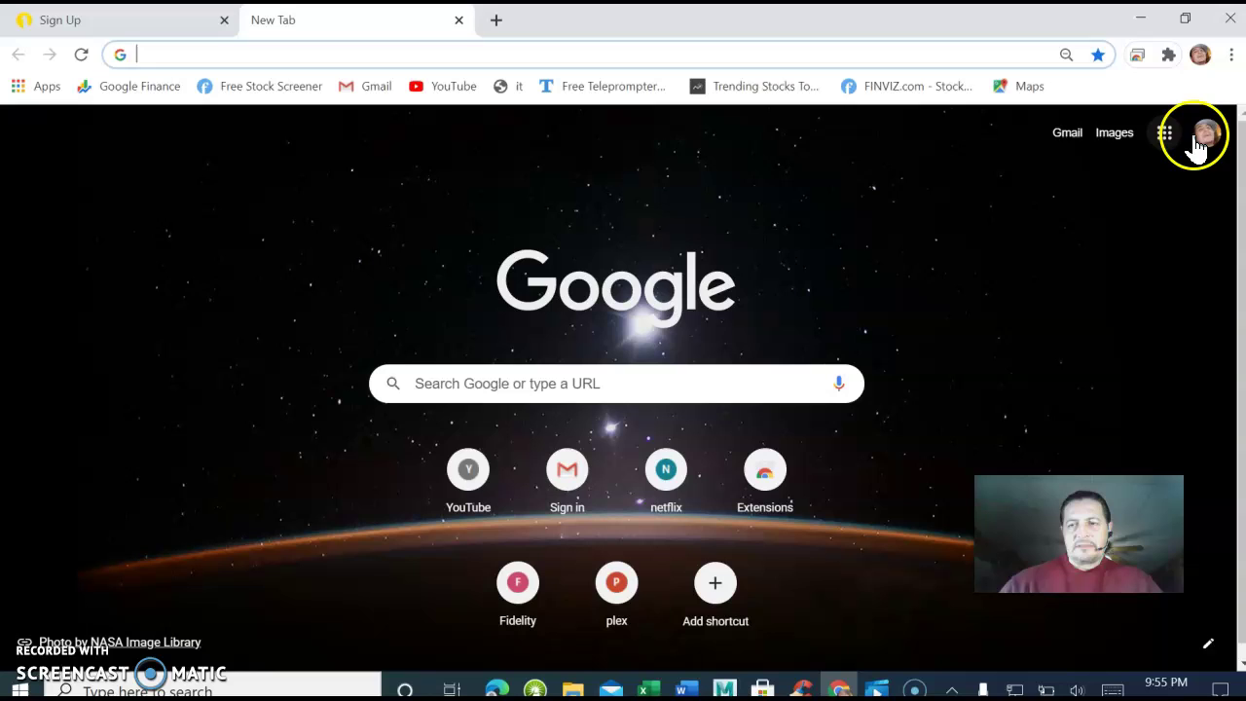
left_click(1202, 136)
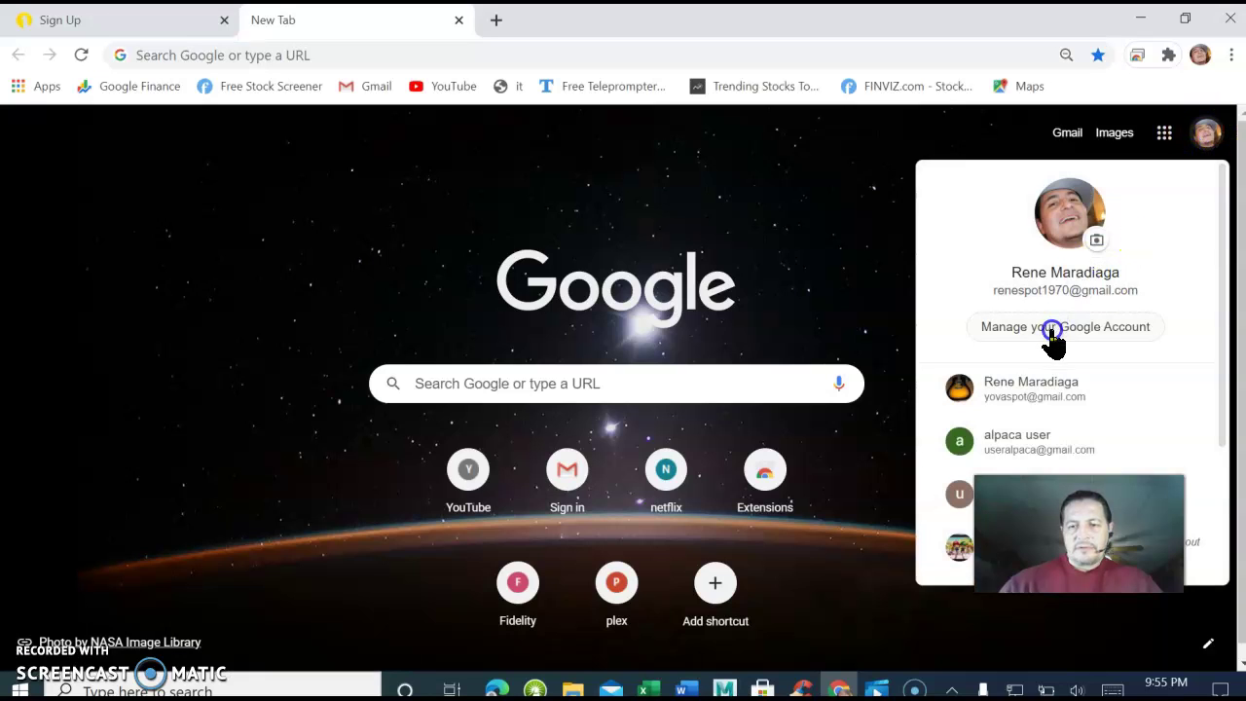
scroll(1028, 374, "down", 2)
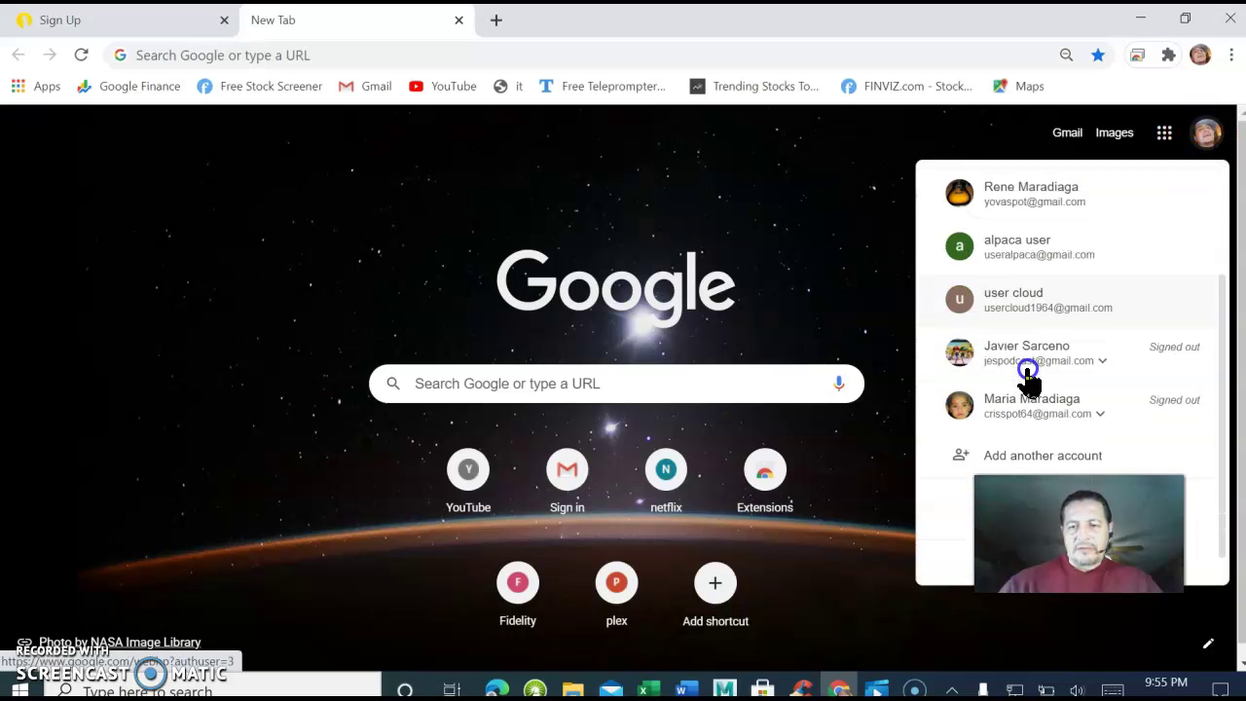
left_click(1019, 311)
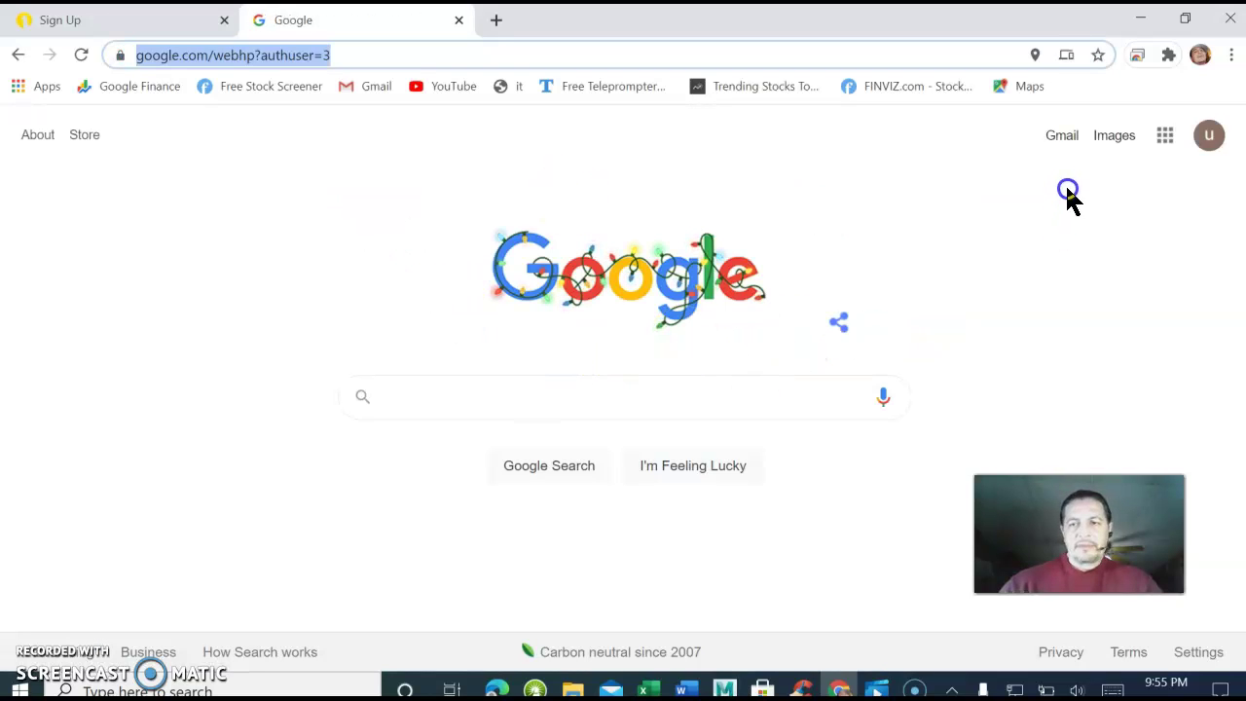
left_click(1062, 138)
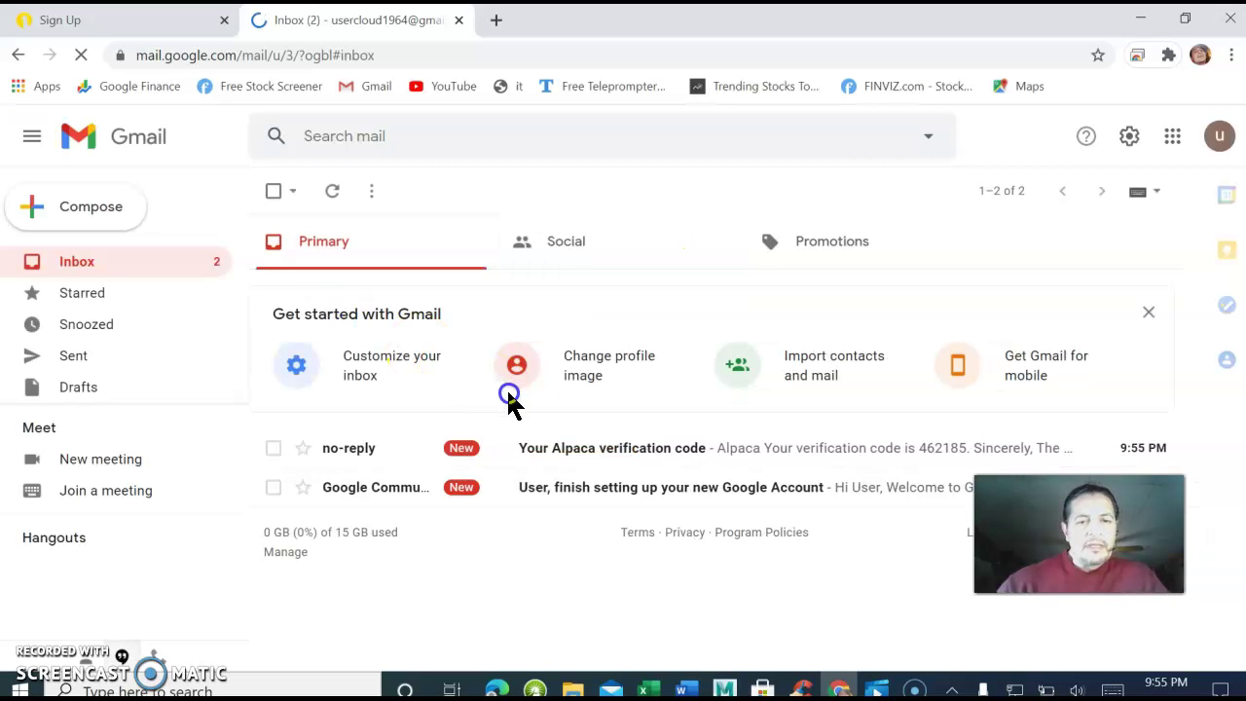
Open the Alpaca verification e-mail and select its six-digit code, dismissing the Meet notice.
left_click(542, 451)
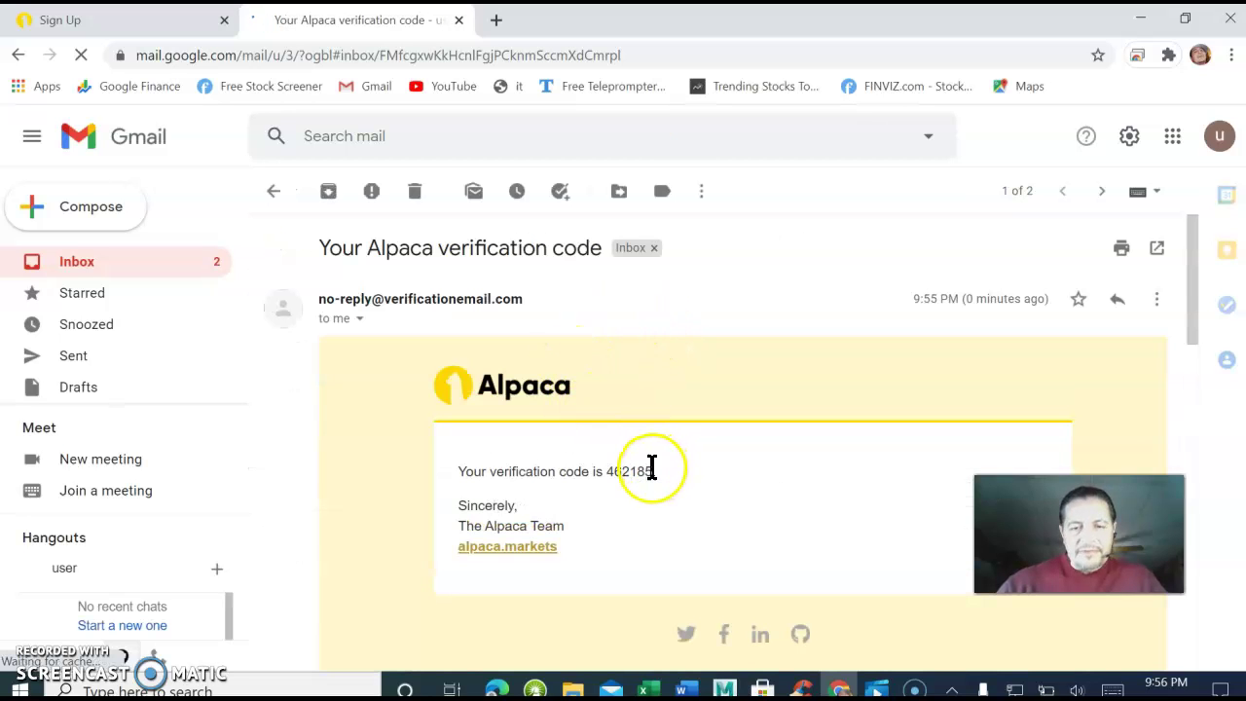
left_click_drag(644, 470, 609, 472)
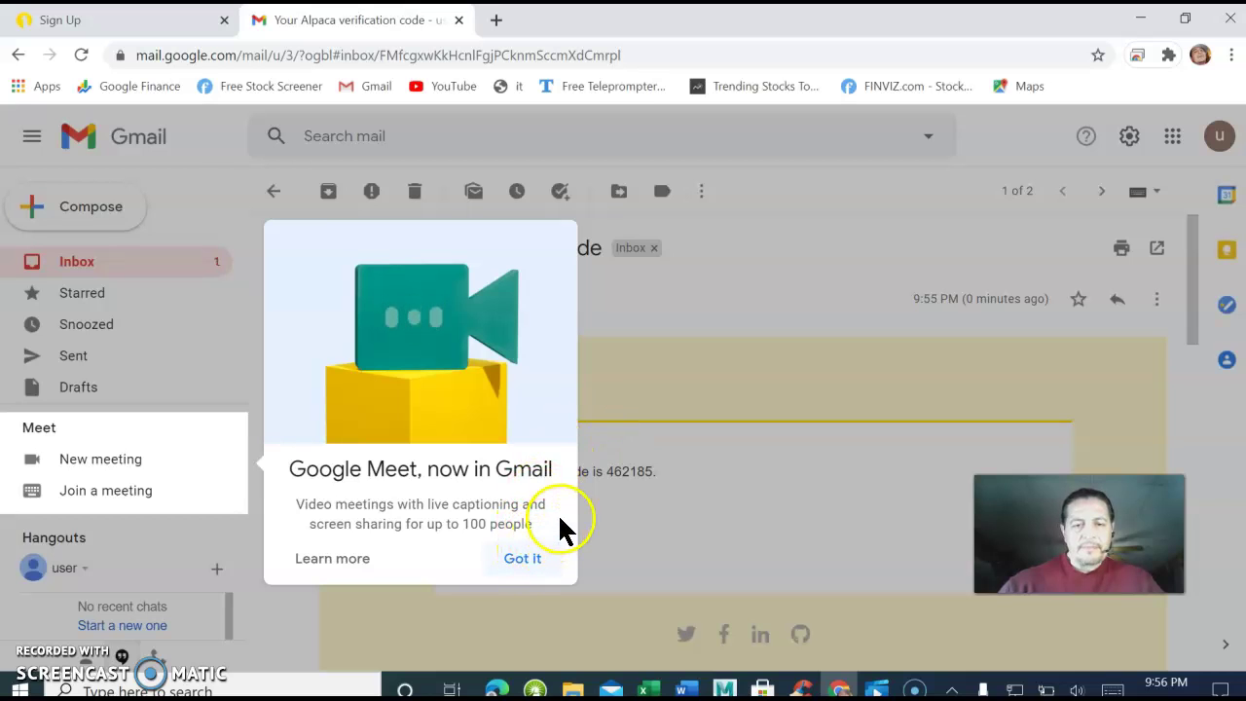
left_click(523, 559)
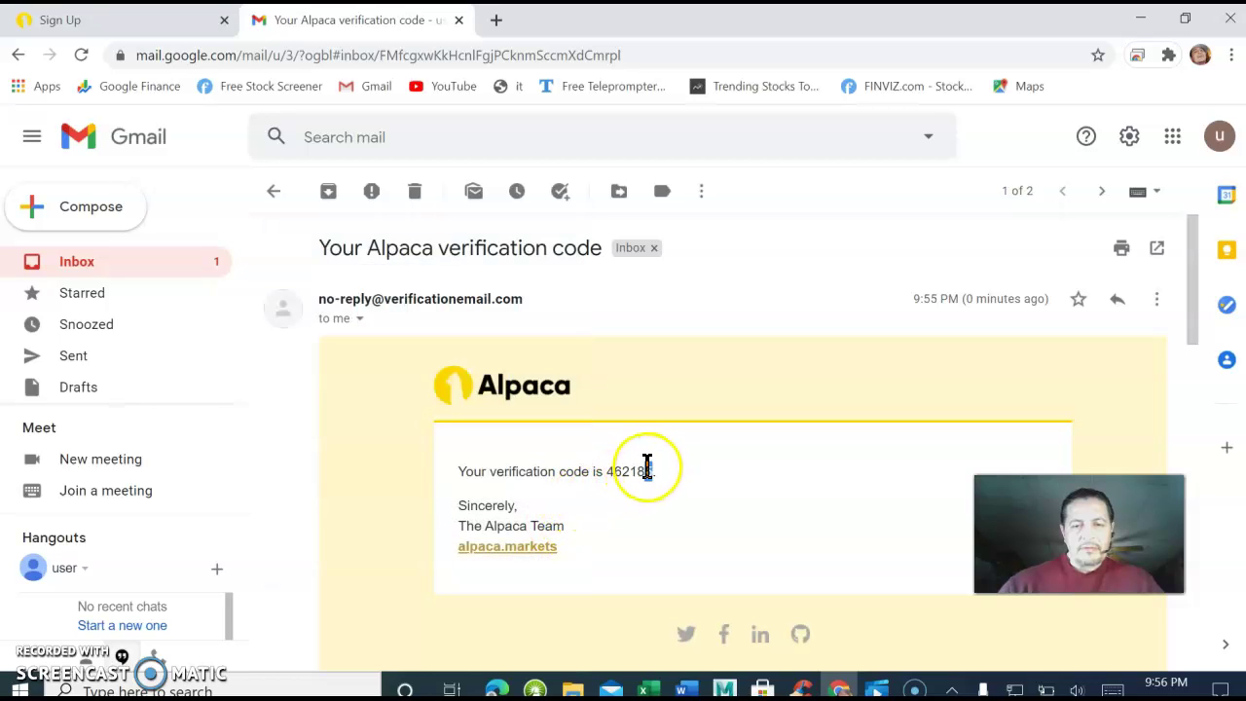
left_click_drag(651, 470, 610, 471)
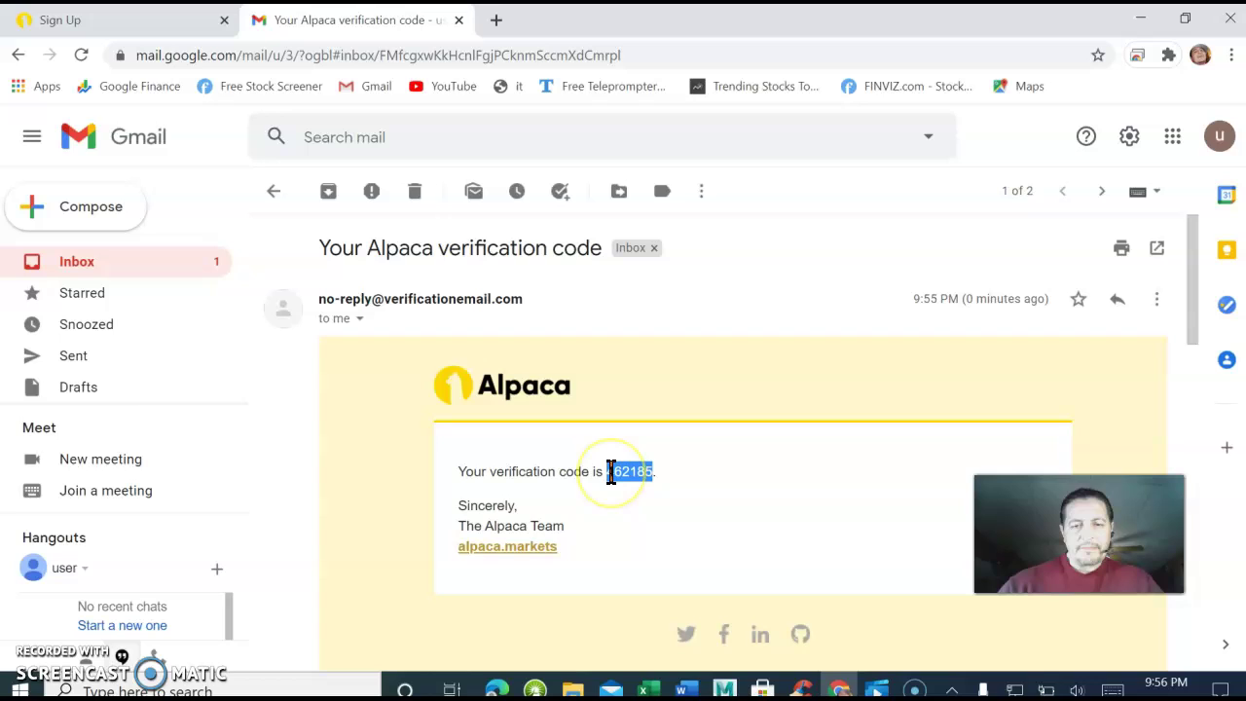
triple_click(729, 424)
left_click(722, 419)
left_click_drag(652, 471, 610, 470)
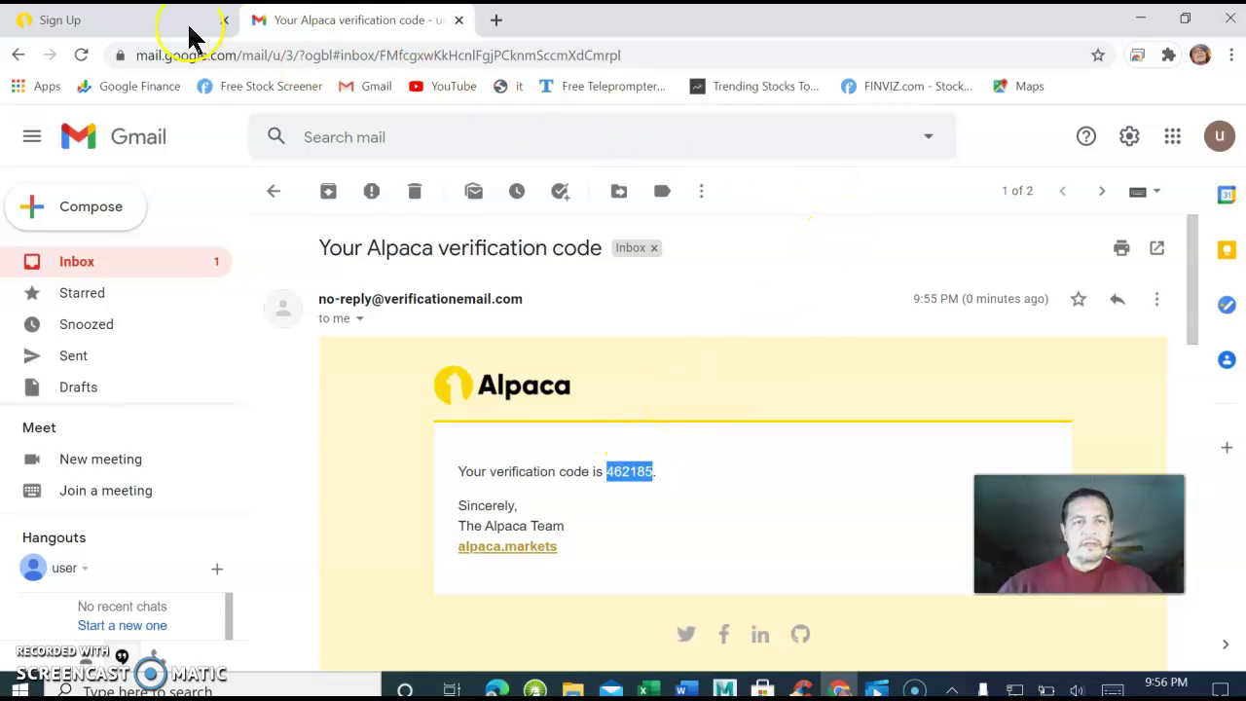
Paste the emailed code into Alpaca's Verification Code field and verify it.
left_click(108, 21)
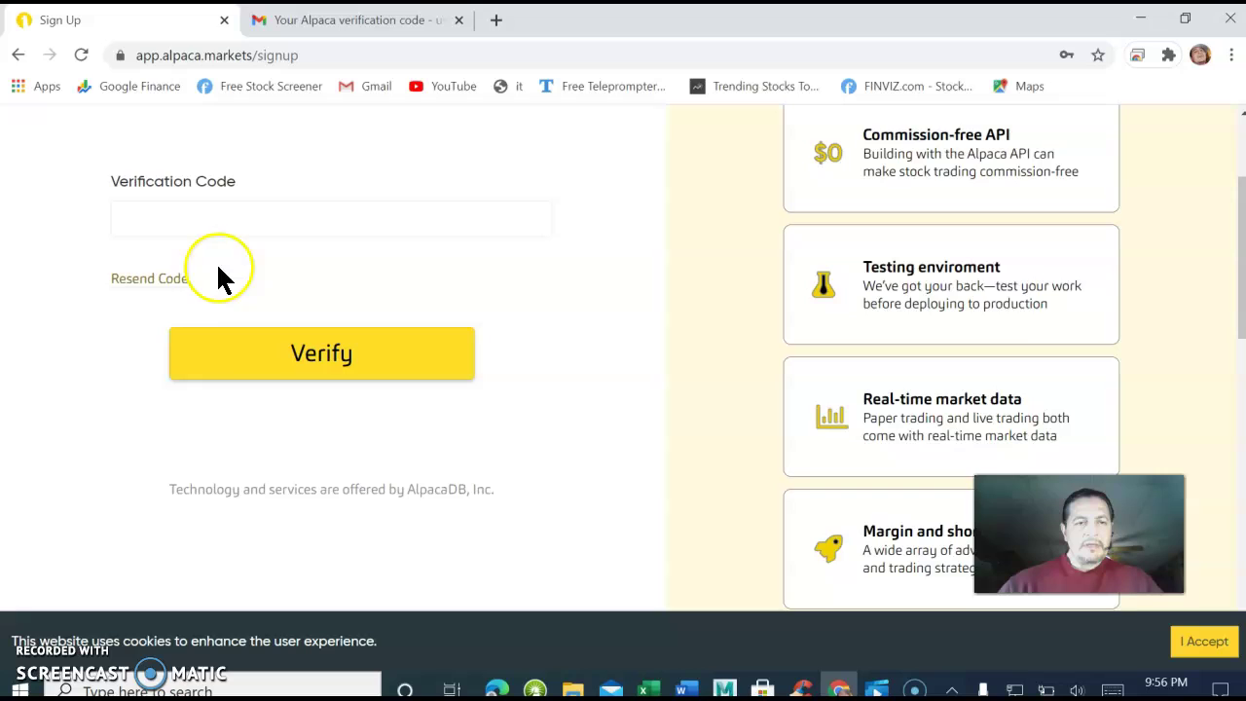
left_click(167, 225)
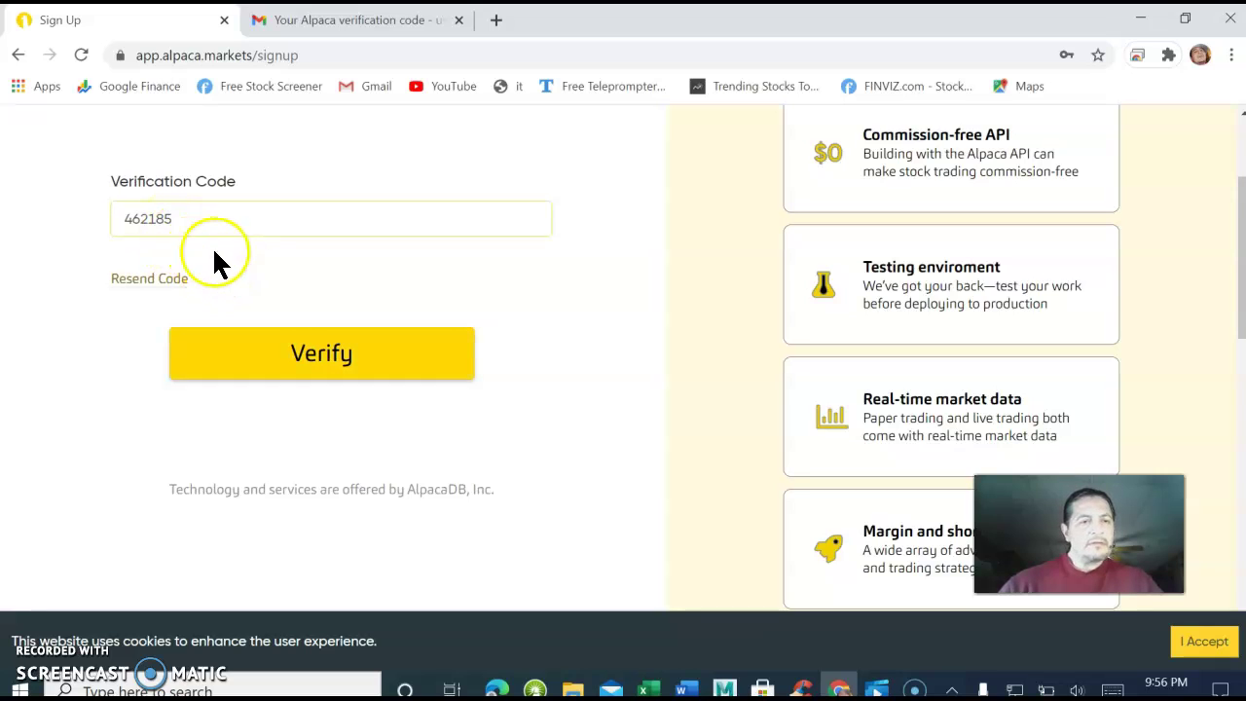
left_click(321, 356)
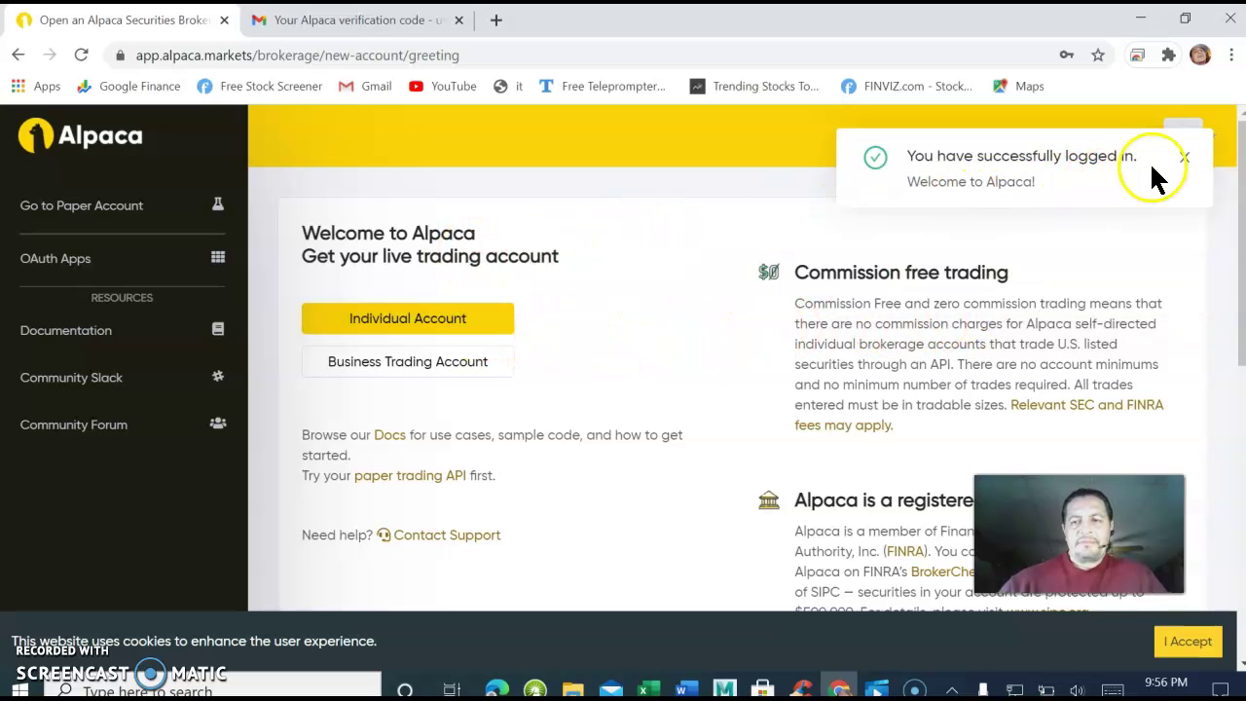
Choose Individual Account and answer Yes to being a U.S. tax resident.
left_click(420, 321)
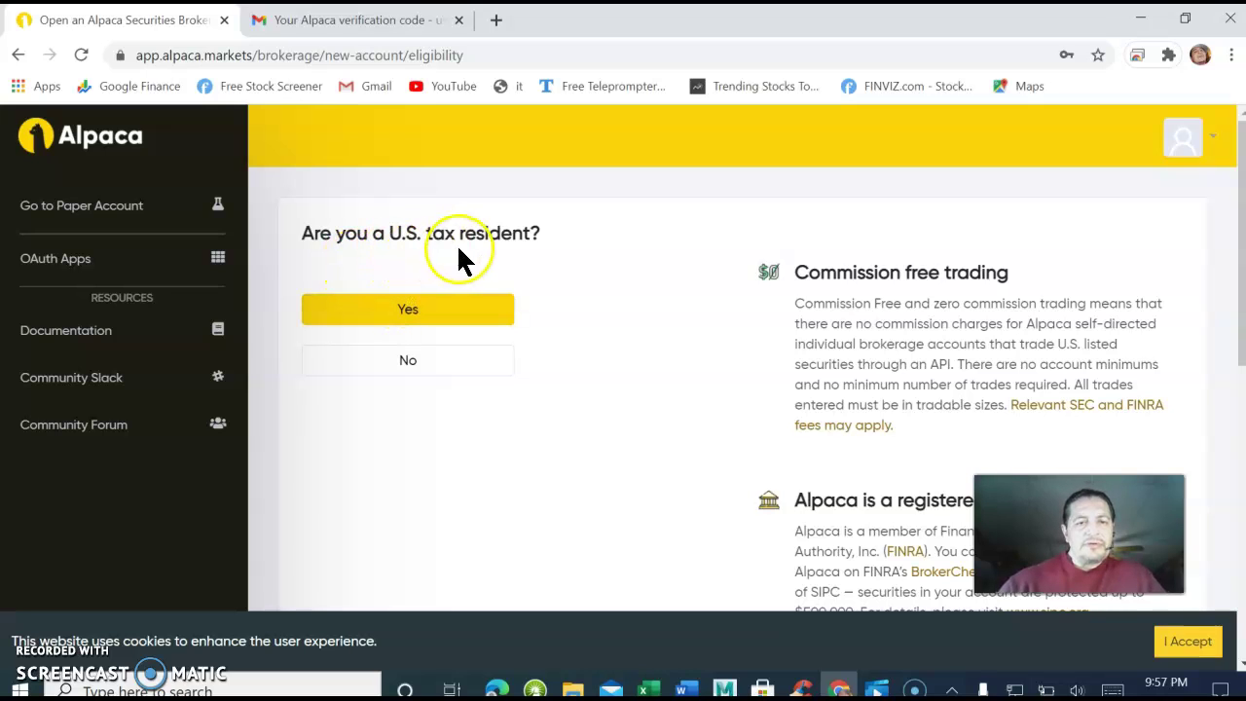
left_click(408, 316)
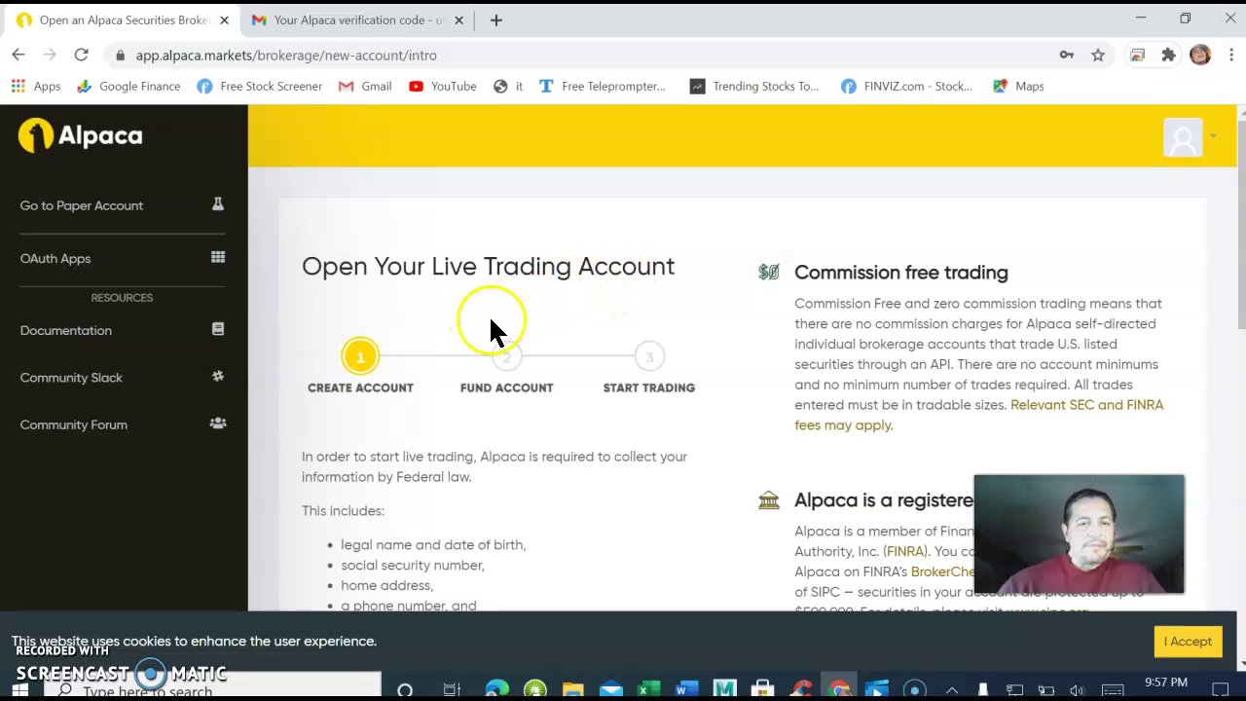
scroll(522, 324, "down", 4)
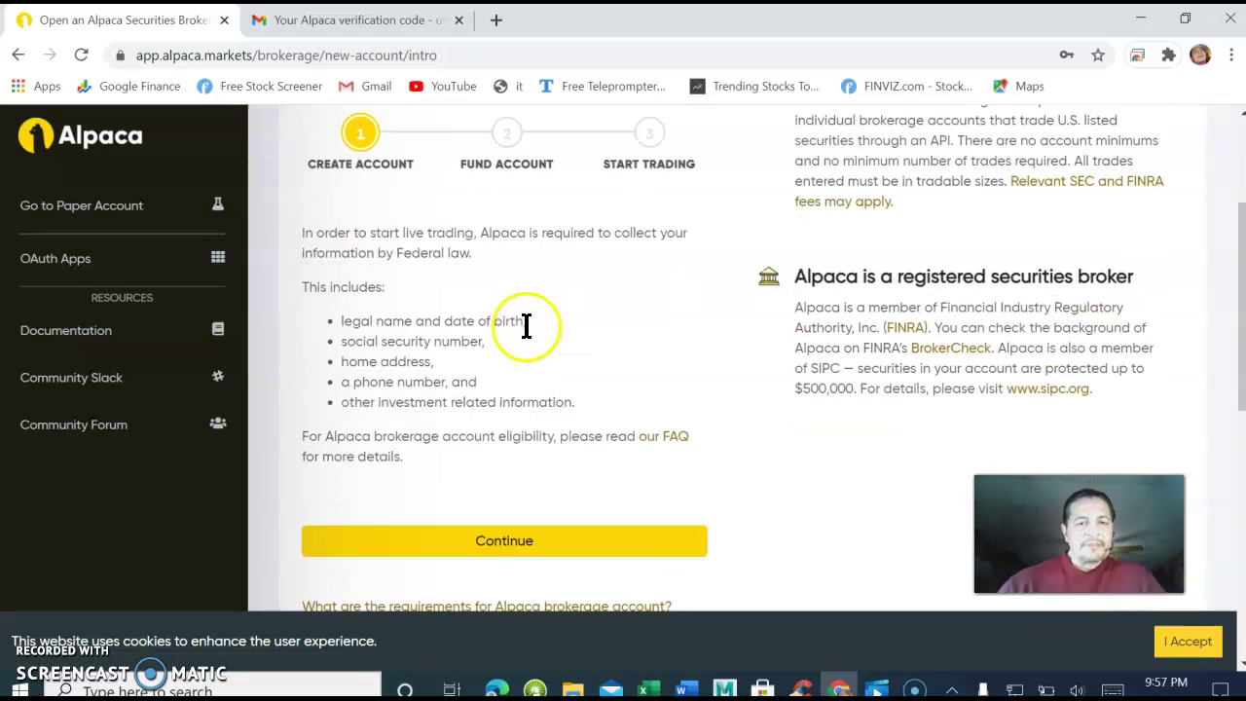
Continue to the personal form and autofill the legal first, middle and last names.
scroll(525, 326, "down", 2)
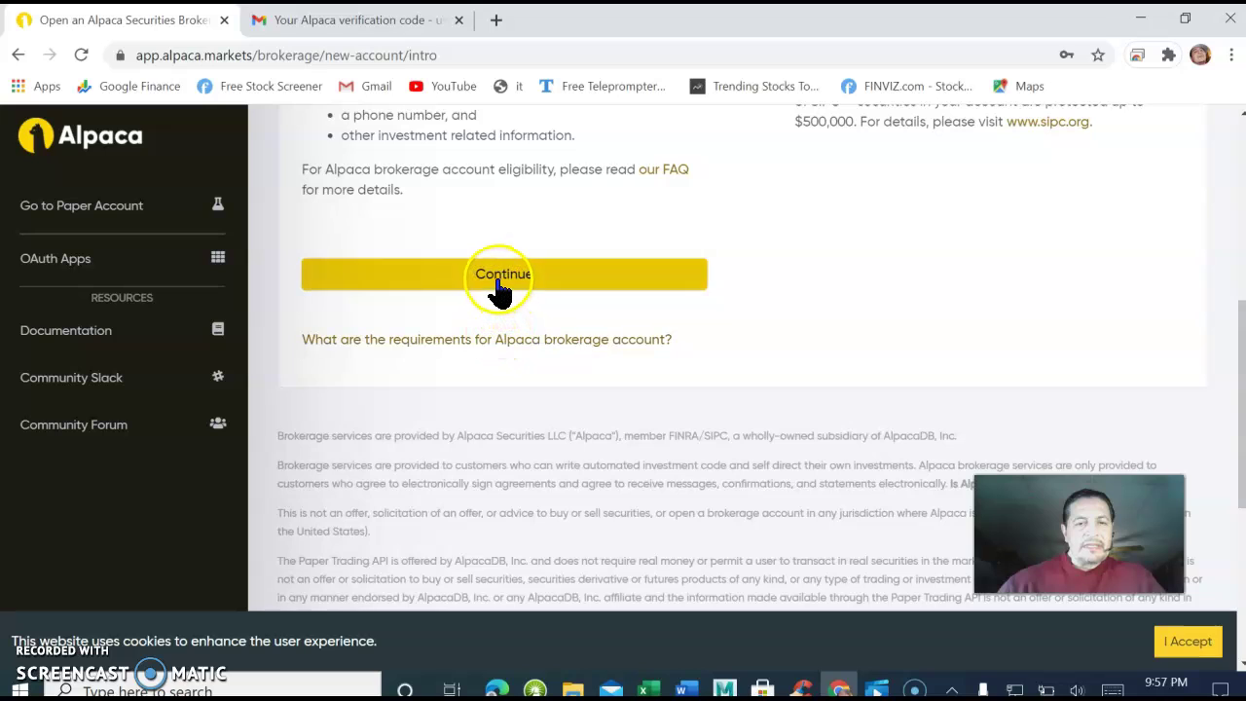
left_click(496, 282)
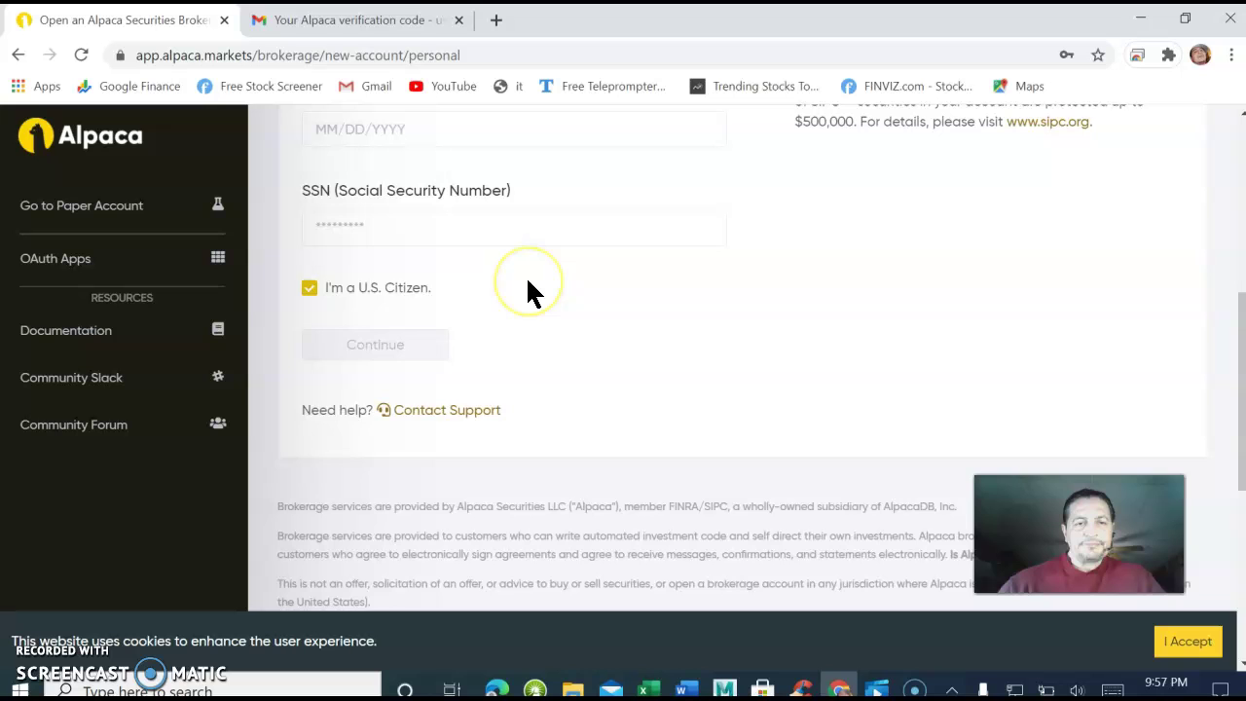
scroll(531, 292, "up", 3)
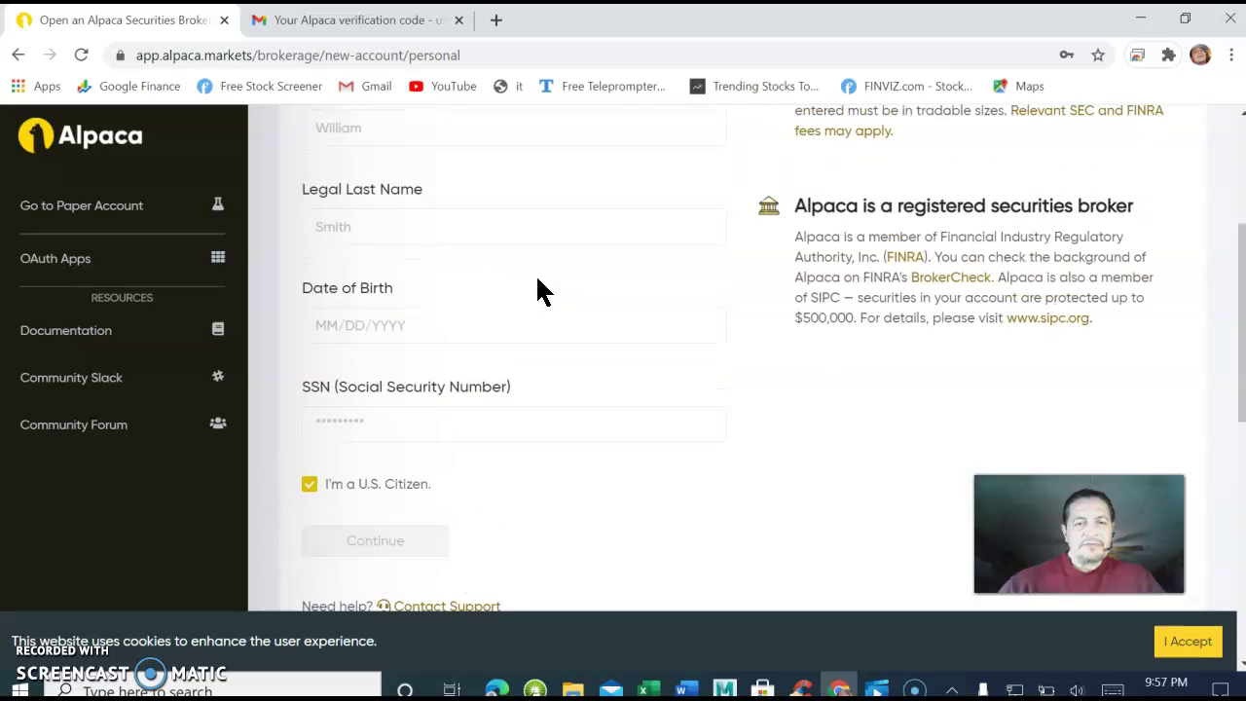
scroll(530, 284, "up", 2)
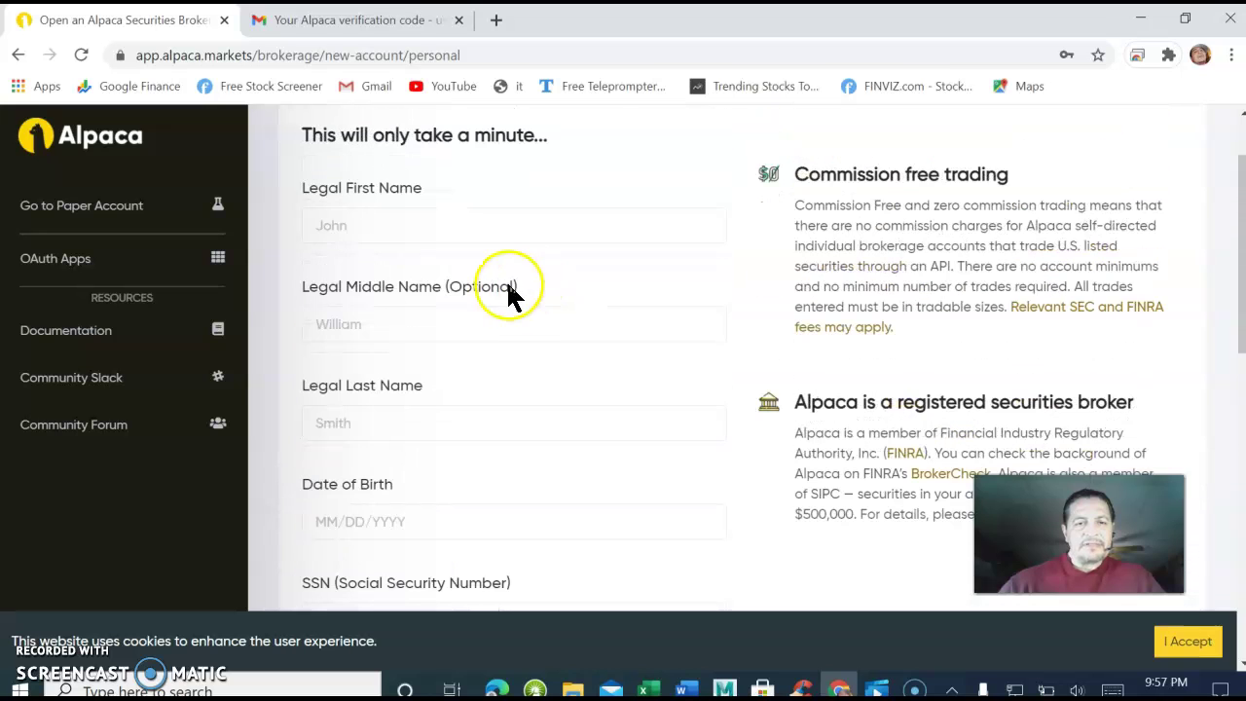
left_click(373, 226)
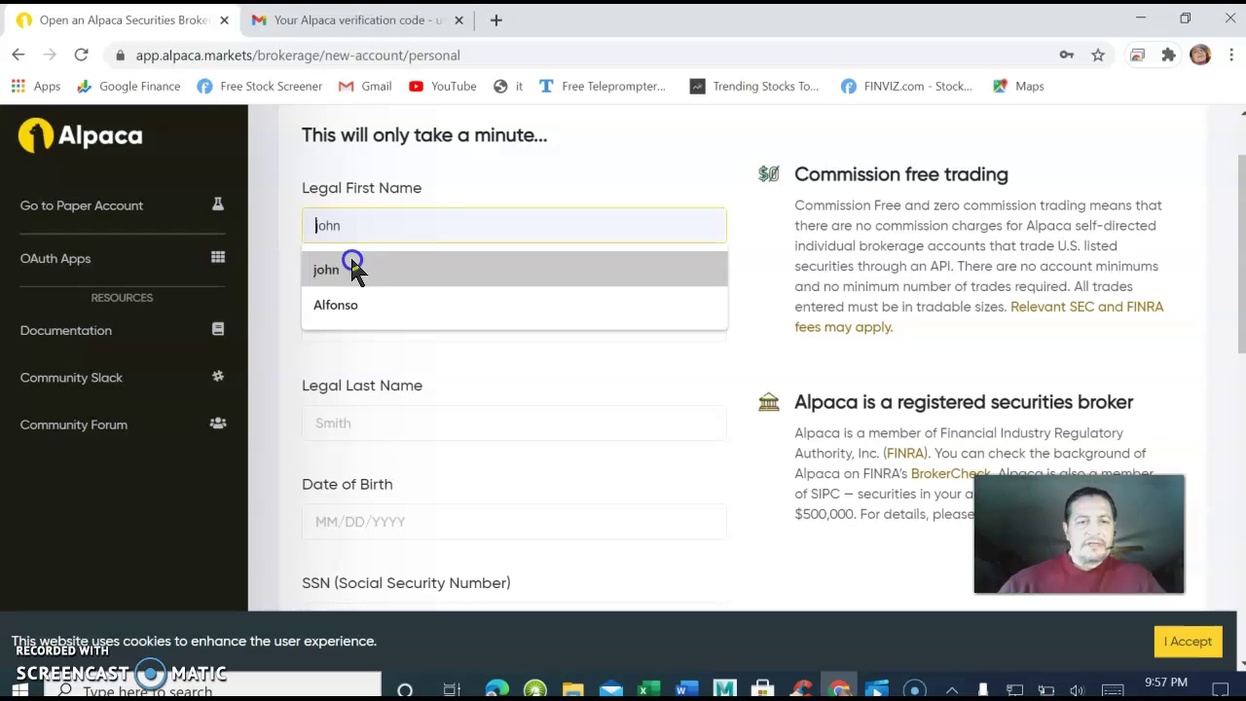
left_click(348, 305)
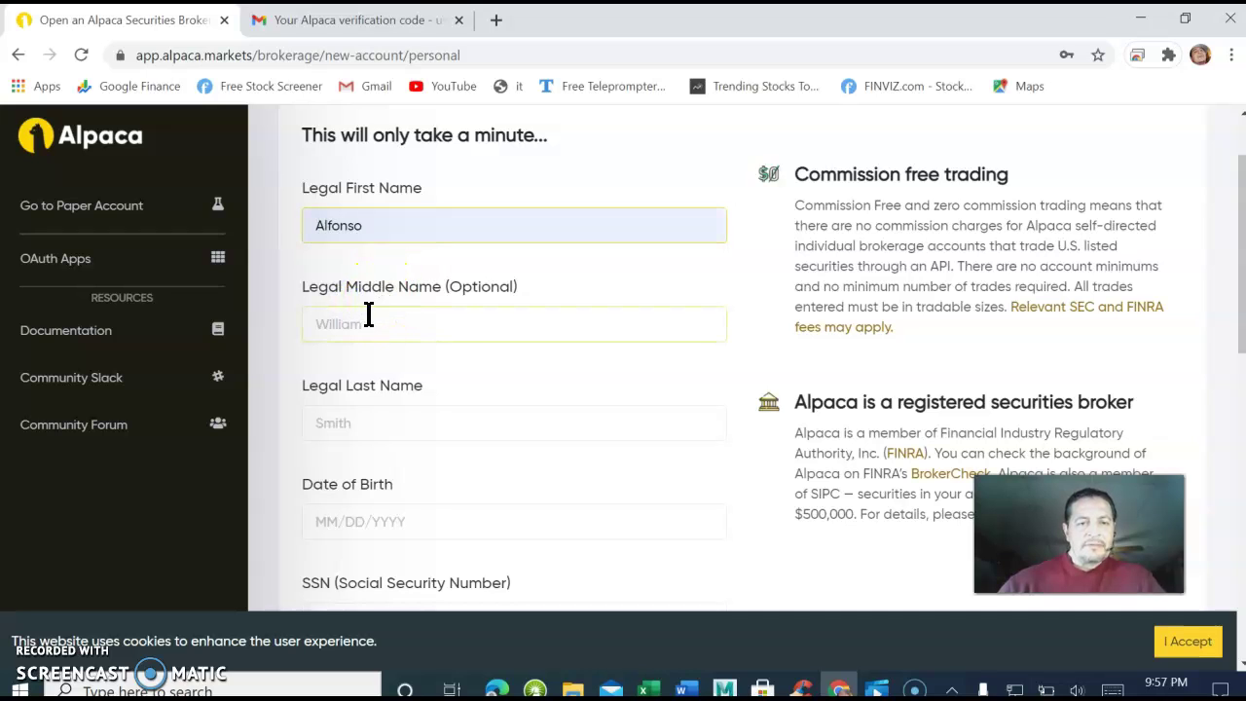
left_click(369, 315)
left_click(348, 362)
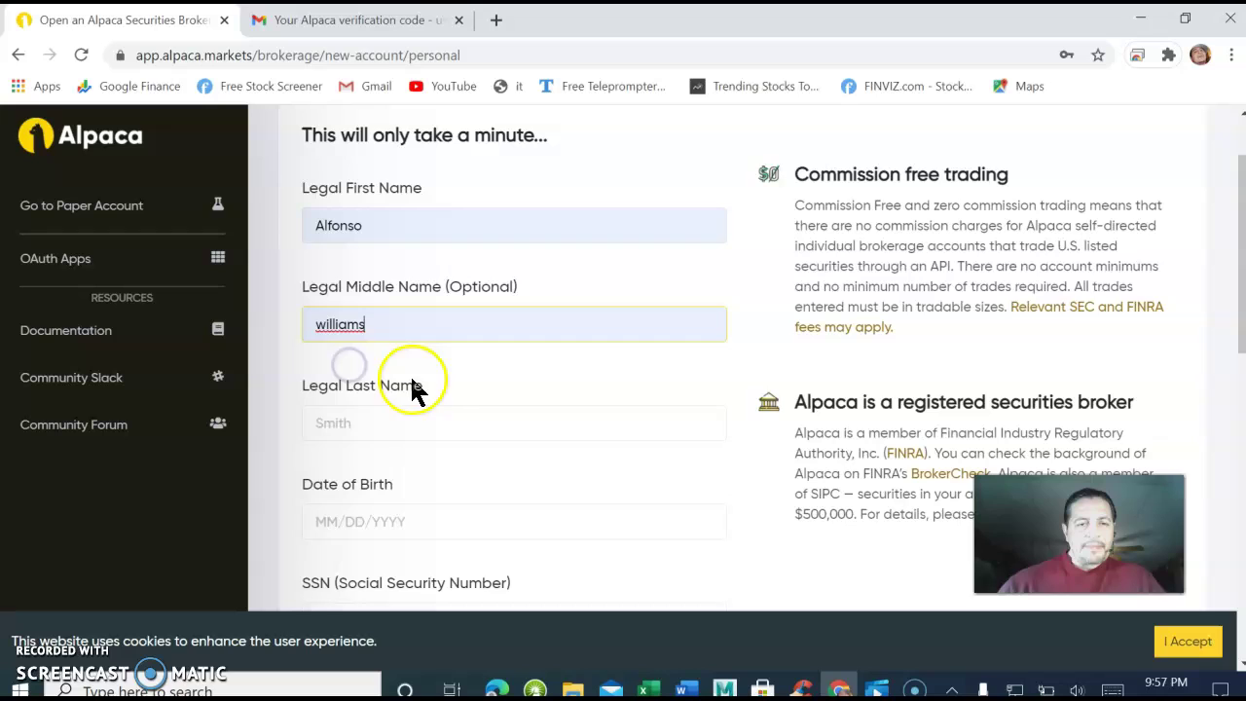
left_click(356, 423)
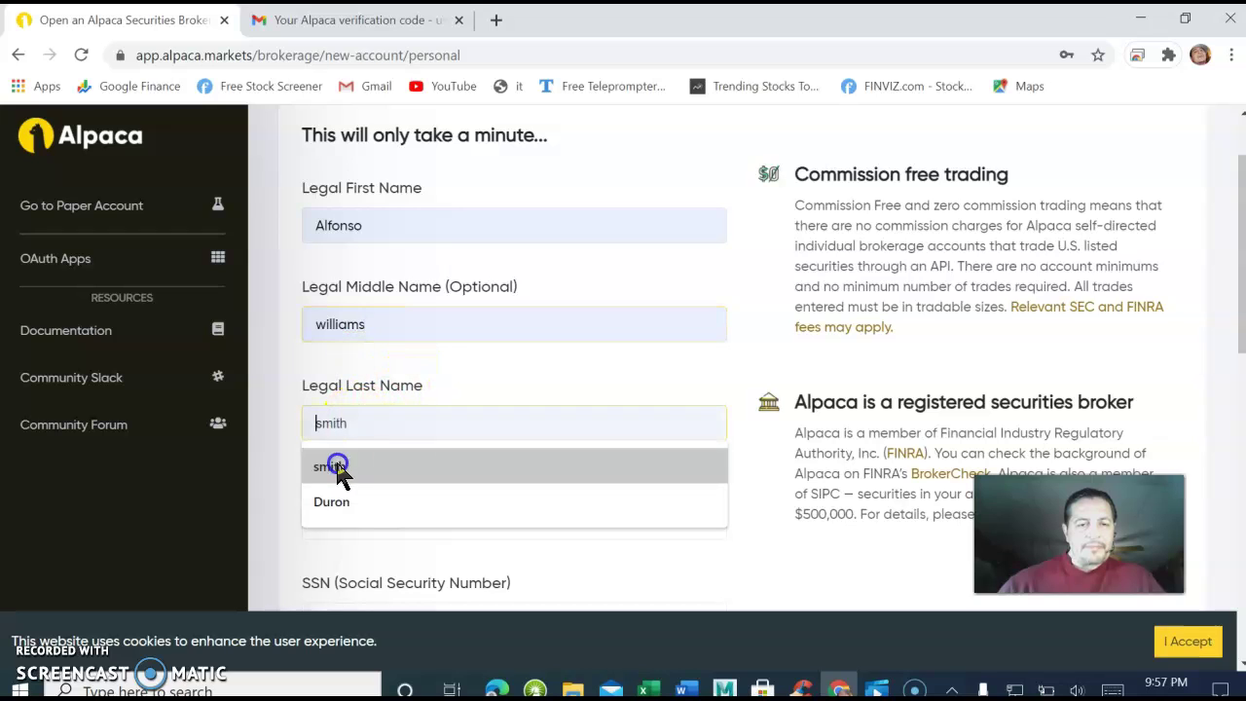
left_click(343, 497)
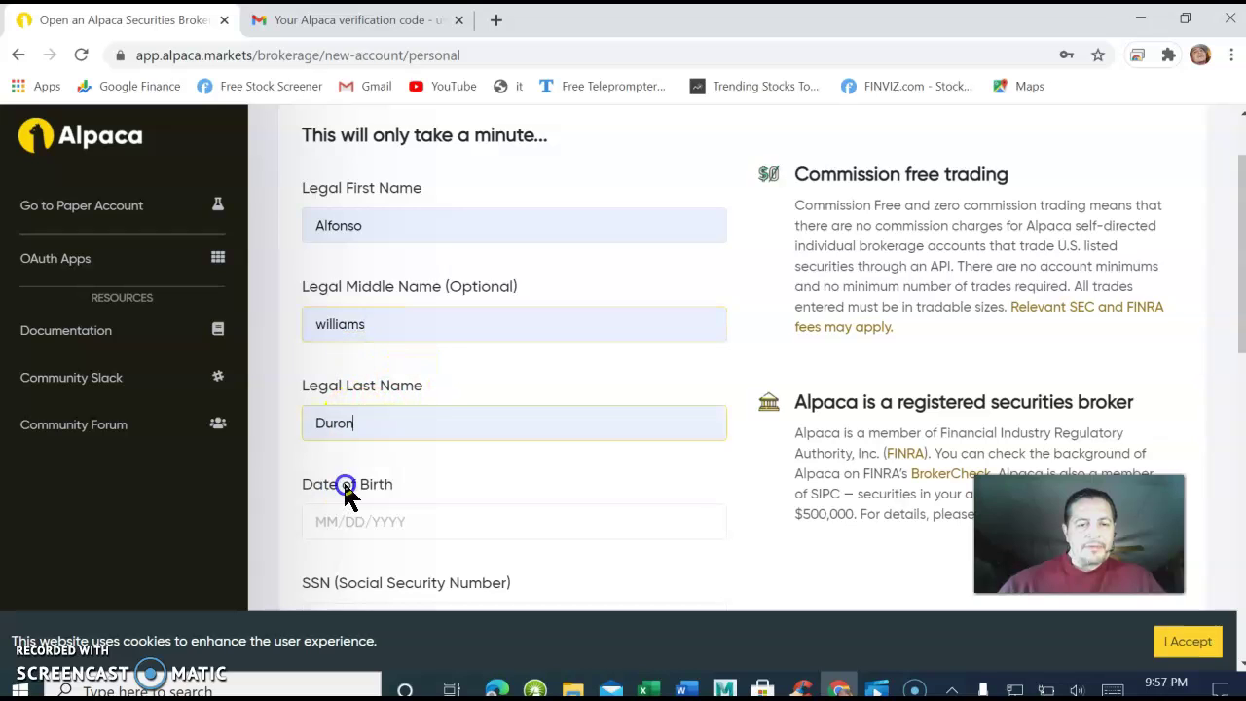
Fill the date of birth from autofill.
left_click(379, 519)
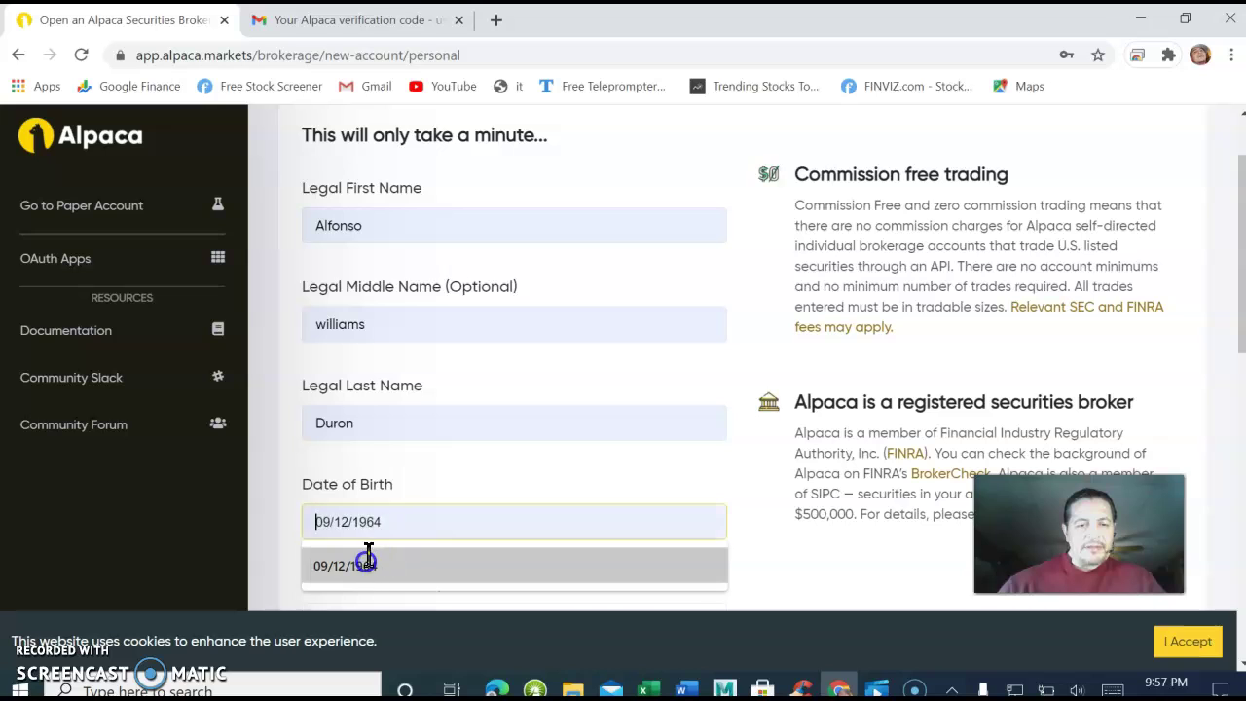
left_click(365, 560)
scroll(458, 467, "up", 1)
scroll(466, 441, "down", 4)
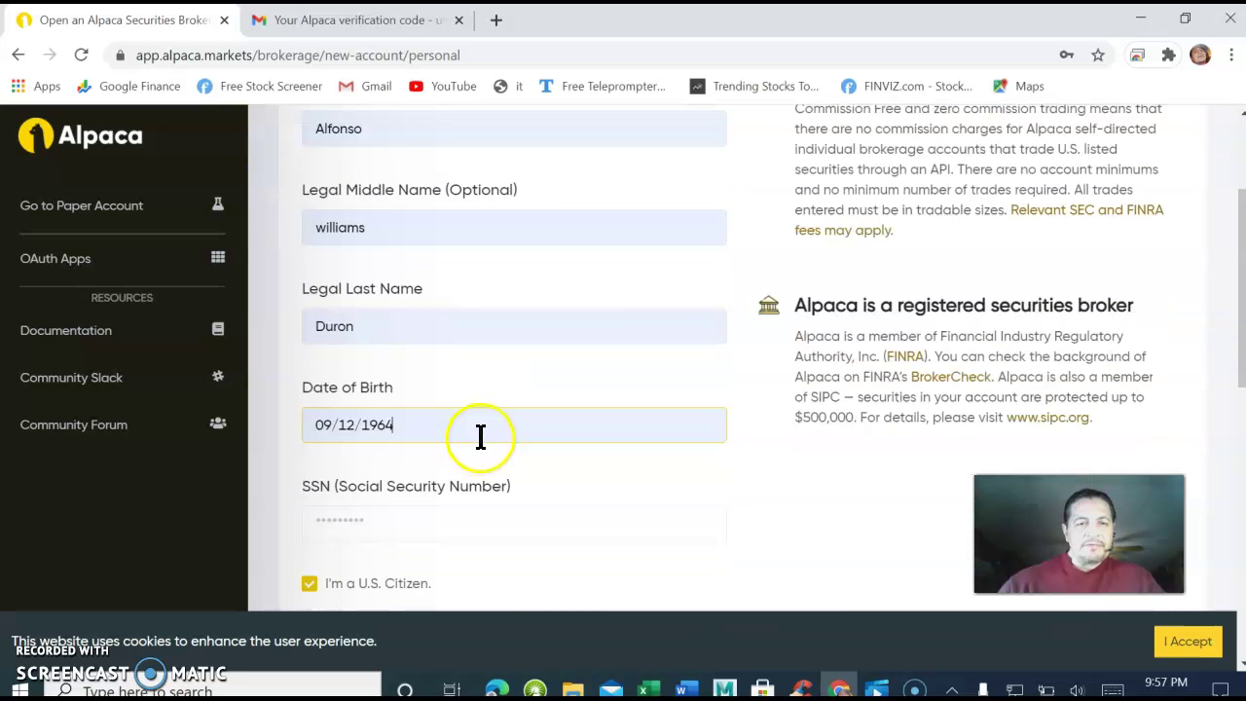
Enter the Social Security number, keep U.S. Citizen checked, and continue.
left_click(403, 334)
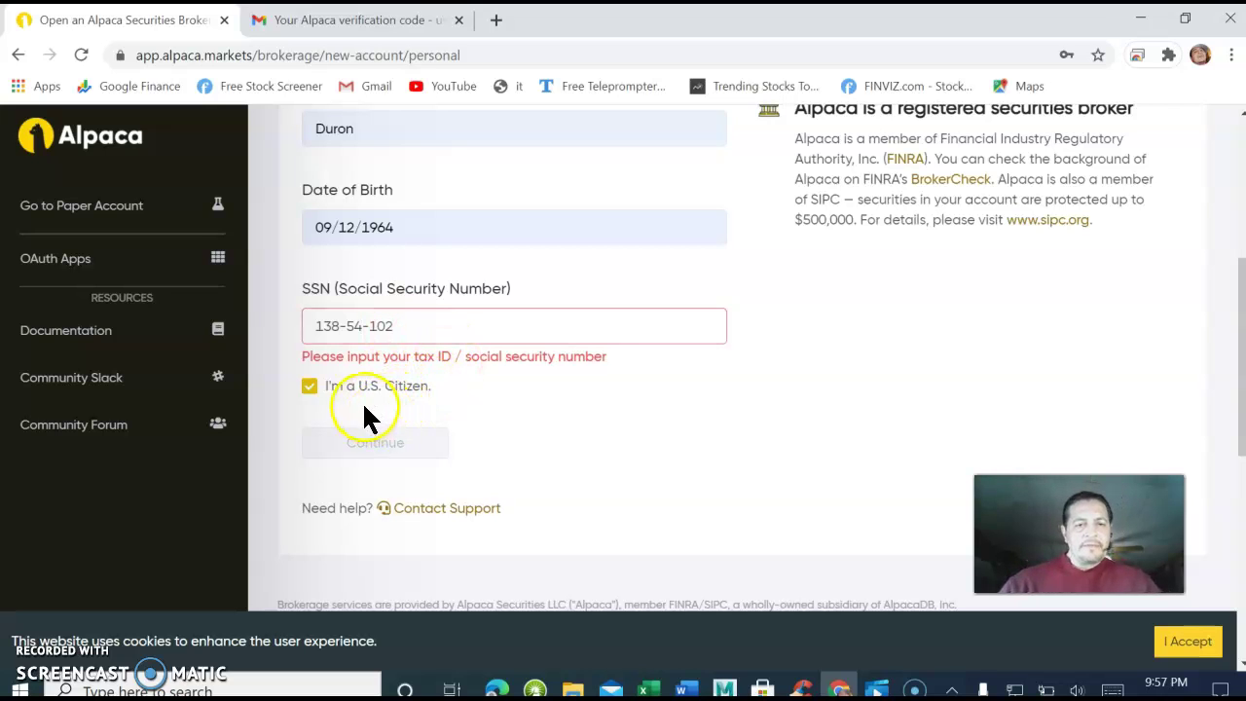
scroll(407, 423, "up", 2)
scroll(409, 423, "down", 3)
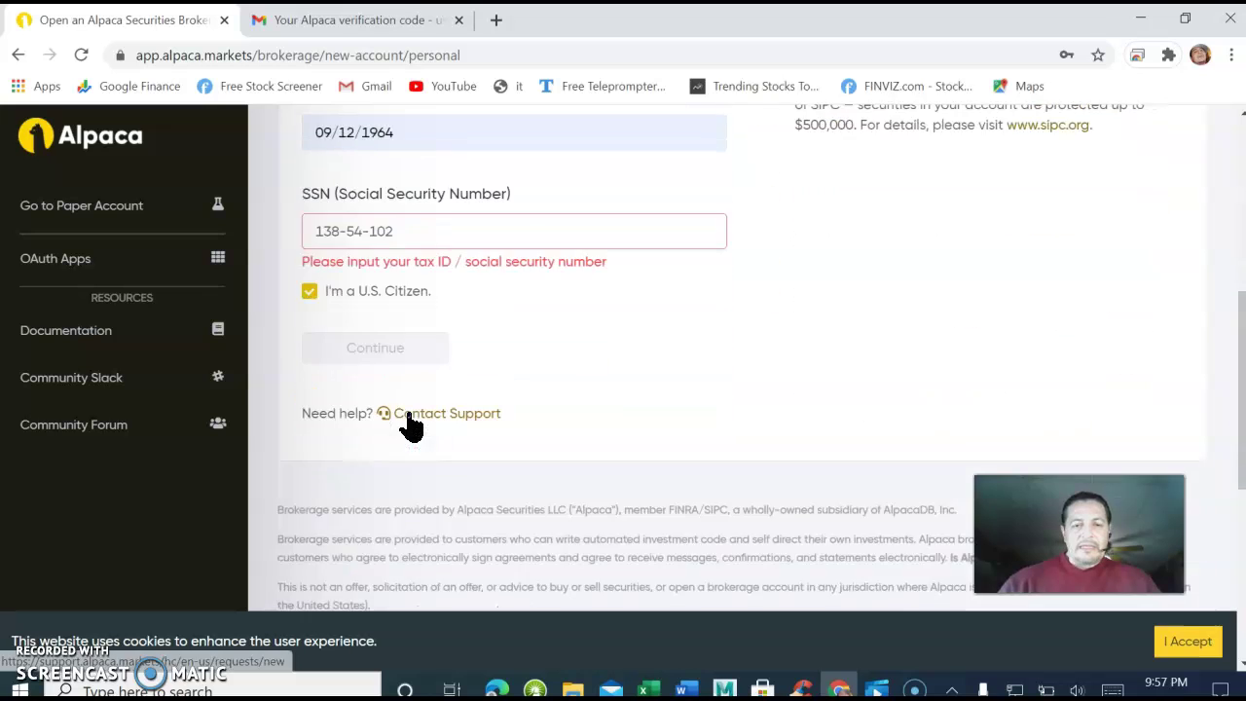
scroll(418, 401, "down", 1)
scroll(390, 253, "up", 2)
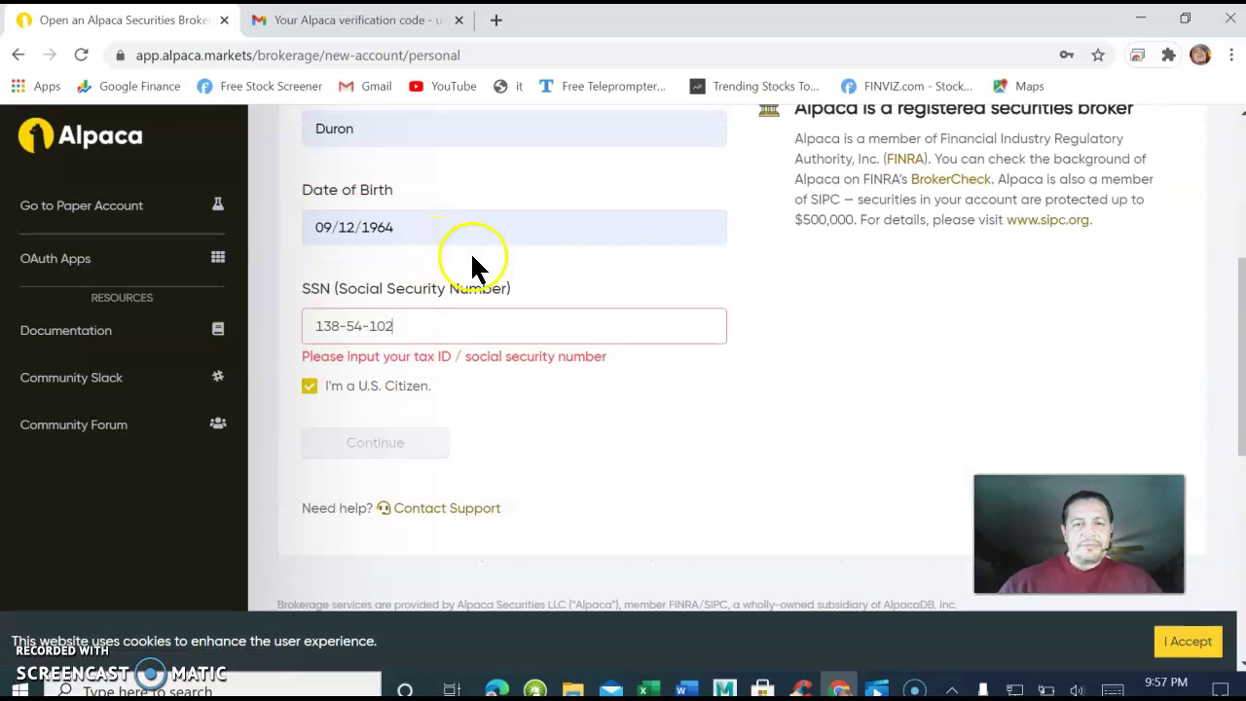
scroll(468, 290, "up", 4)
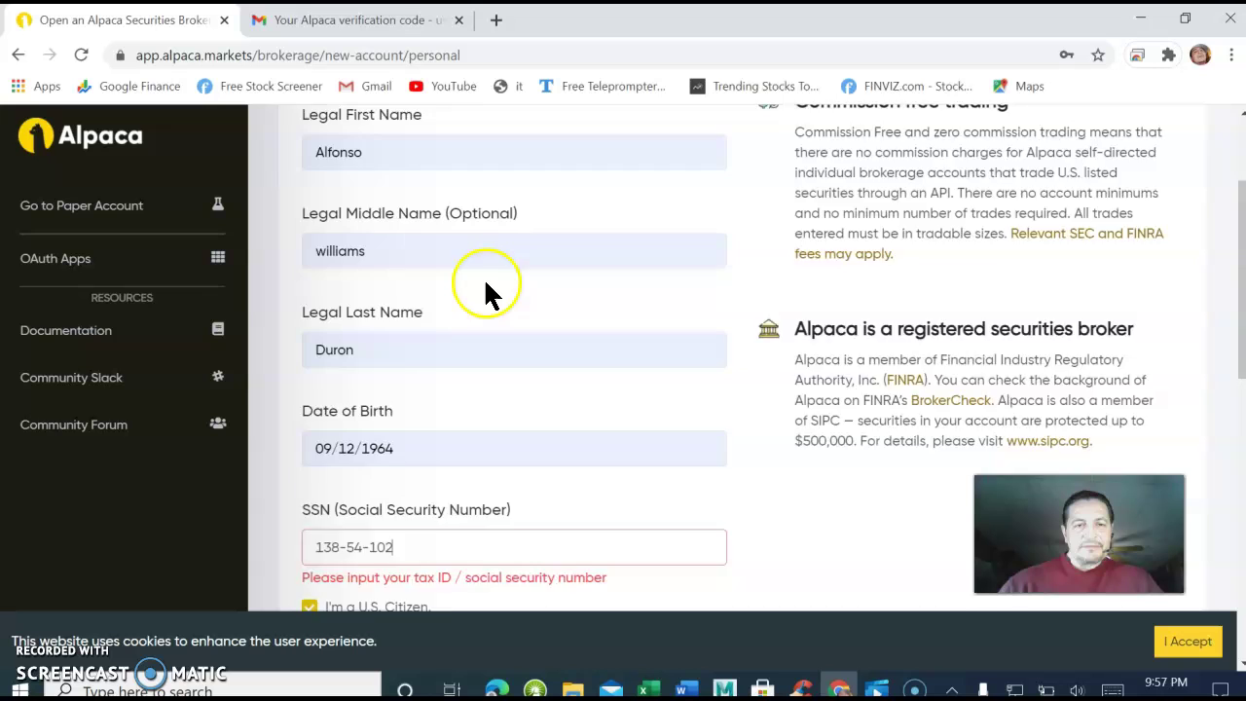
scroll(608, 276, "down", 3)
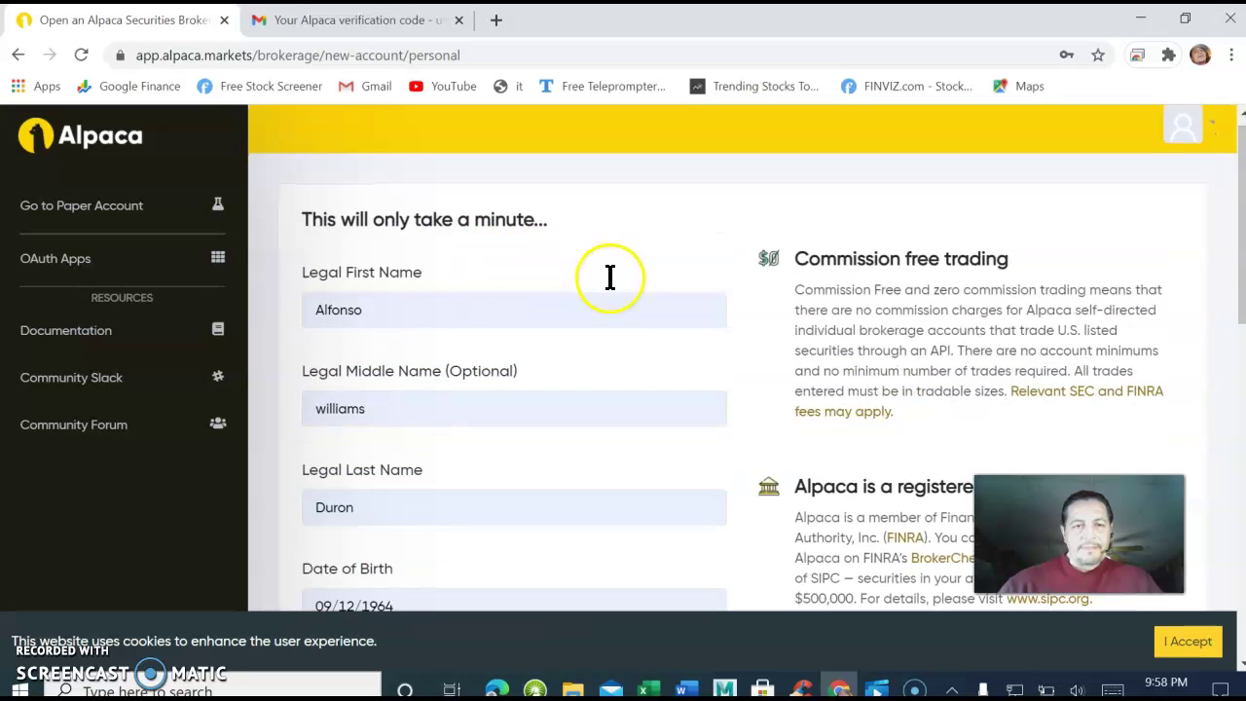
scroll(606, 273, "down", 4)
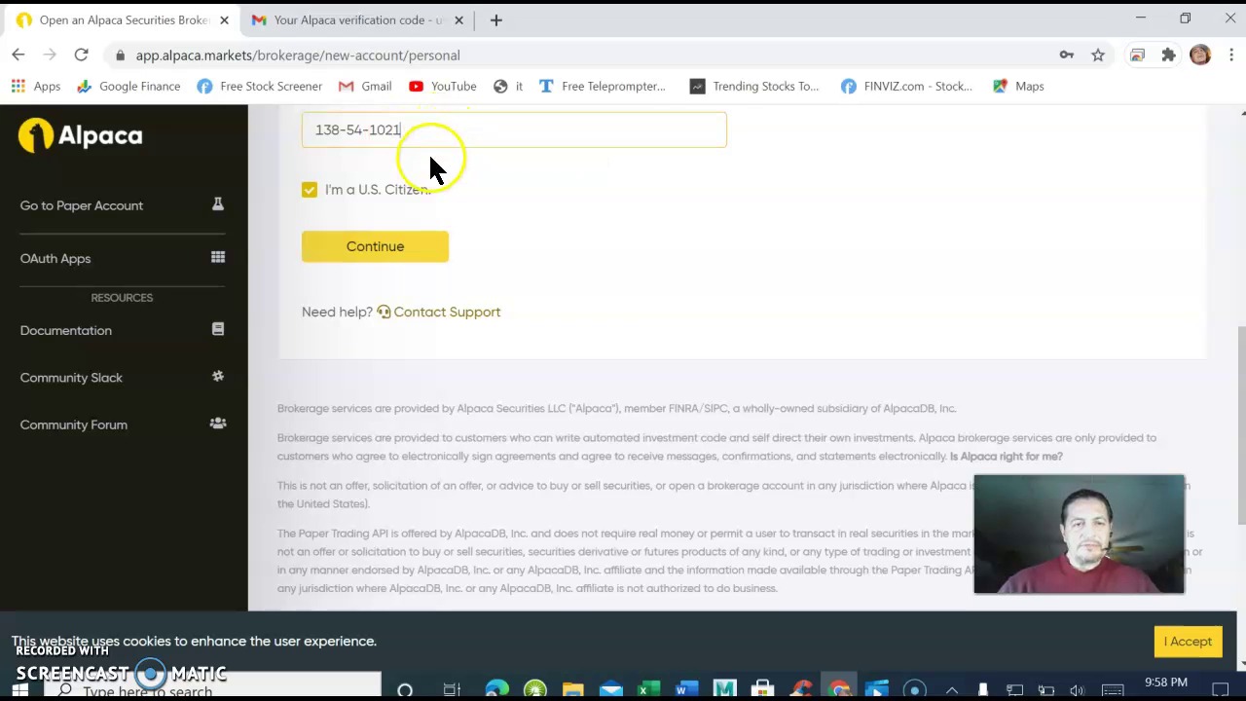
left_click(380, 251)
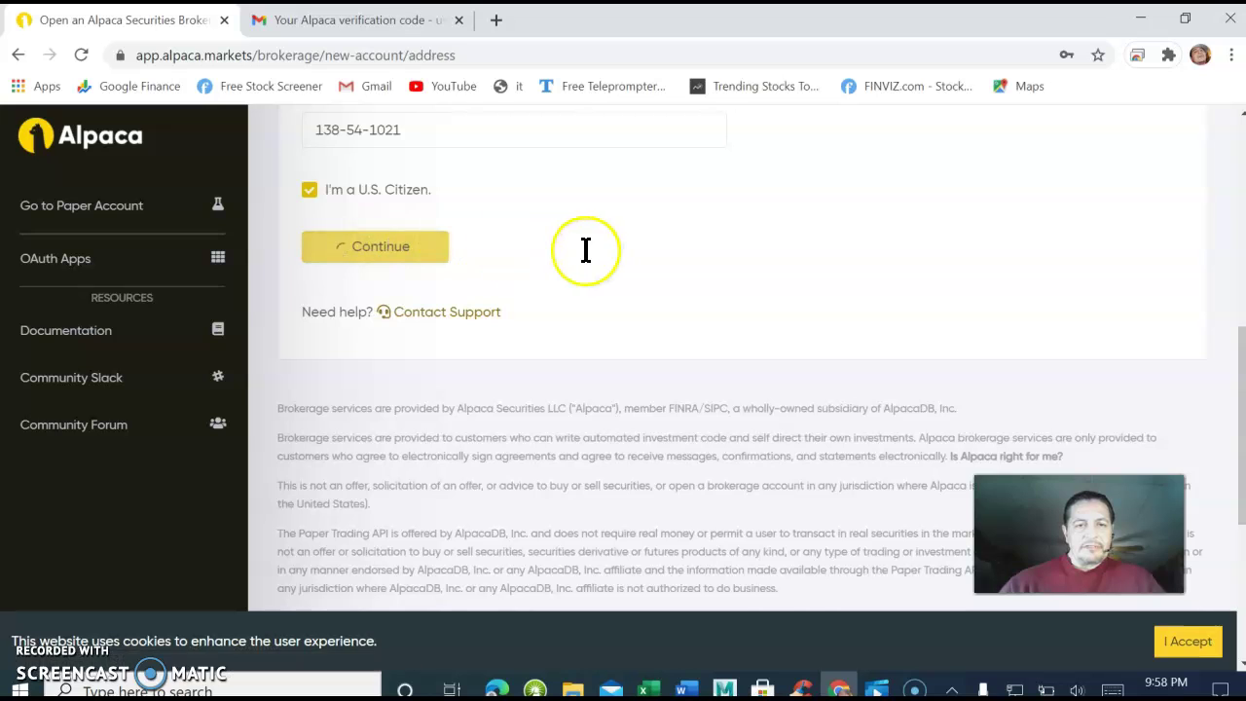
Fill the residential address by picking the matching suggested home address.
scroll(577, 254, "down", 2)
scroll(599, 248, "up", 5)
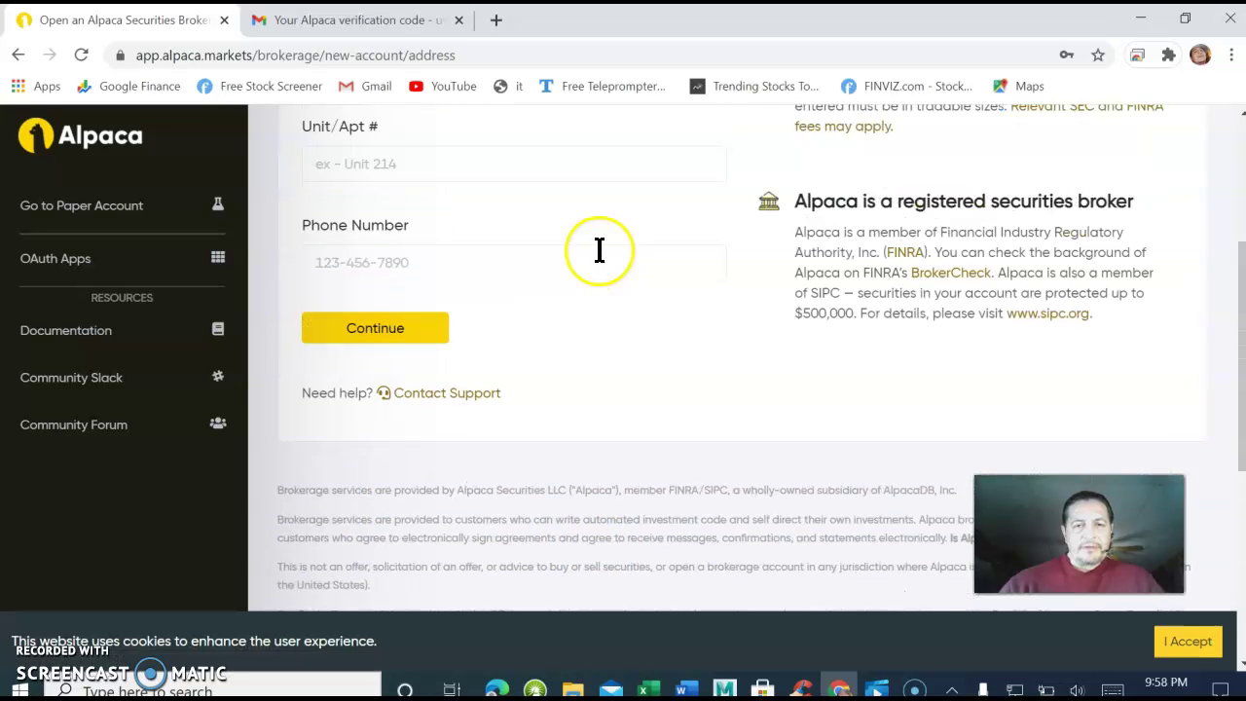
scroll(583, 247, "up", 2)
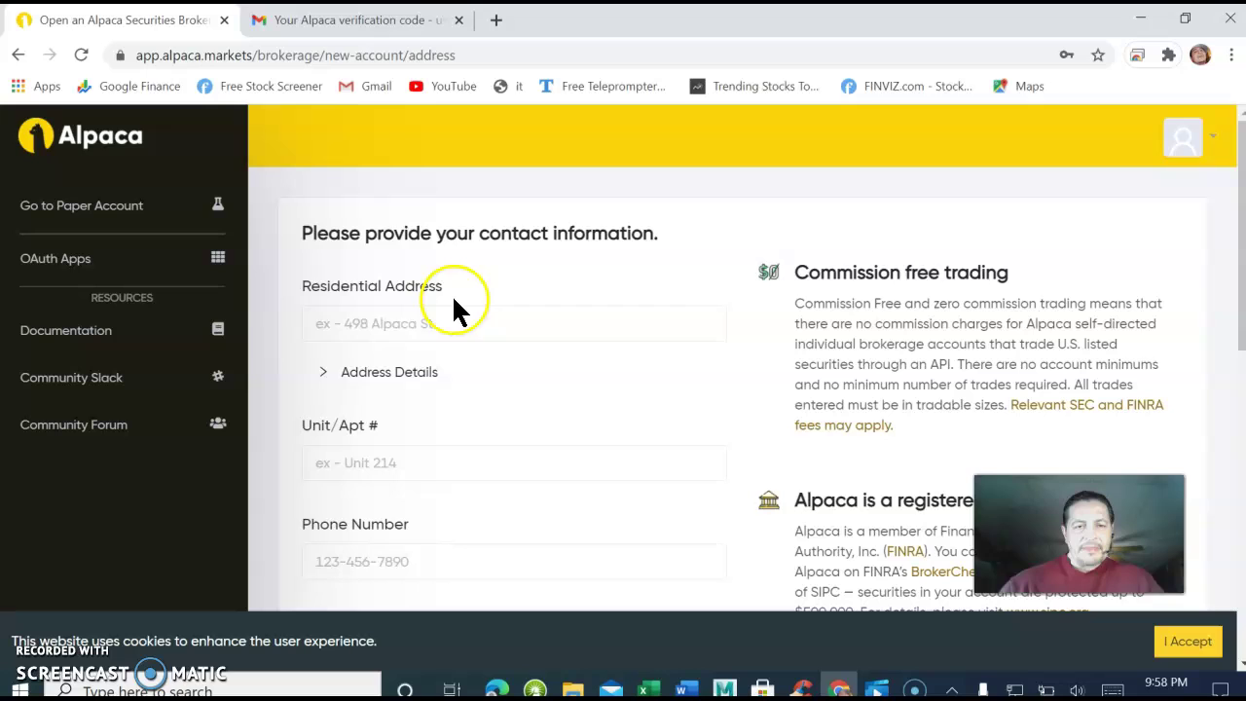
left_click(376, 324)
left_click(348, 332)
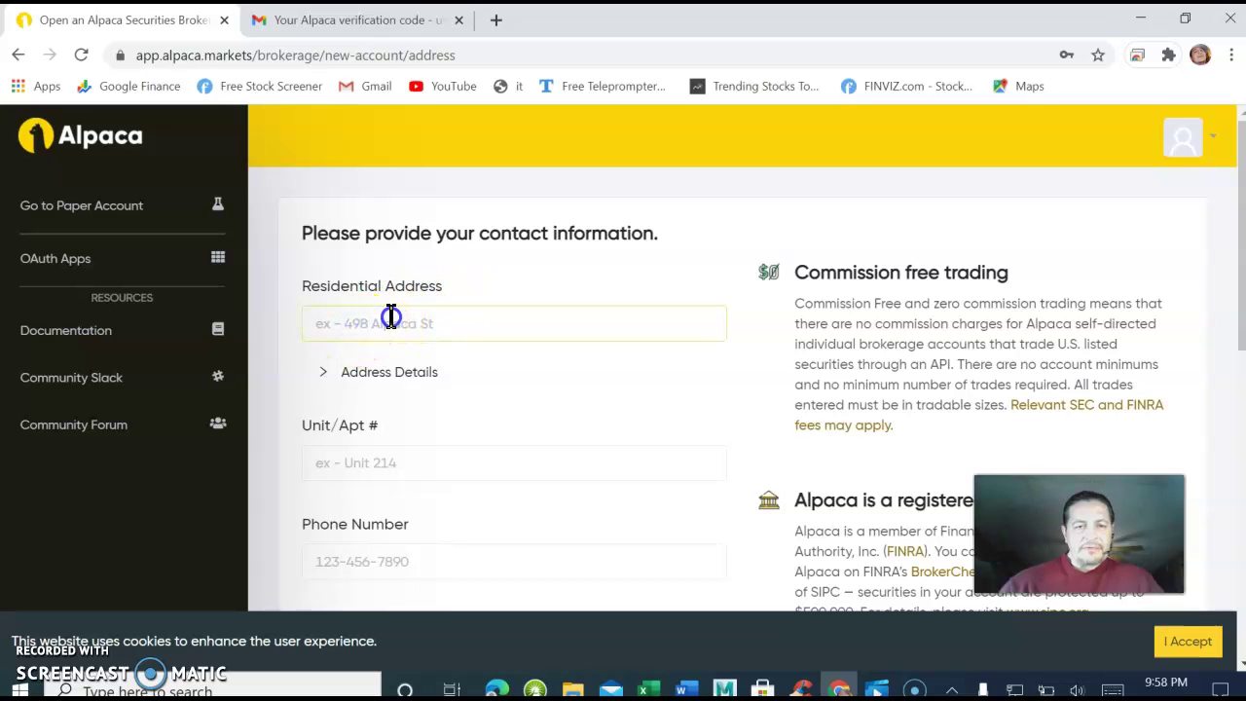
type("5")
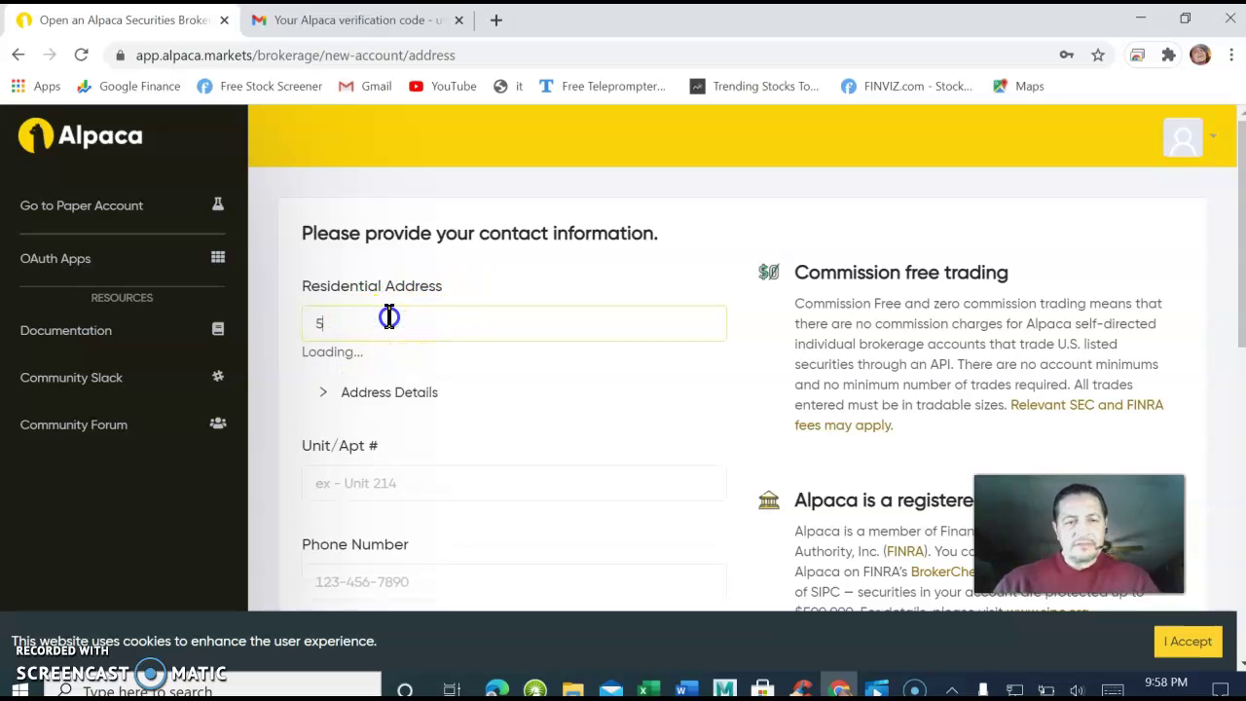
left_click(355, 356)
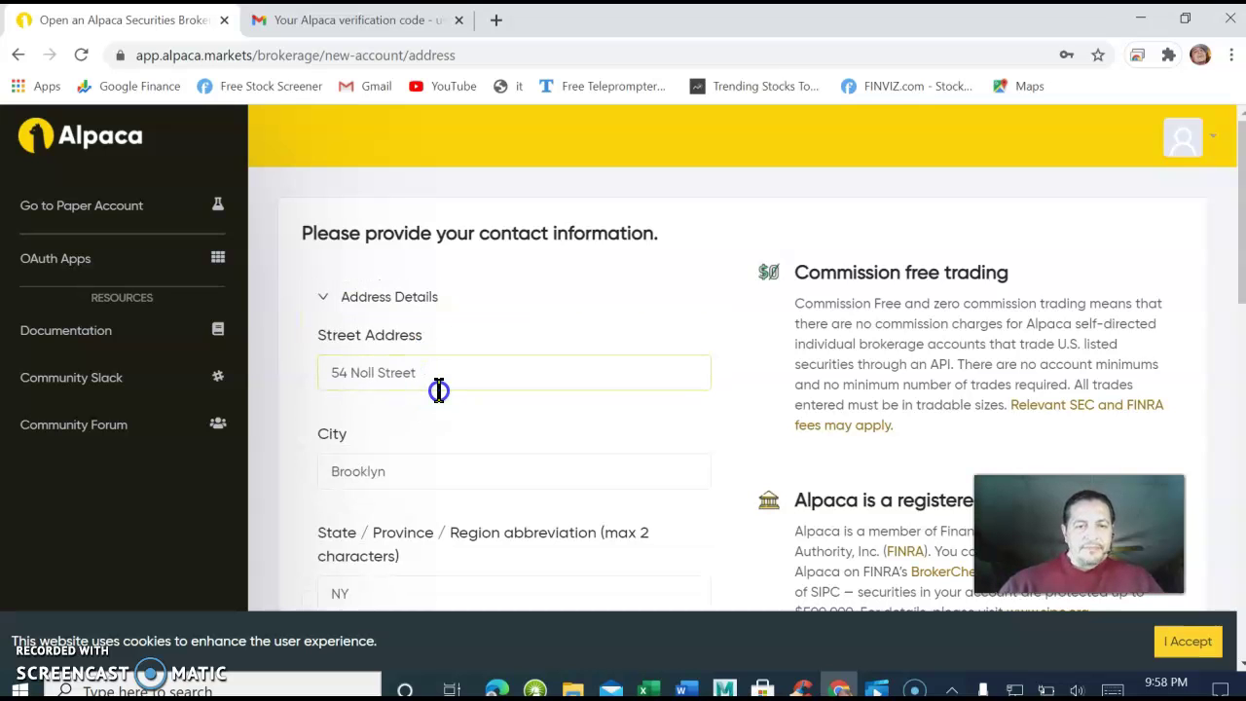
Fill the phone number from the saved suggestion and submit the address step.
scroll(443, 386, "down", 3)
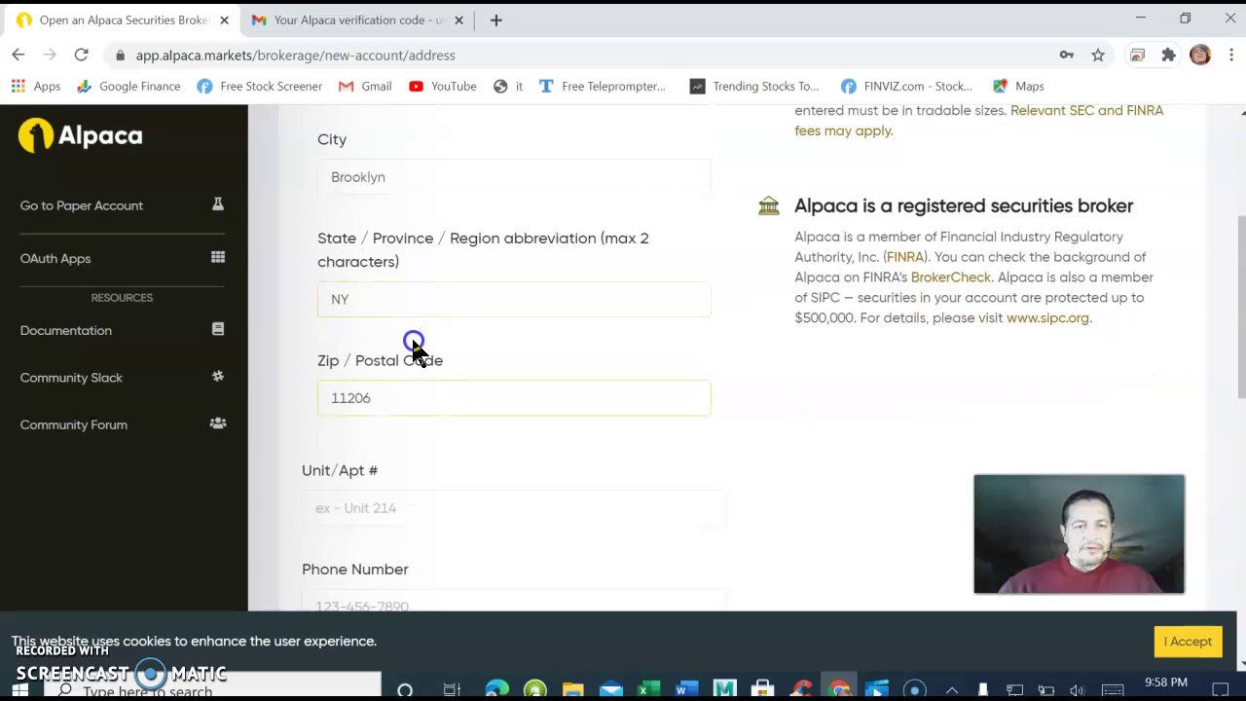
scroll(413, 348, "down", 1)
scroll(394, 370, "down", 1)
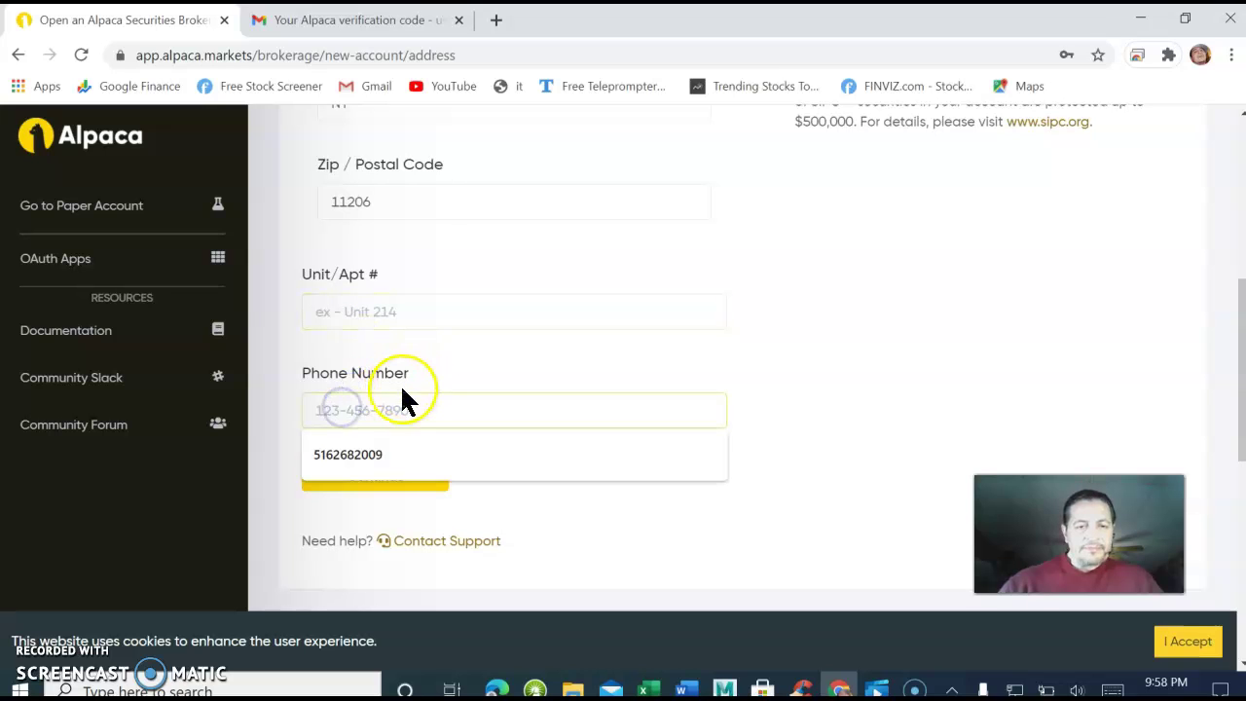
left_click(358, 448)
scroll(403, 418, "down", 1)
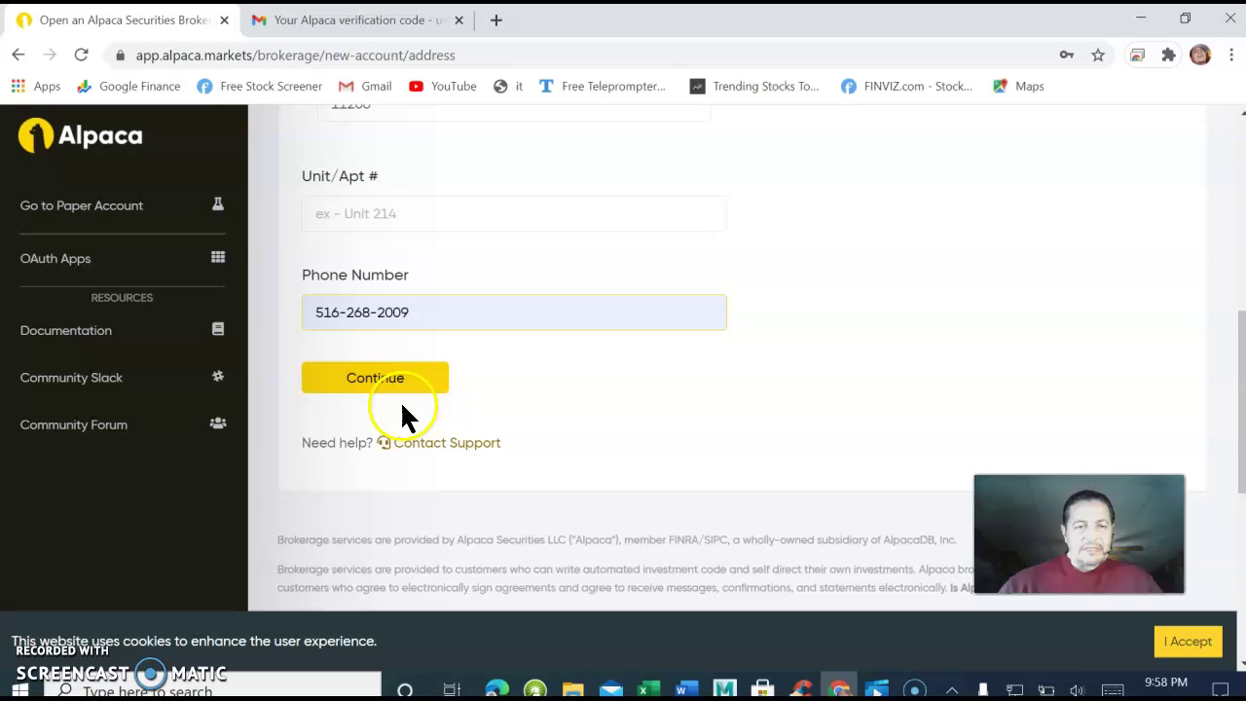
left_click(383, 382)
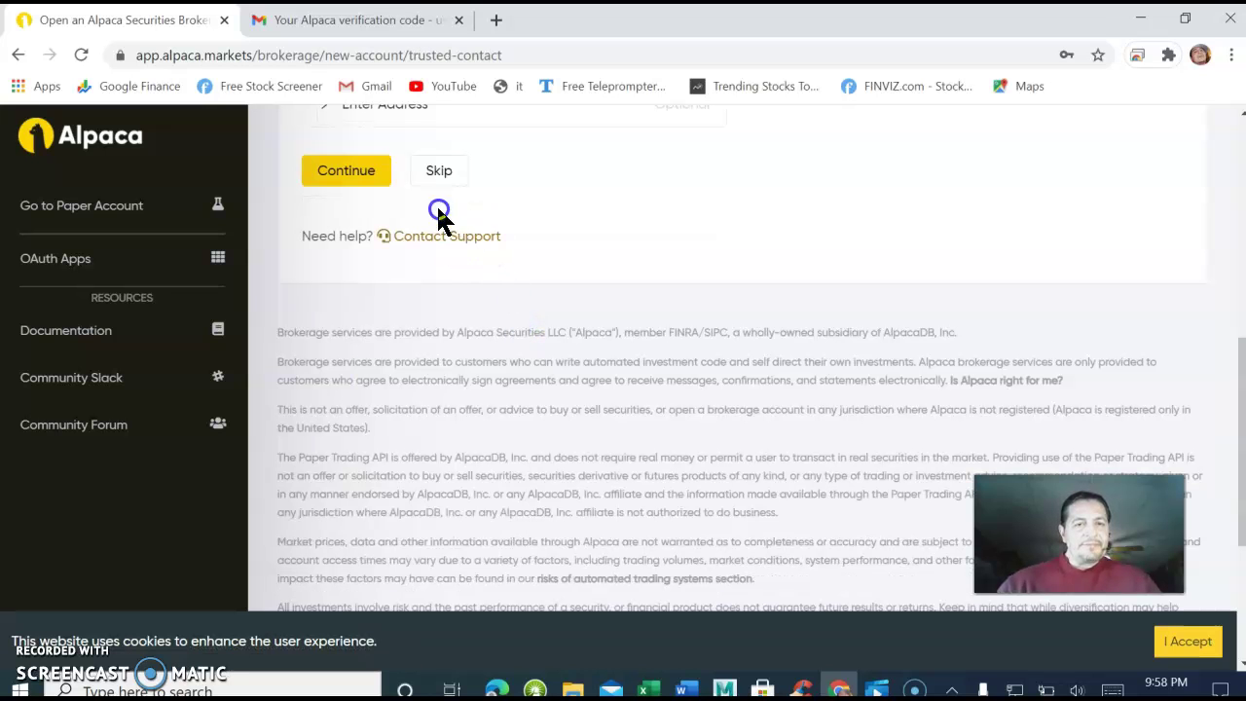
Leave the trusted contact's first name, last name and phone number blank, then choose Skip.
scroll(438, 216, "up", 4)
left_click(503, 313)
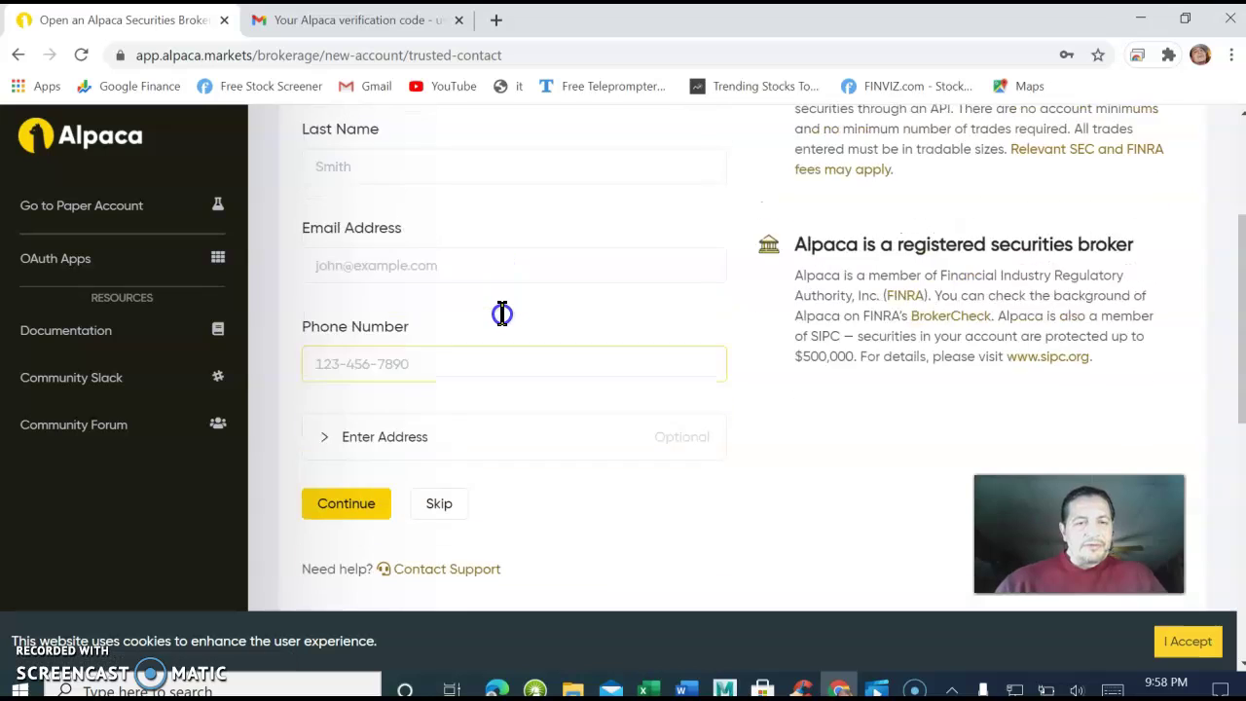
scroll(501, 314, "up", 2)
left_click(498, 319)
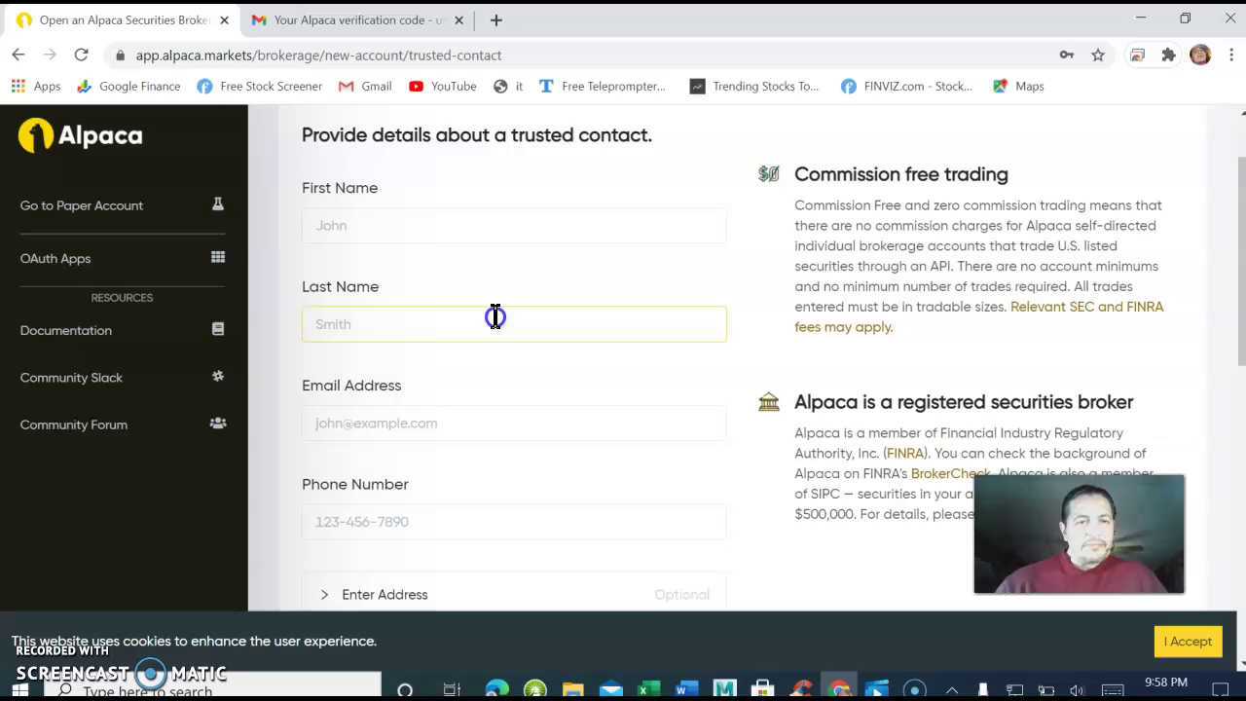
scroll(492, 316, "up", 1)
left_click(492, 315)
scroll(492, 316, "down", 2)
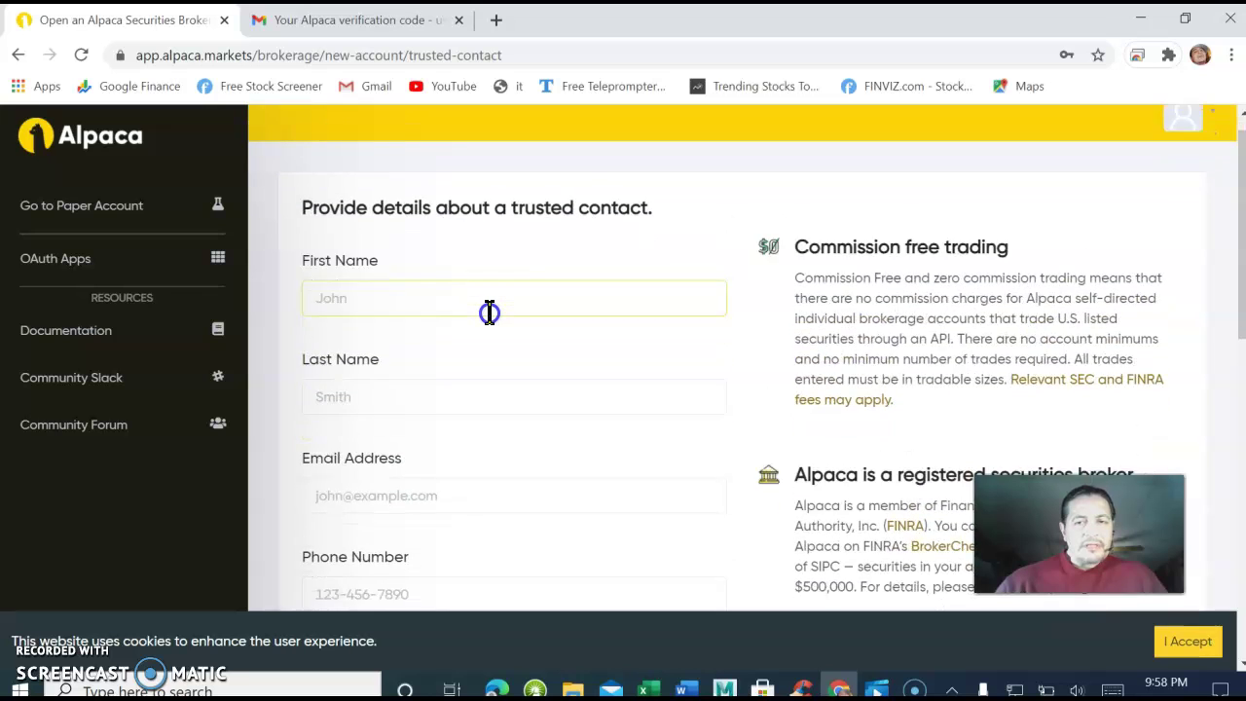
scroll(492, 316, "down", 3)
scroll(490, 316, "up", 4)
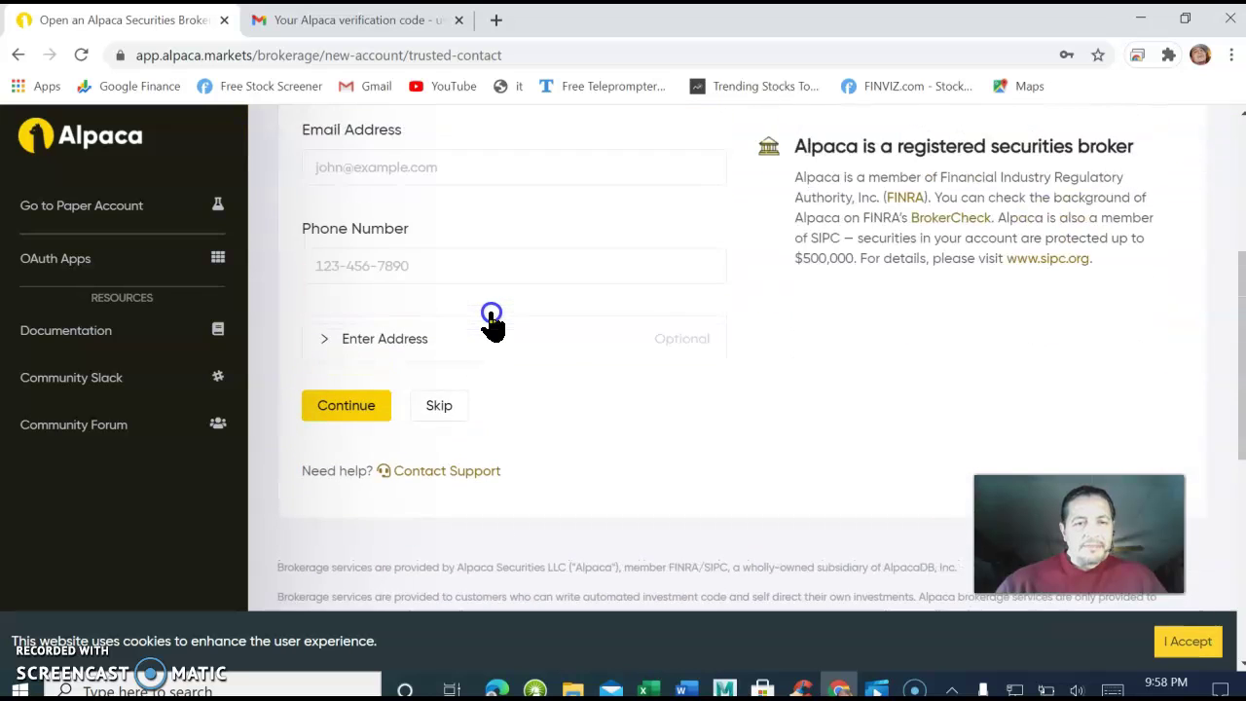
scroll(492, 317, "up", 1)
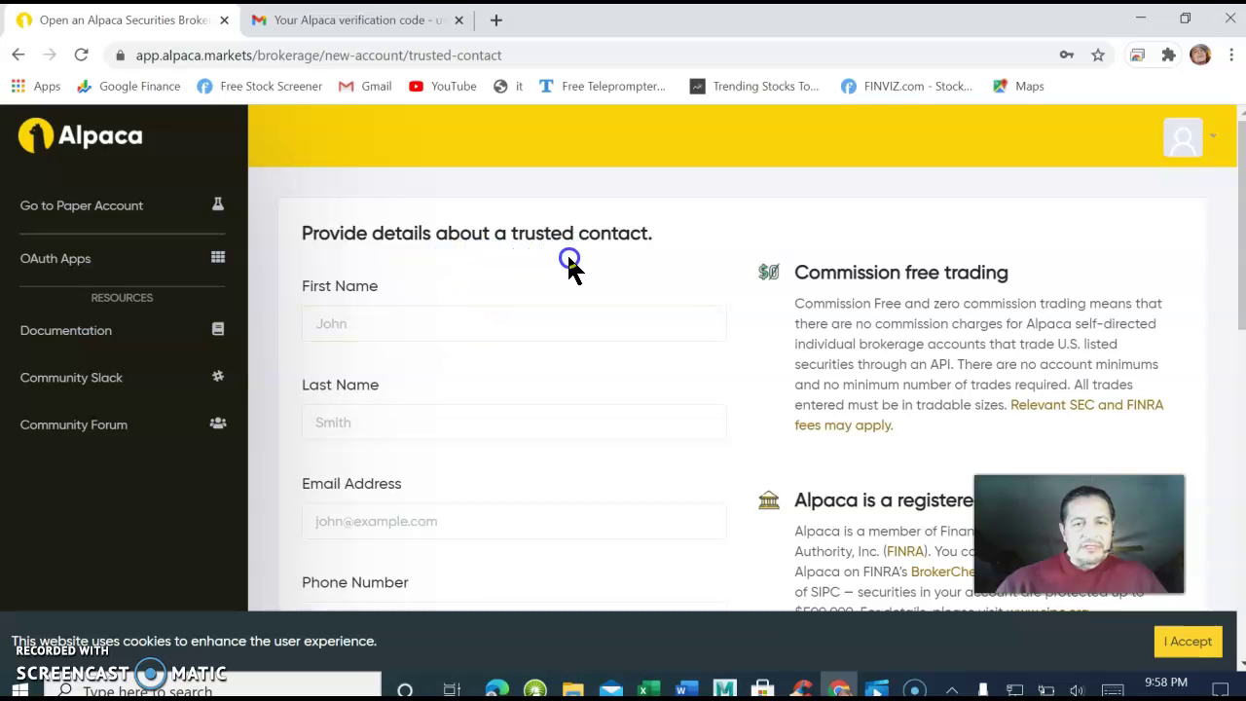
scroll(570, 268, "down", 4)
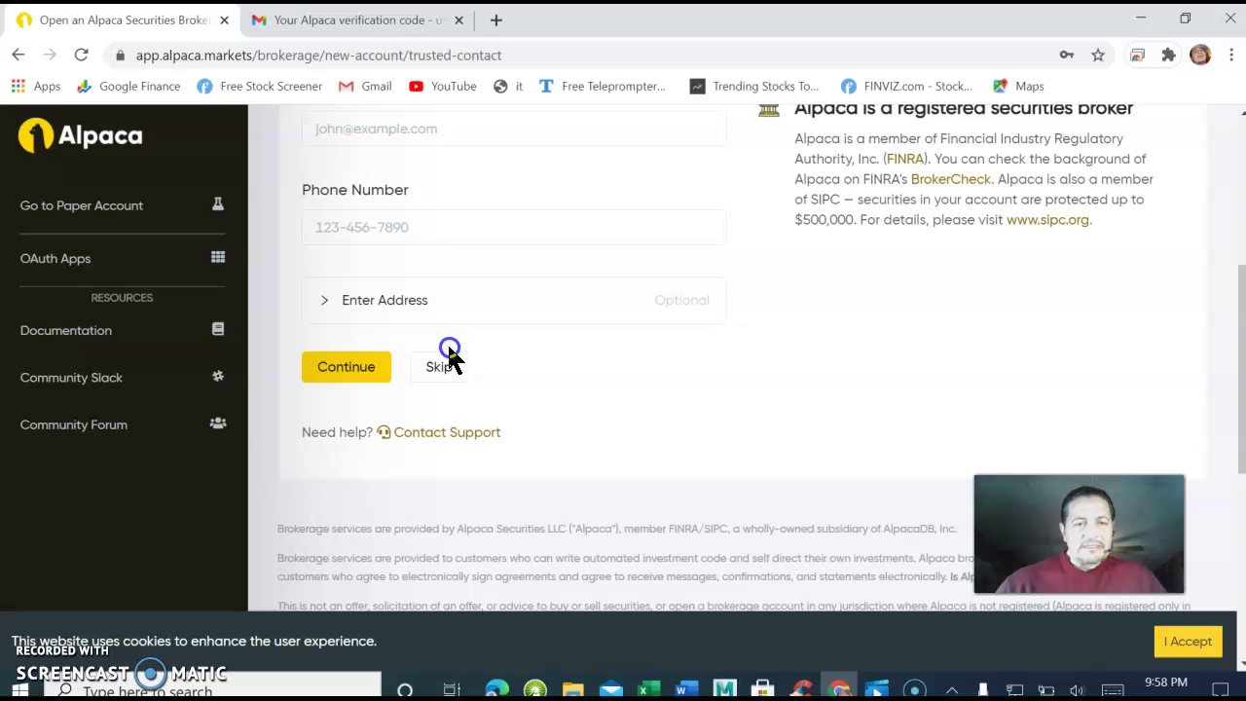
left_click(438, 366)
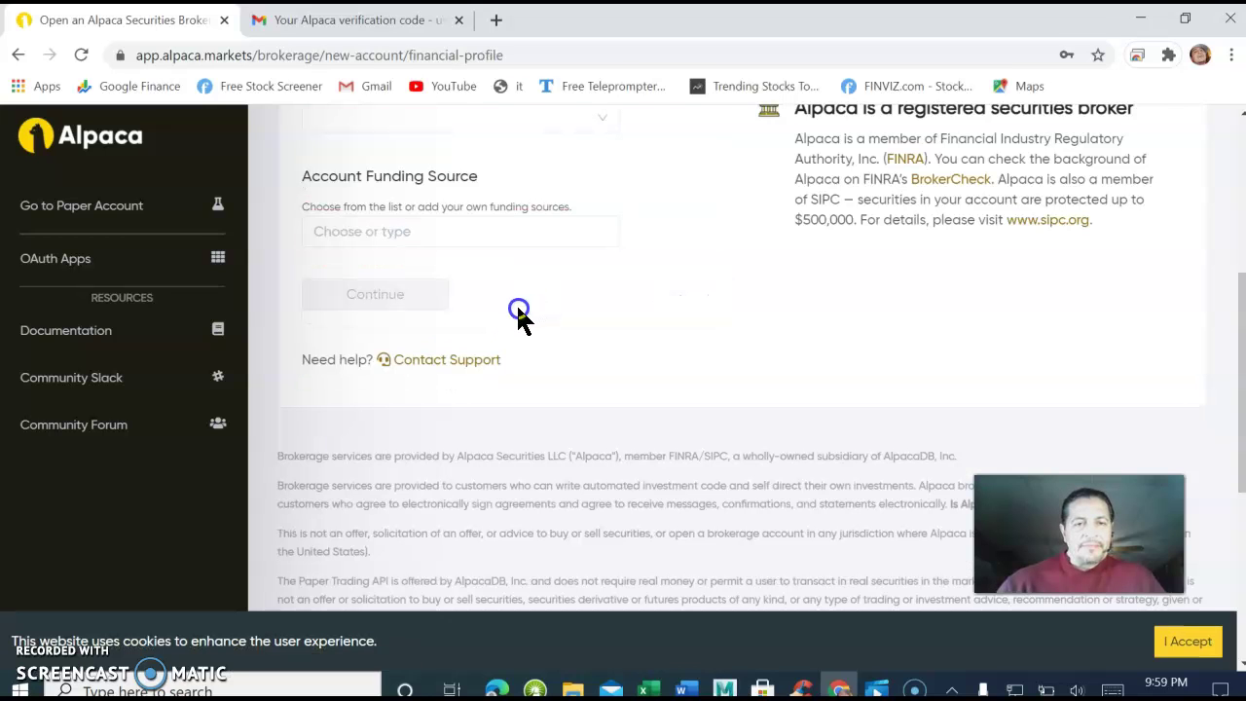
Set annual income to $20,000 - $49,999, and net worth and liquid assets to $25,000 - $99,999.
scroll(507, 311, "up", 3)
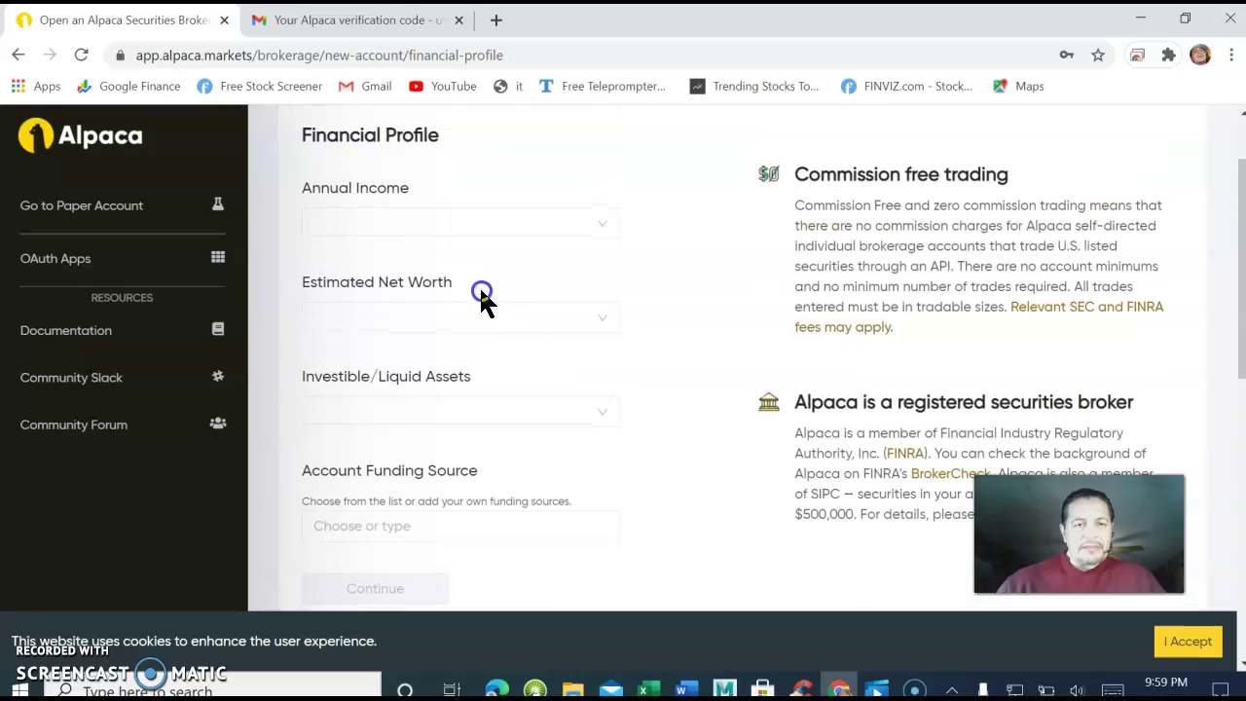
left_click(597, 226)
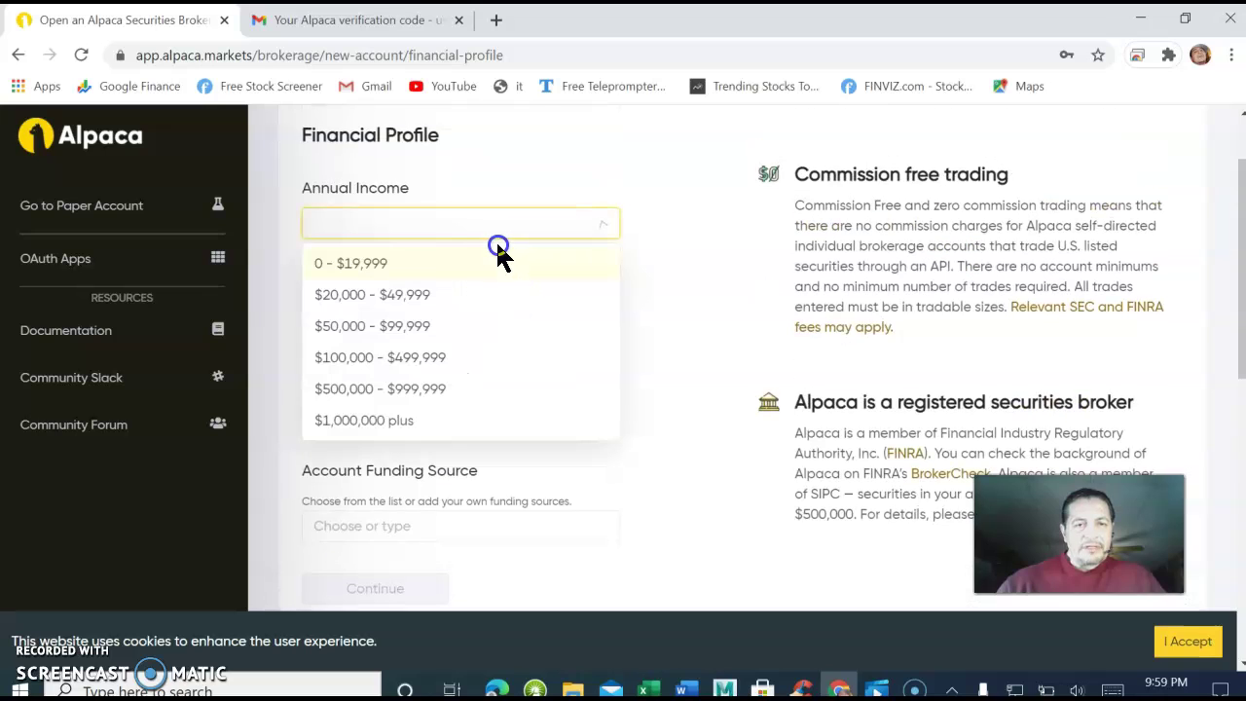
left_click(395, 303)
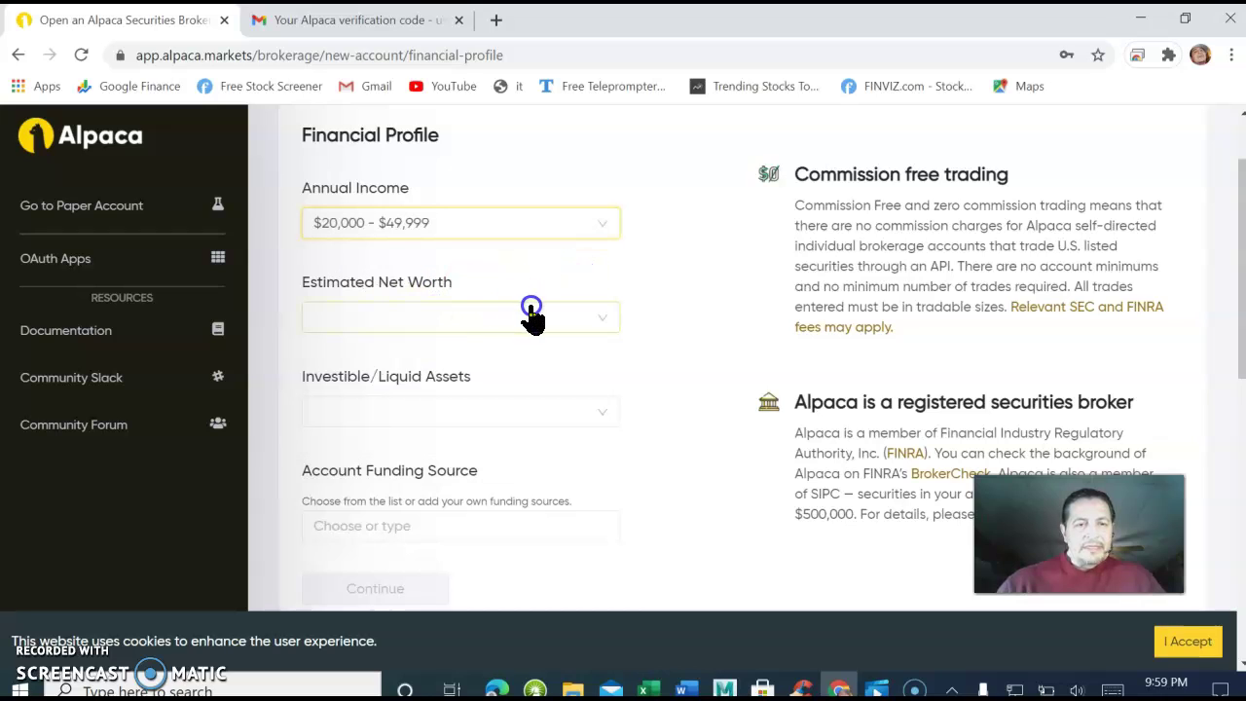
left_click(594, 321)
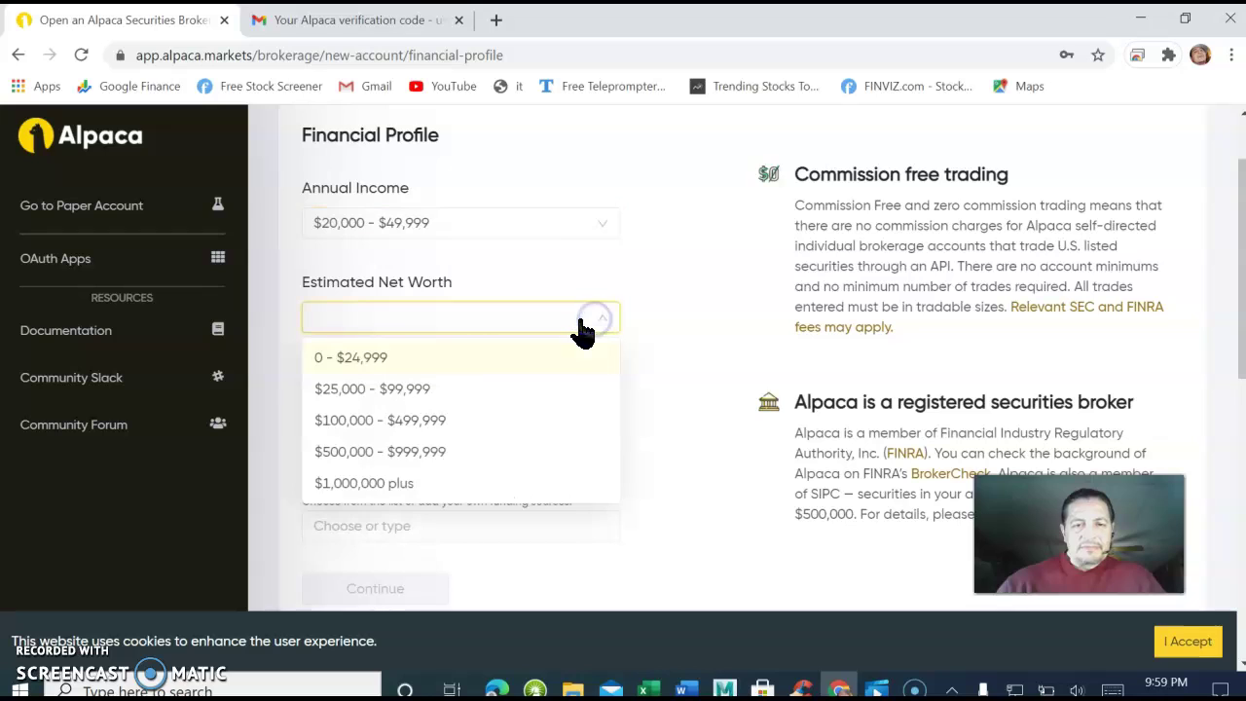
left_click(364, 391)
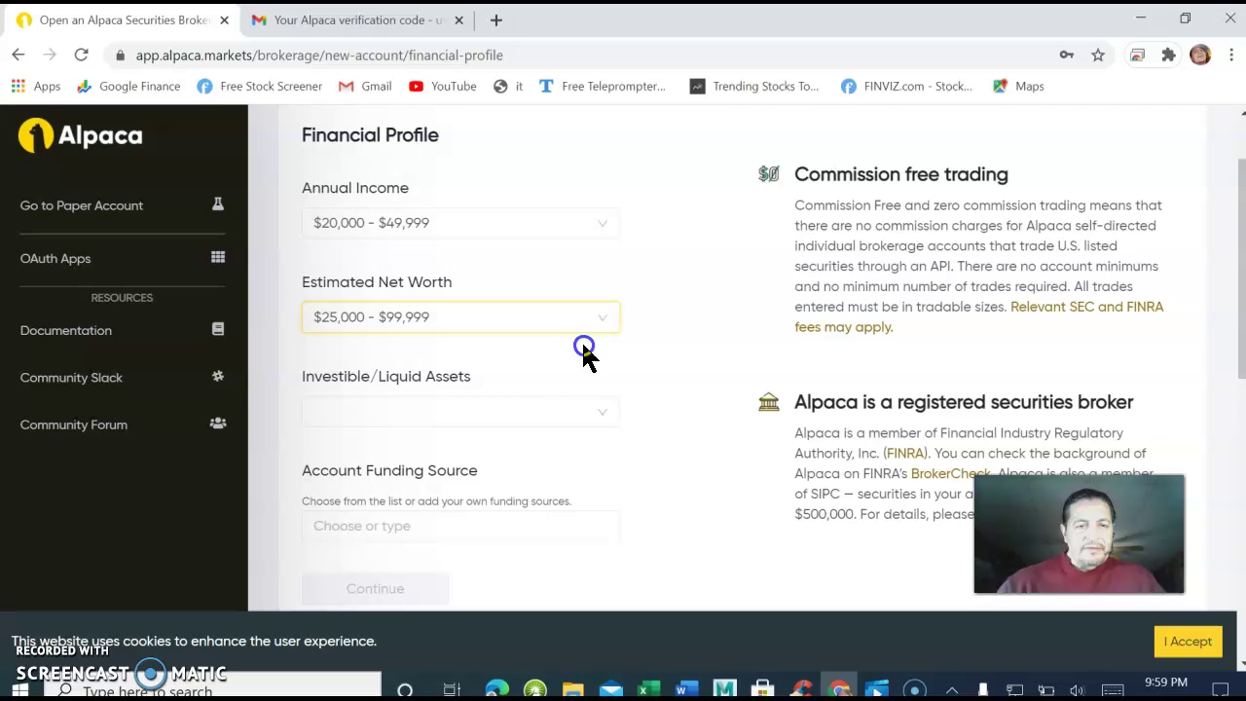
left_click(594, 412)
scroll(435, 453, "up", 1)
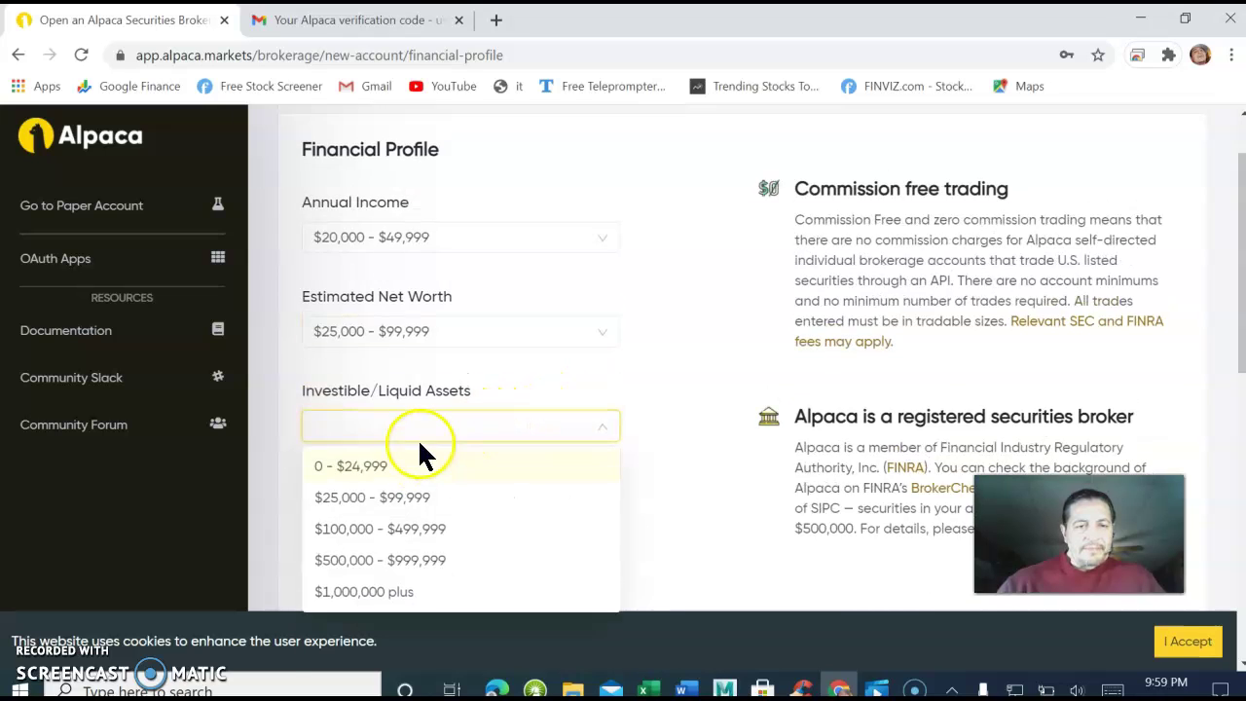
scroll(420, 454, "down", 3)
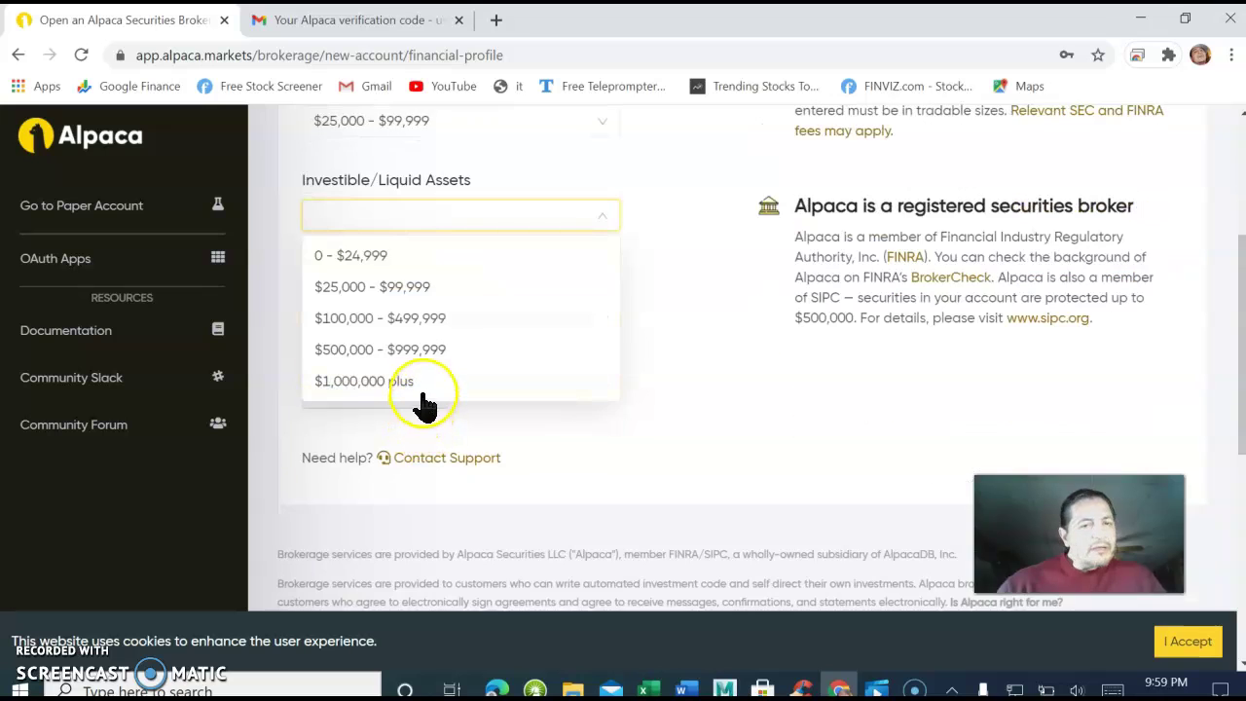
left_click(352, 292)
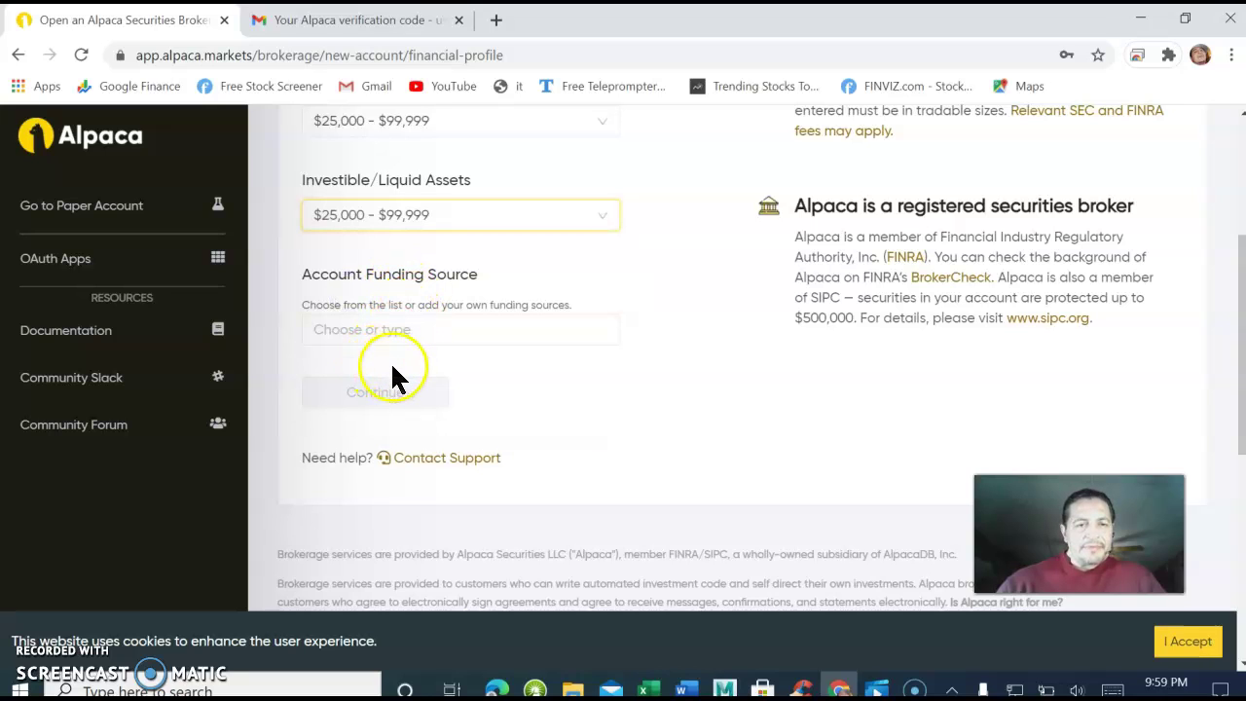
Choose Investments as the account funding source and submit the financial profile.
left_click(372, 330)
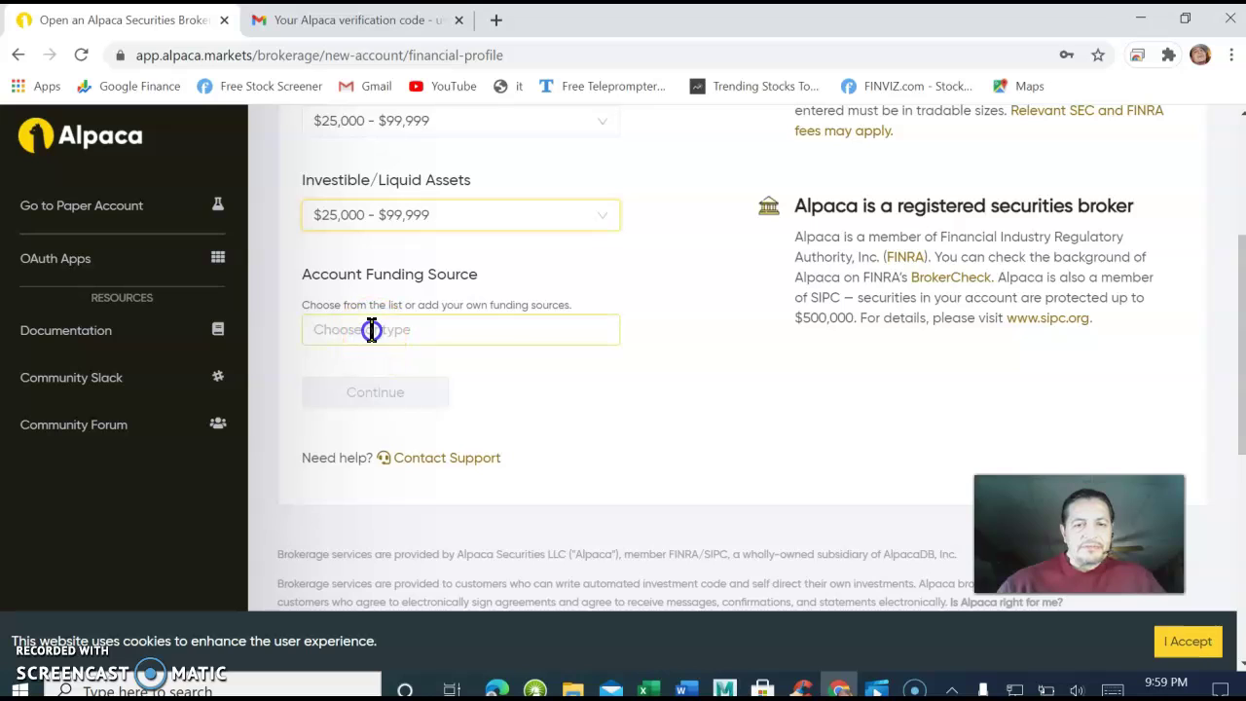
left_click(426, 326)
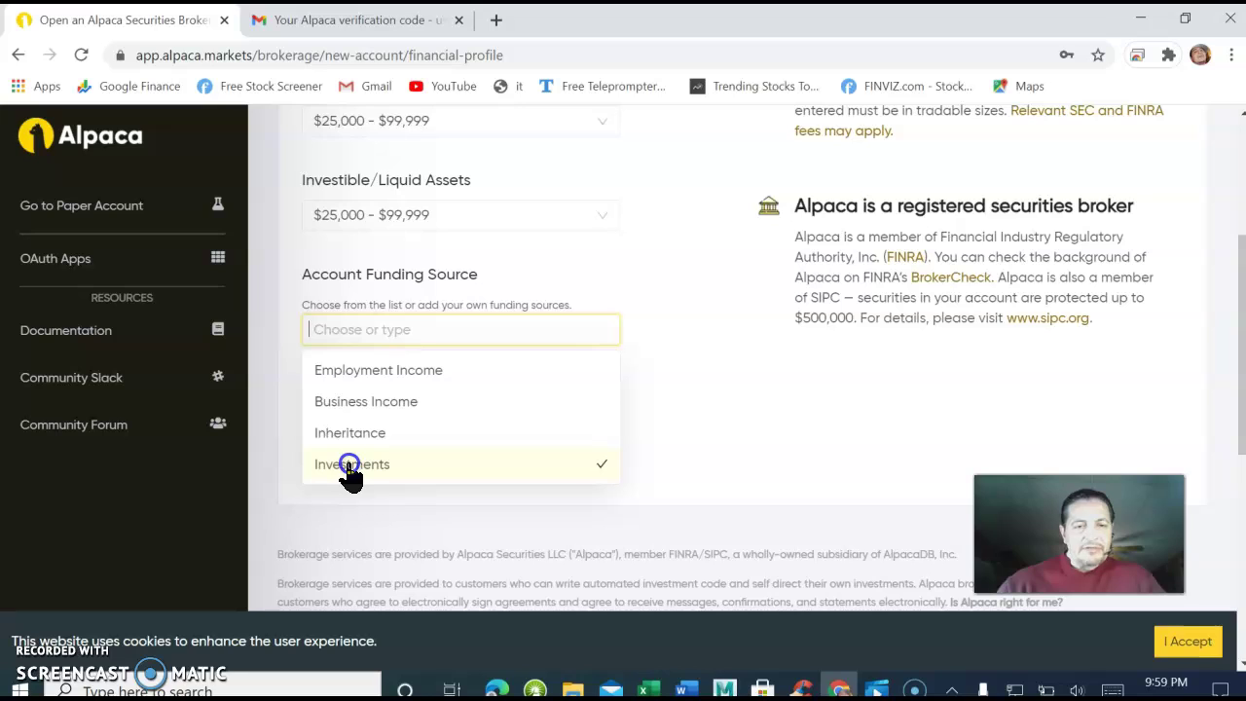
left_click(400, 475)
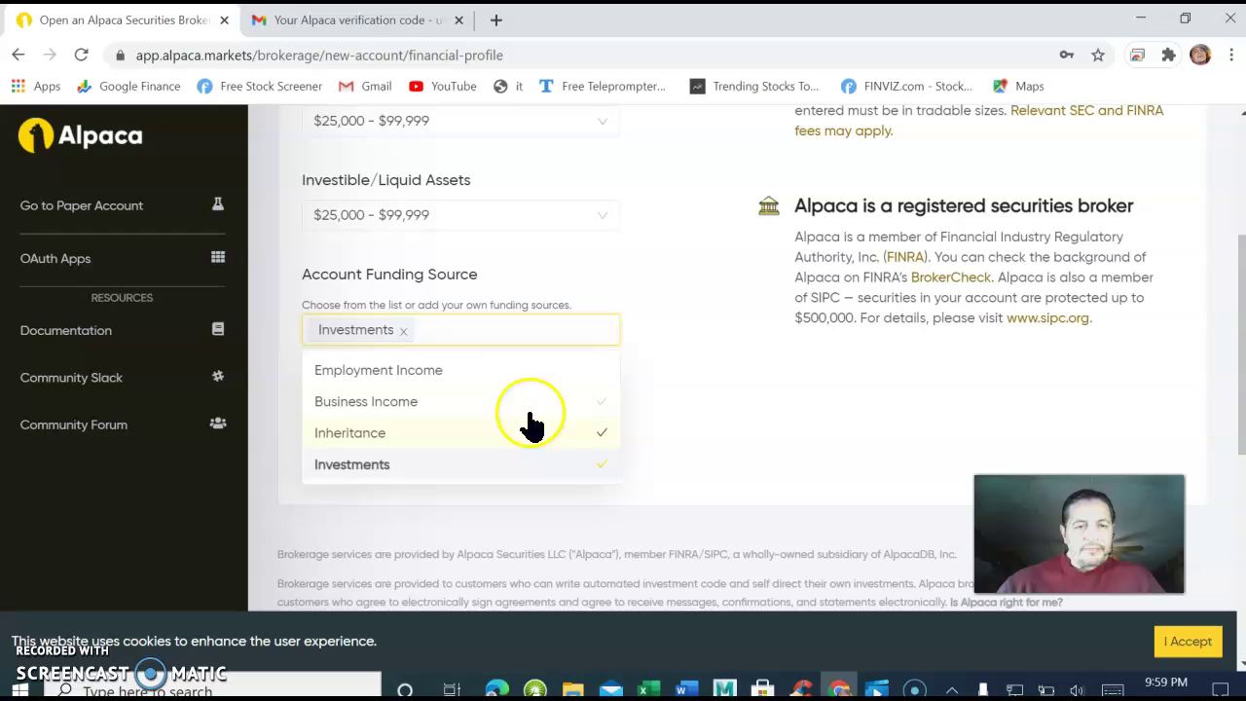
left_click(666, 399)
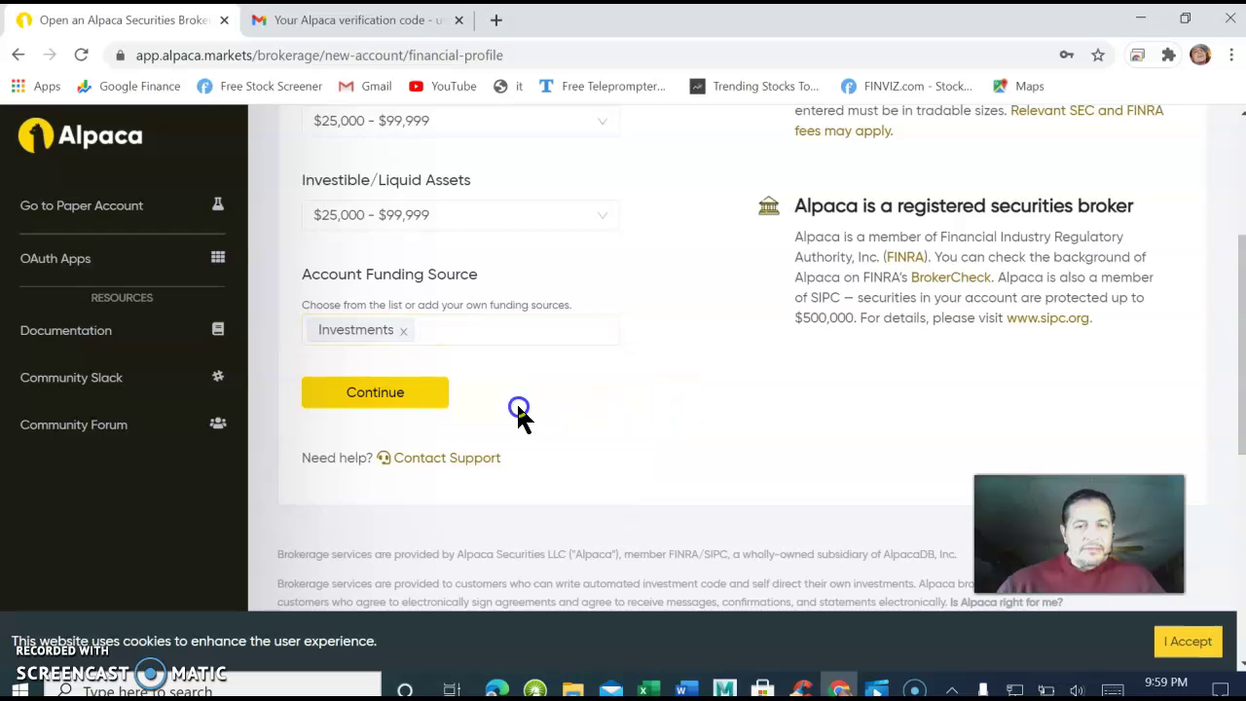
left_click(414, 399)
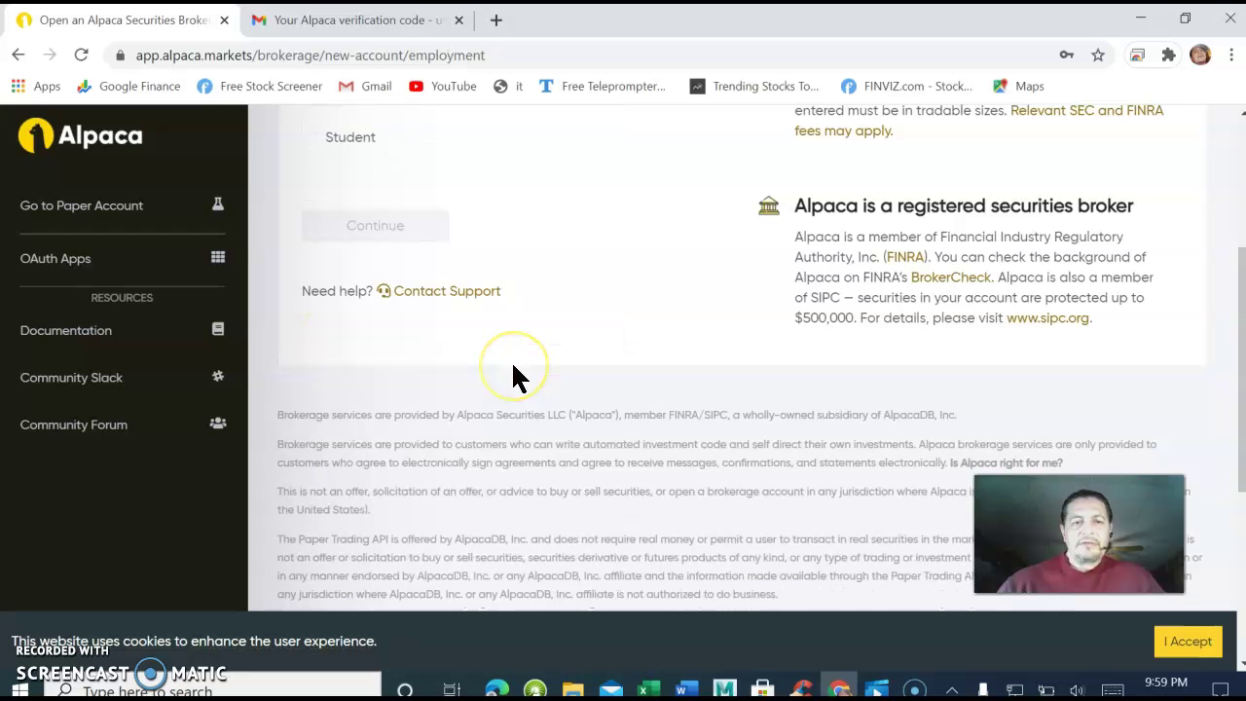
Select Unemployed as the employment status and continue.
scroll(547, 300, "up", 3)
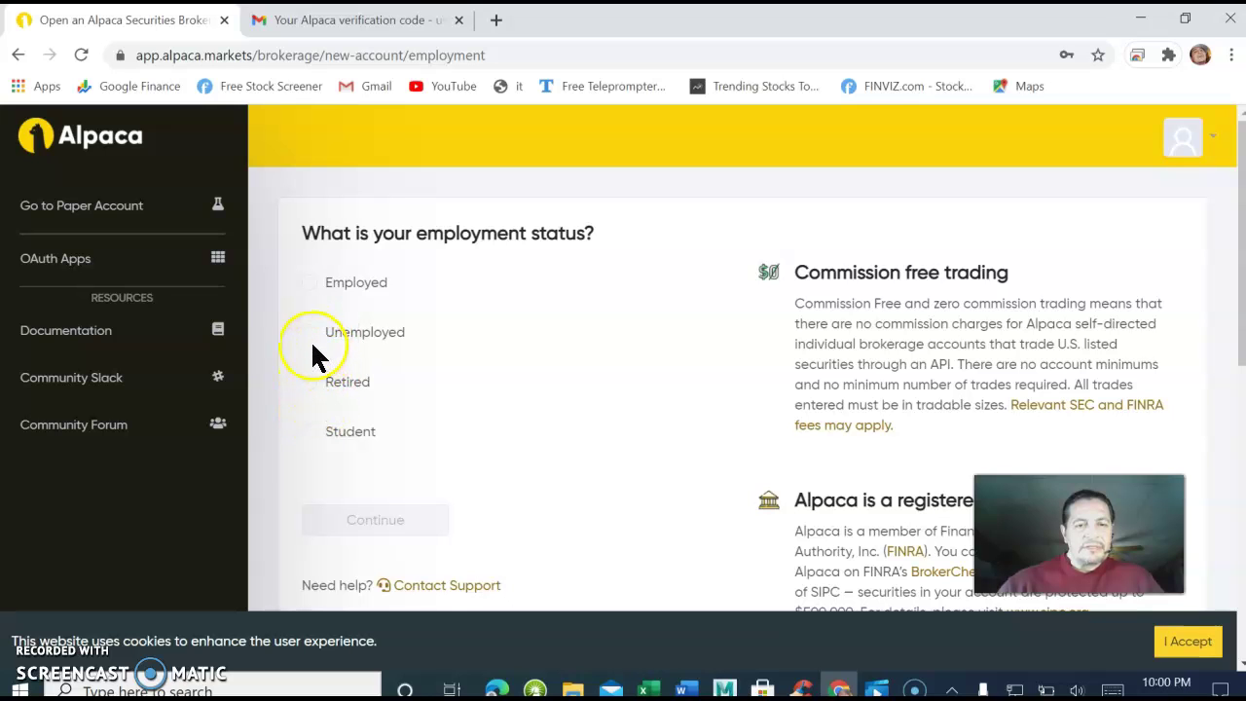
left_click(339, 336)
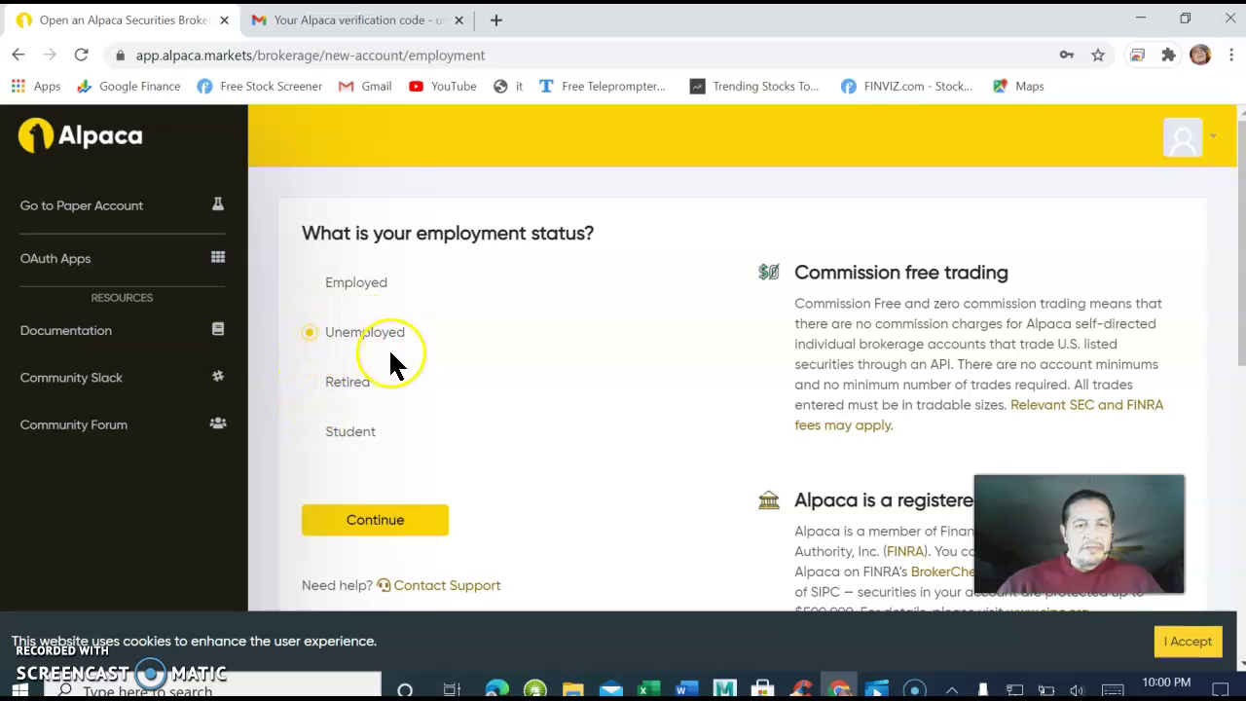
scroll(397, 362, "down", 2)
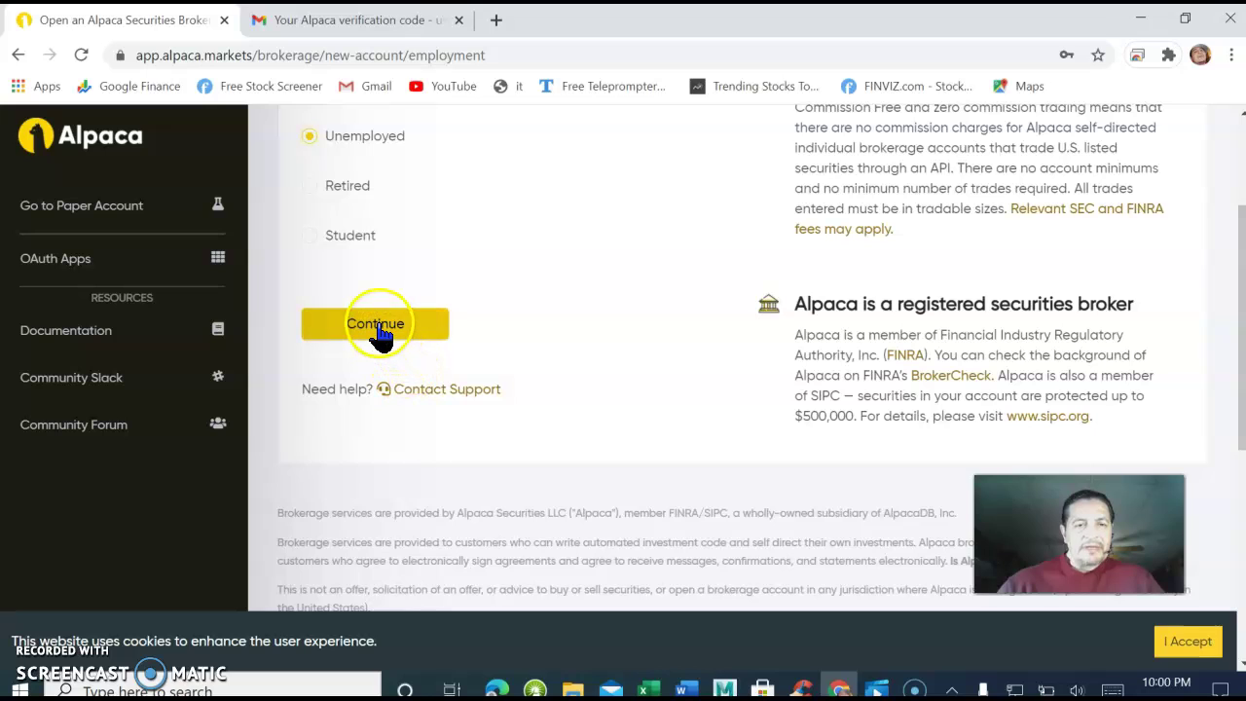
left_click(378, 327)
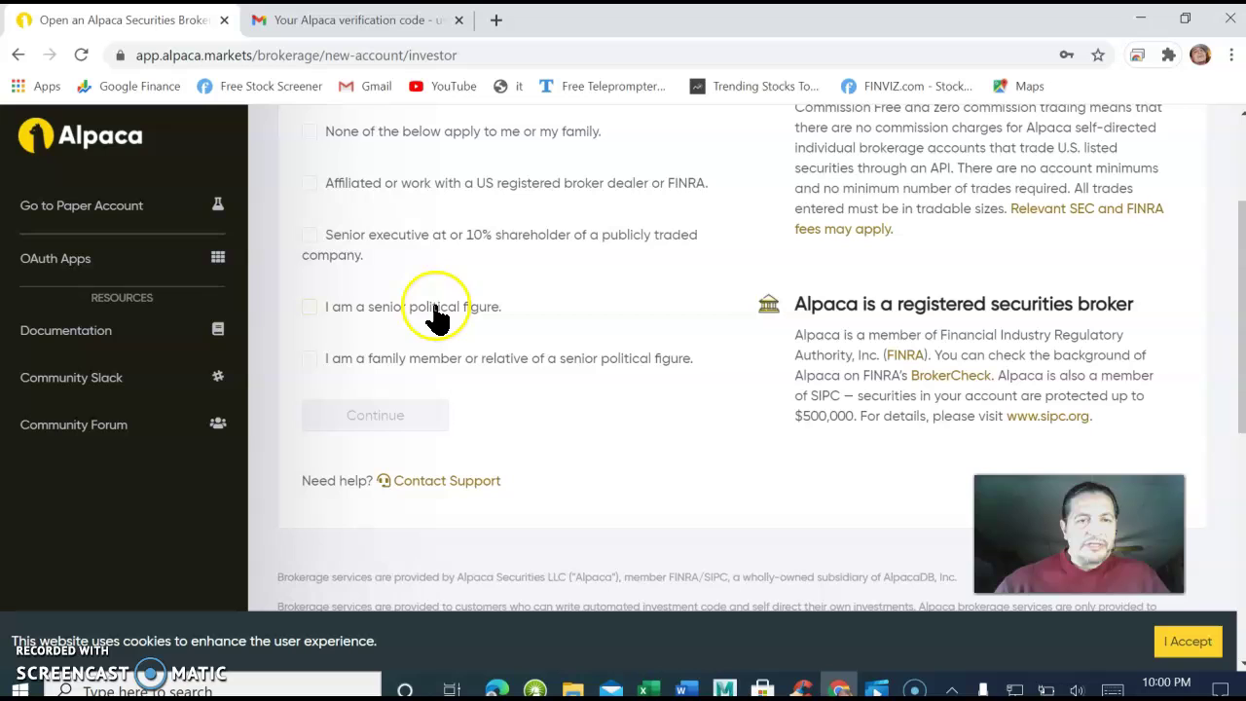
Tick 'None of the below apply to me or my family' and submit the disclosure answers.
scroll(433, 305, "down", 1)
scroll(432, 298, "up", 2)
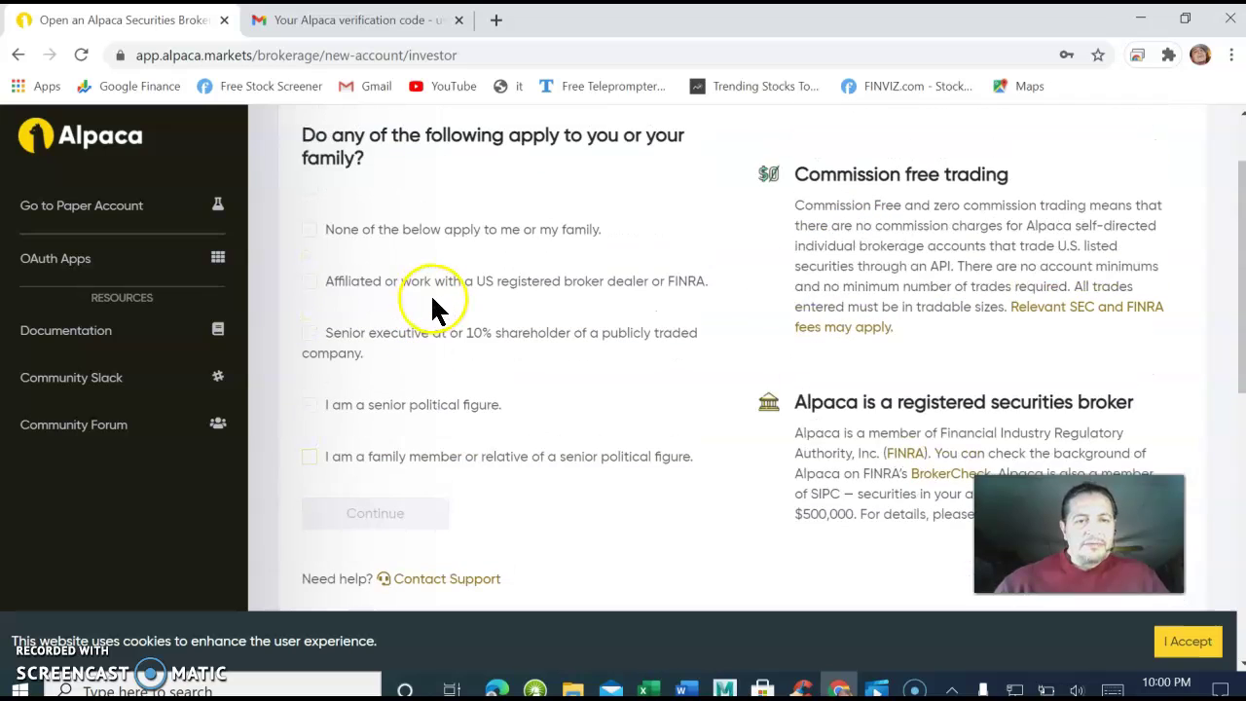
scroll(431, 304, "up", 1)
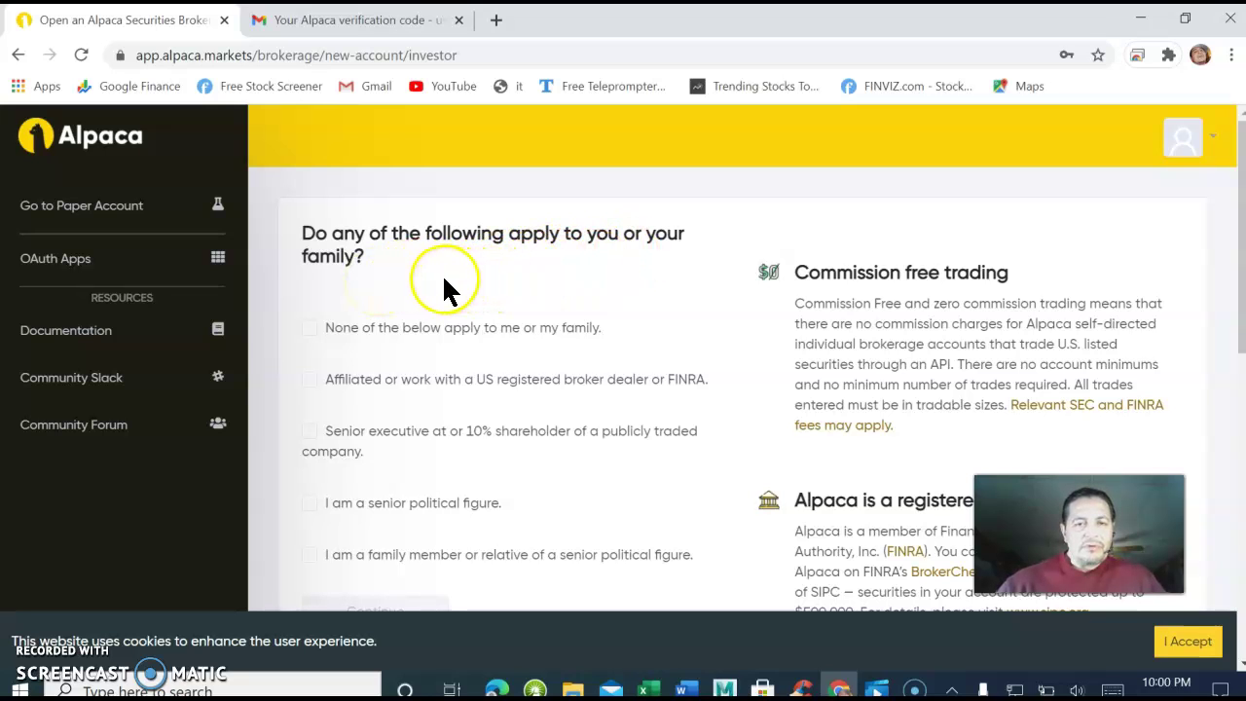
scroll(390, 327, "down", 1)
scroll(387, 329, "down", 1)
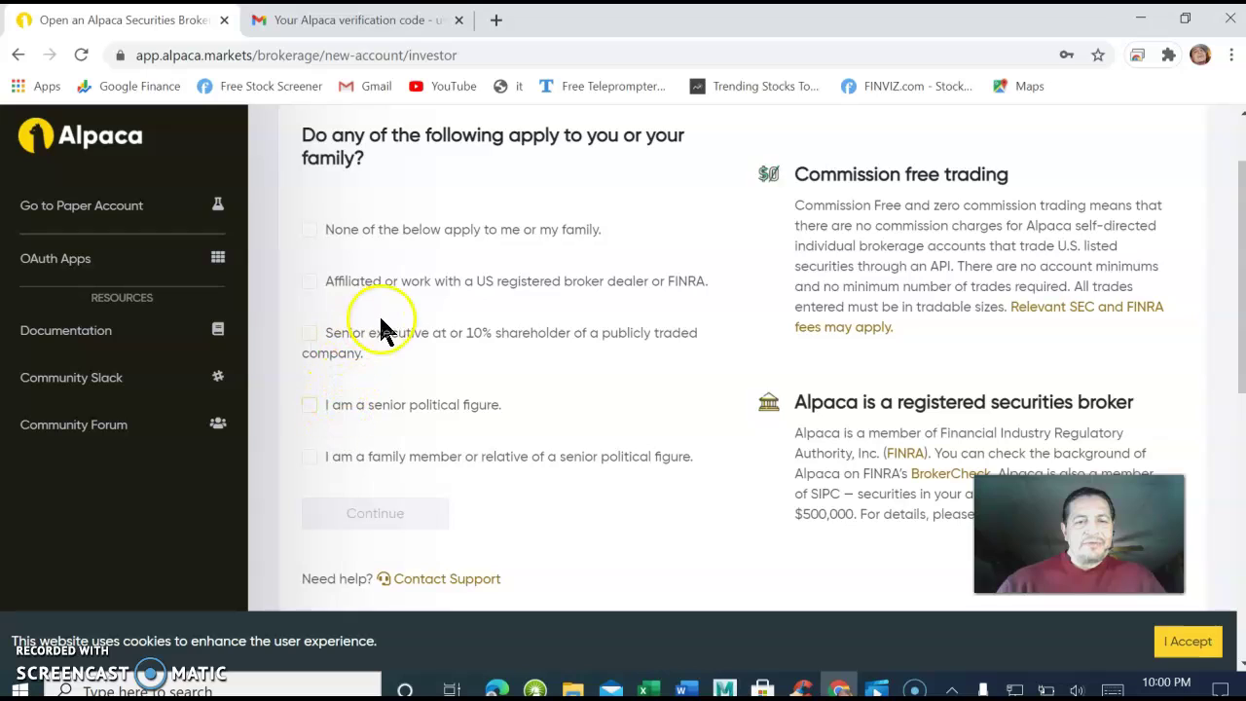
left_click(312, 459)
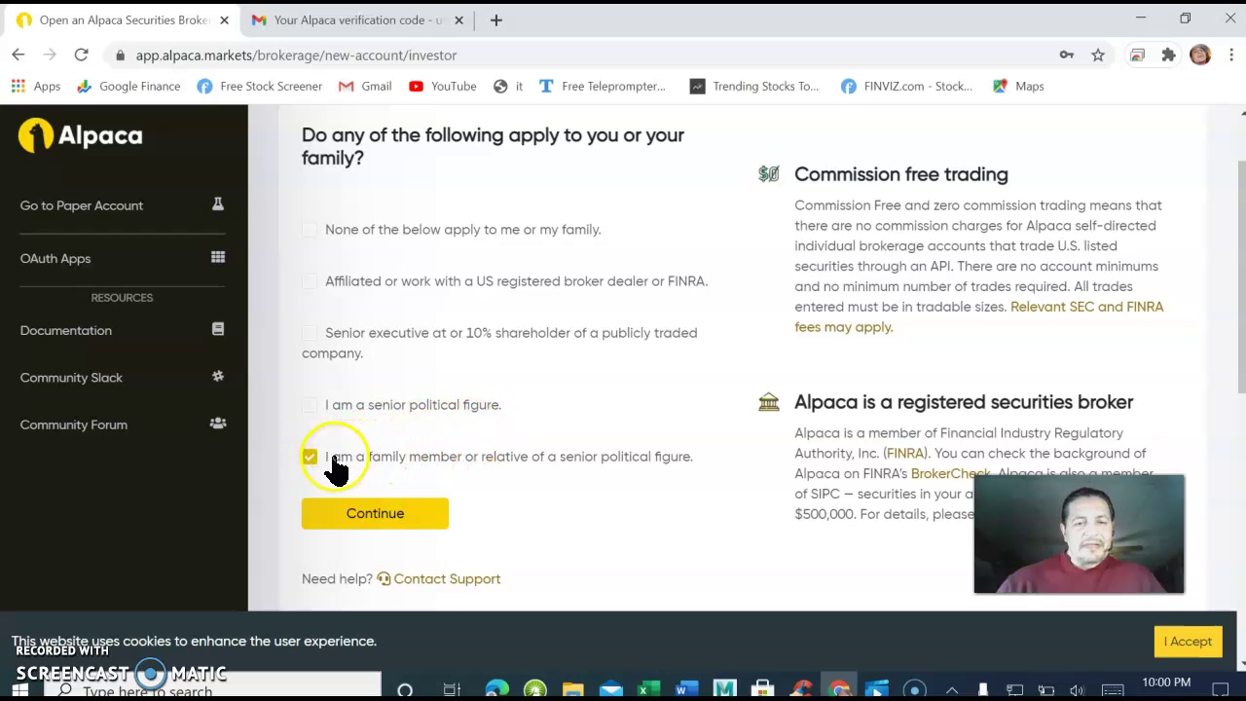
left_click(311, 457)
left_click(311, 231)
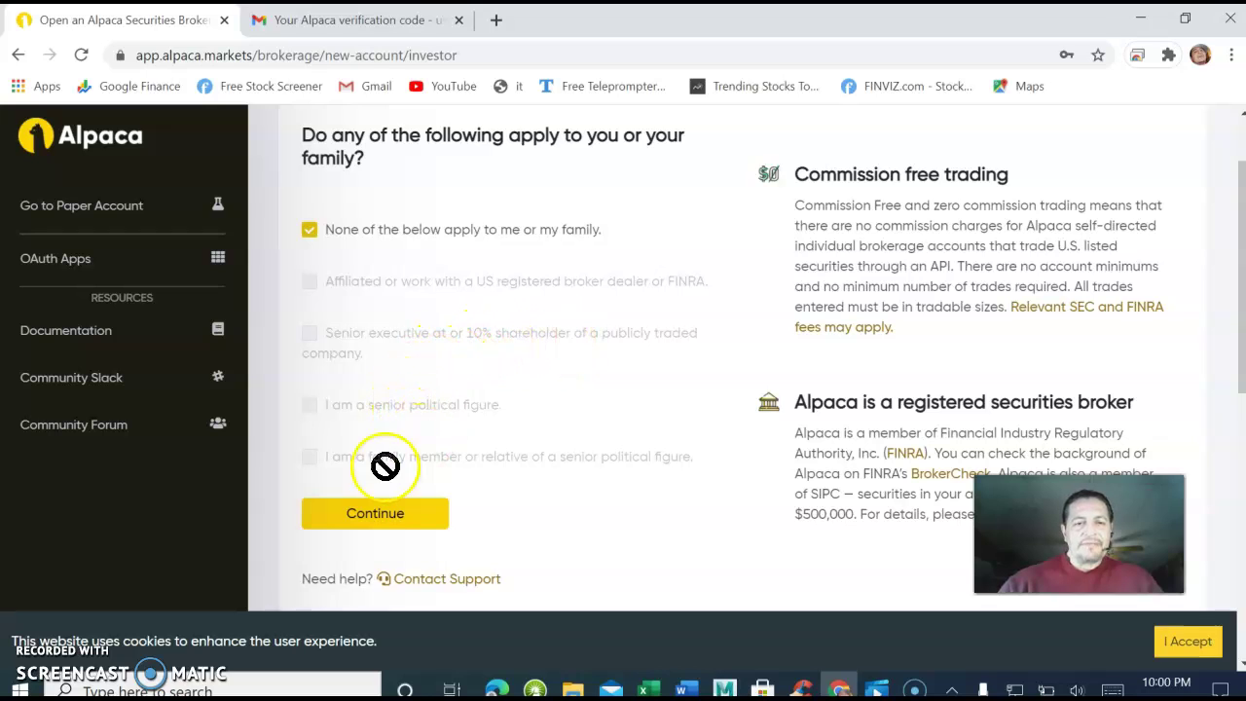
left_click(385, 520)
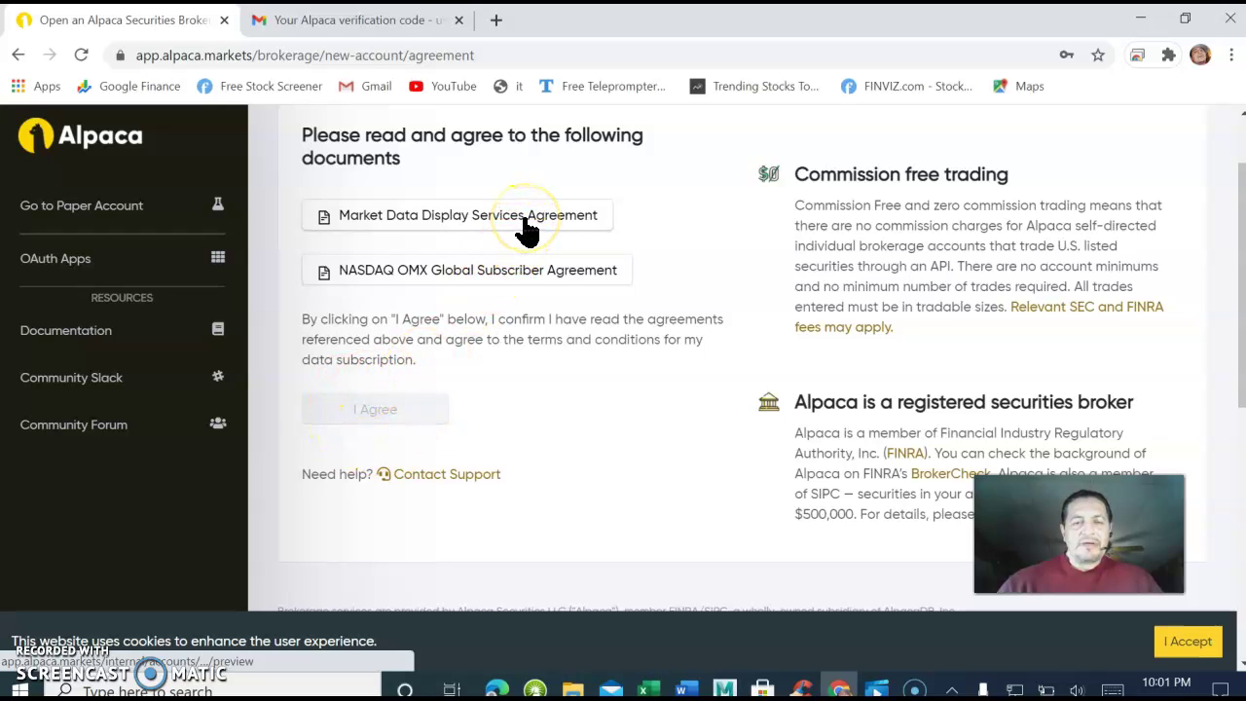
Open the Market Data Display Services and NASDAQ OMX agreement links in new tabs, then view Exhibit B.
left_click(467, 222)
right_click(468, 220)
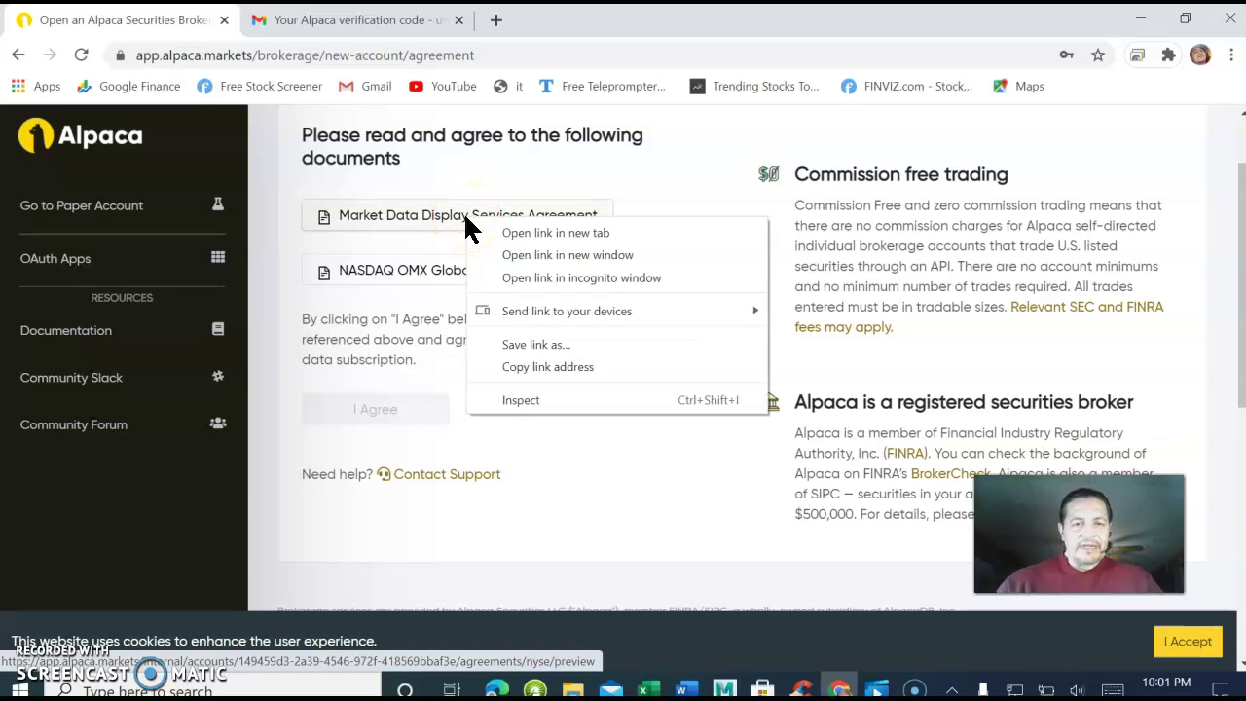
left_click(537, 232)
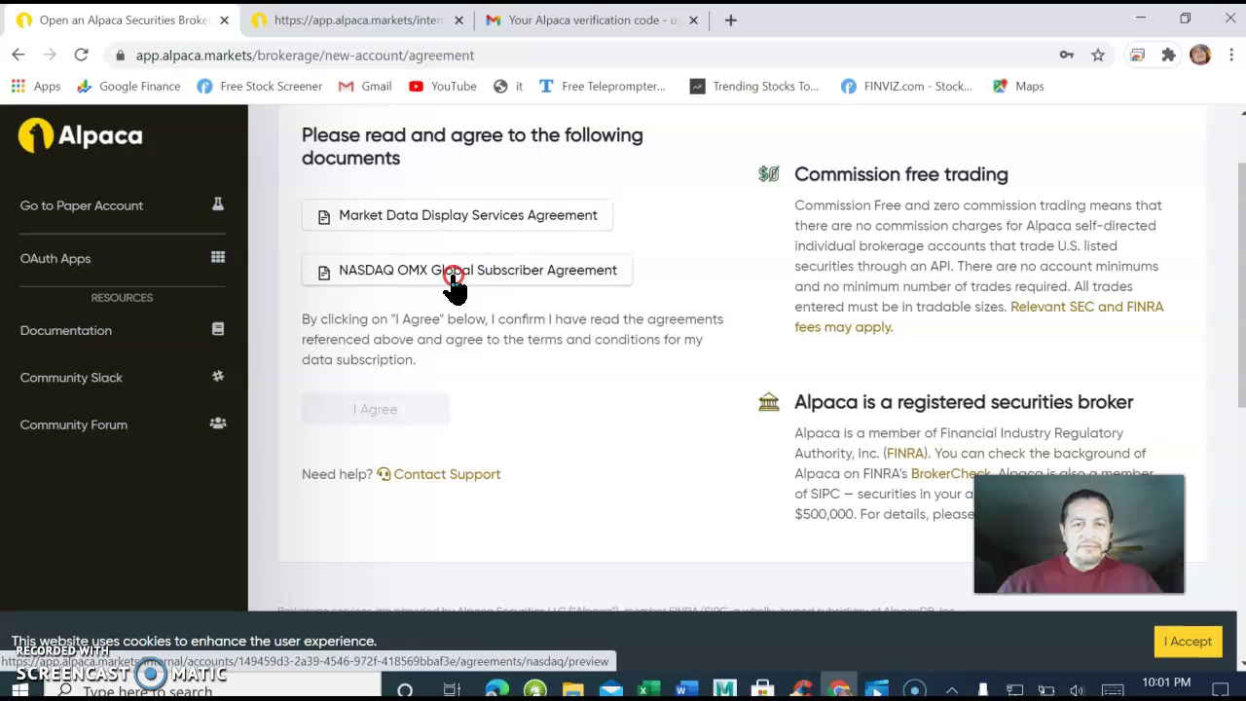
right_click(453, 281)
left_click(516, 290)
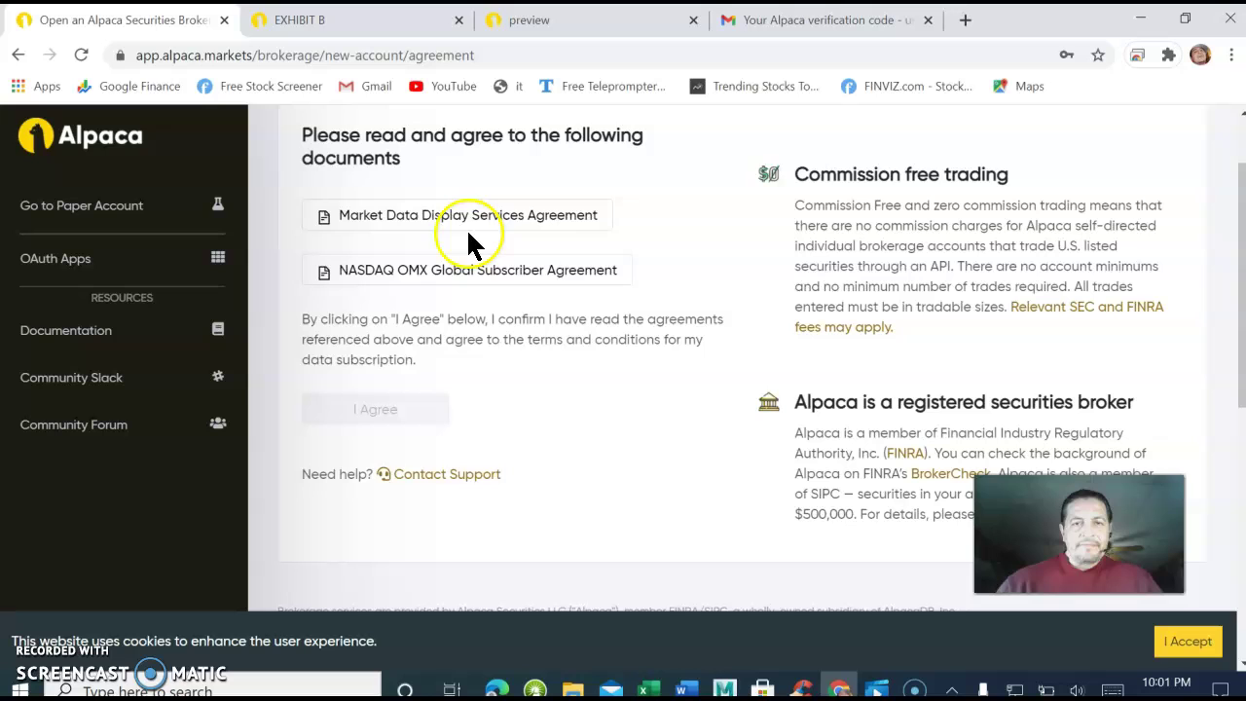
left_click(433, 216)
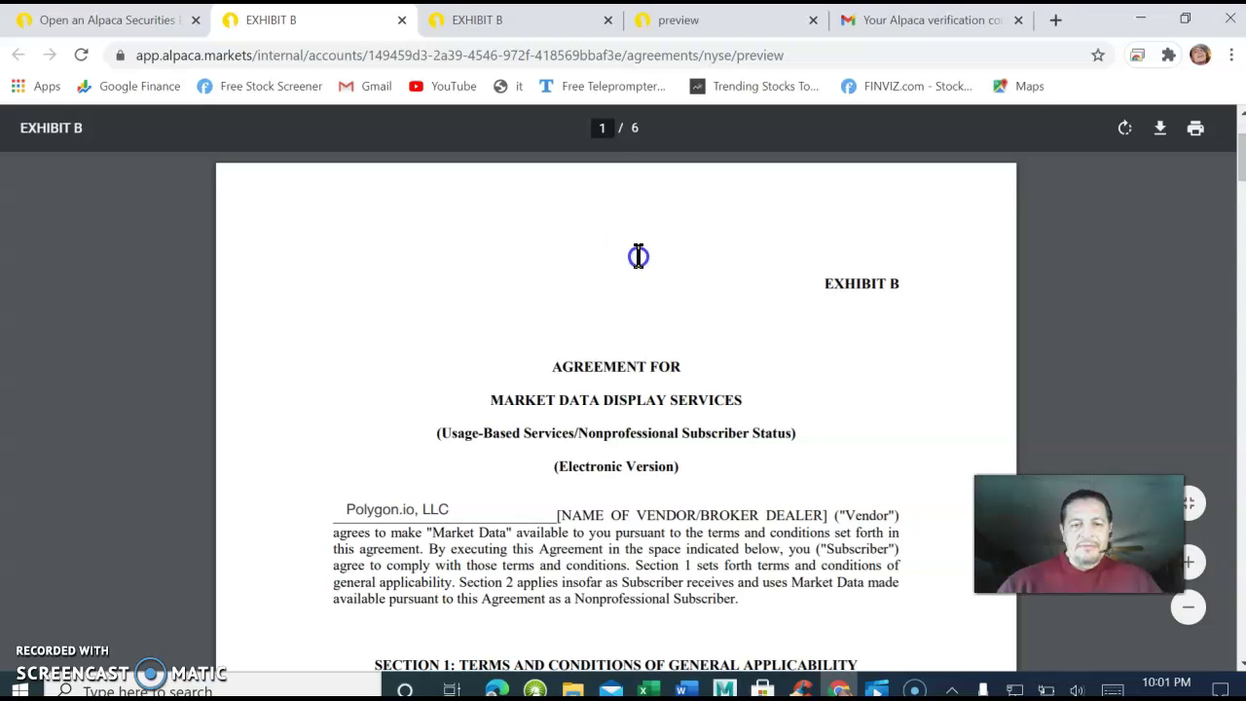
Scroll through the Exhibit B market data agreement, then return to the Alpaca agreement page.
scroll(639, 258, "down", 5)
scroll(644, 262, "up", 5)
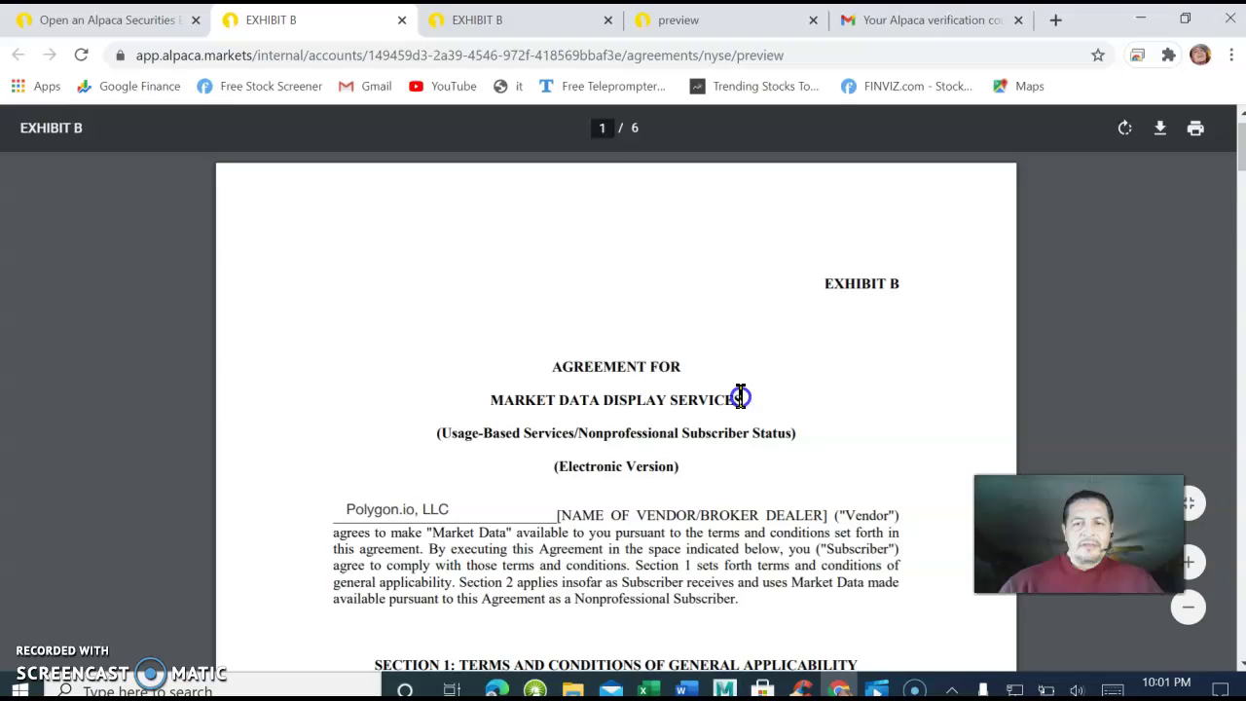
scroll(740, 398, "down", 20)
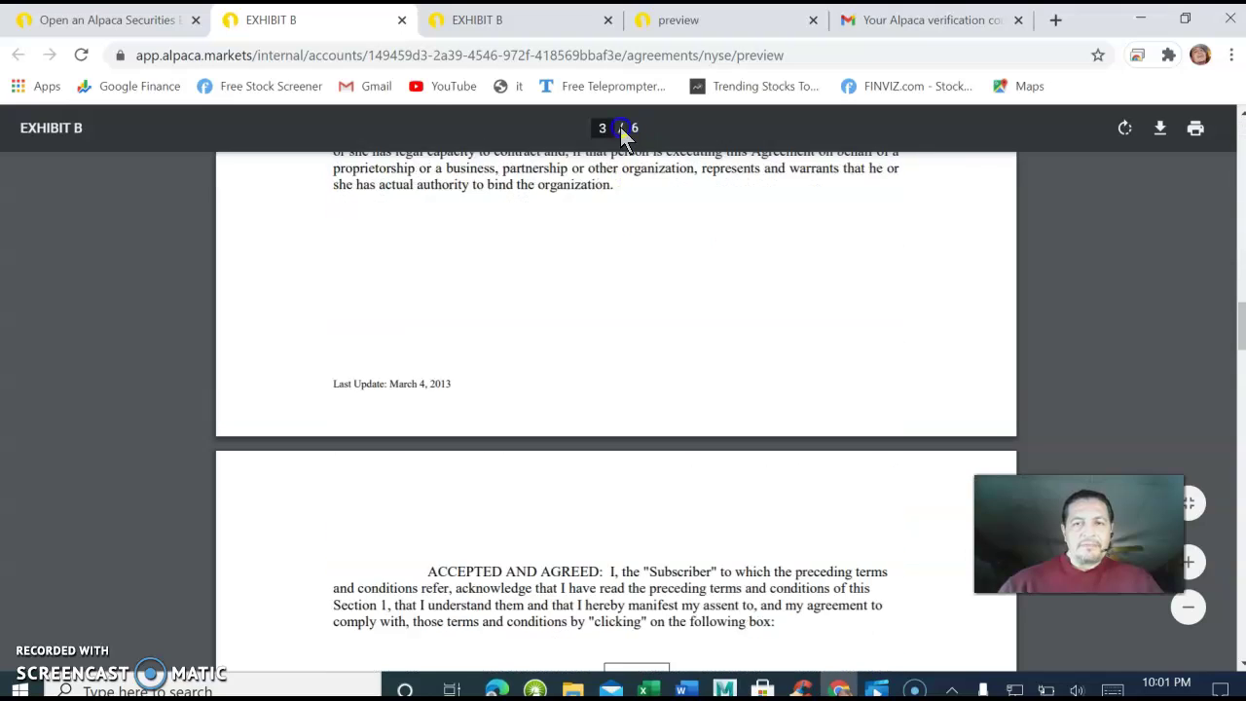
left_click(89, 24)
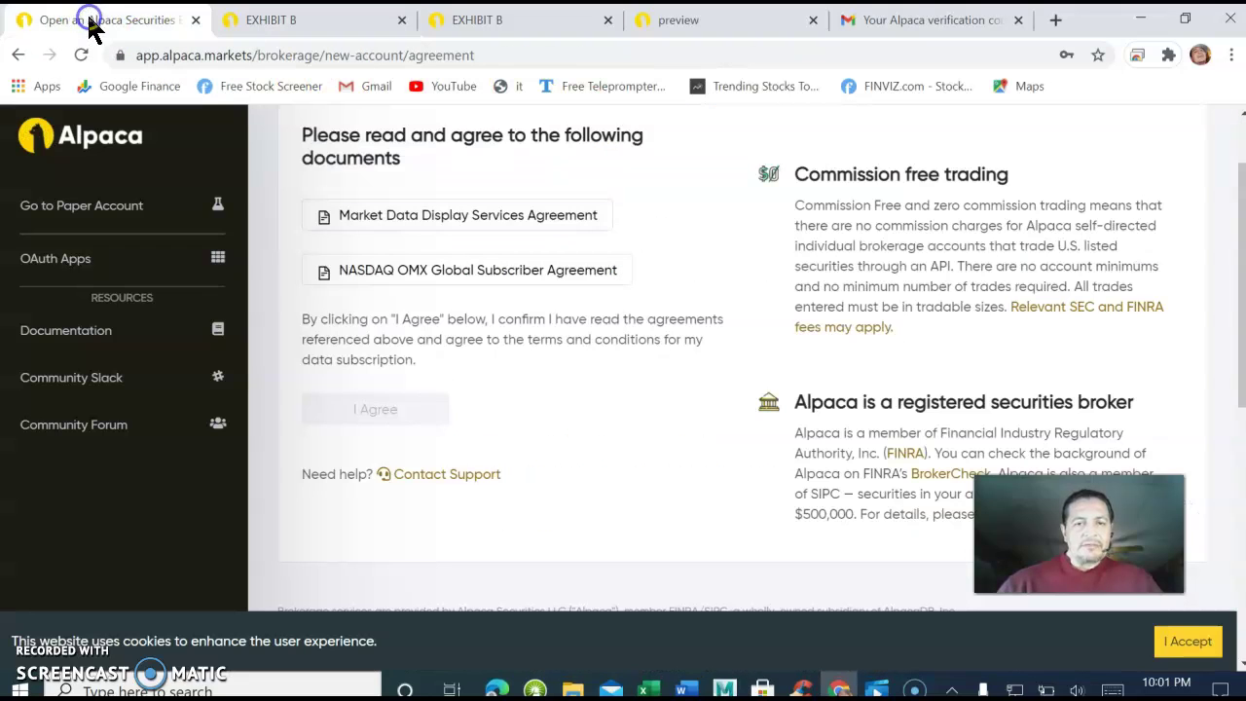
Read through the NASDAQ OMX Global Subscriber Agreement, then return to the Alpaca agreement page.
left_click(418, 271)
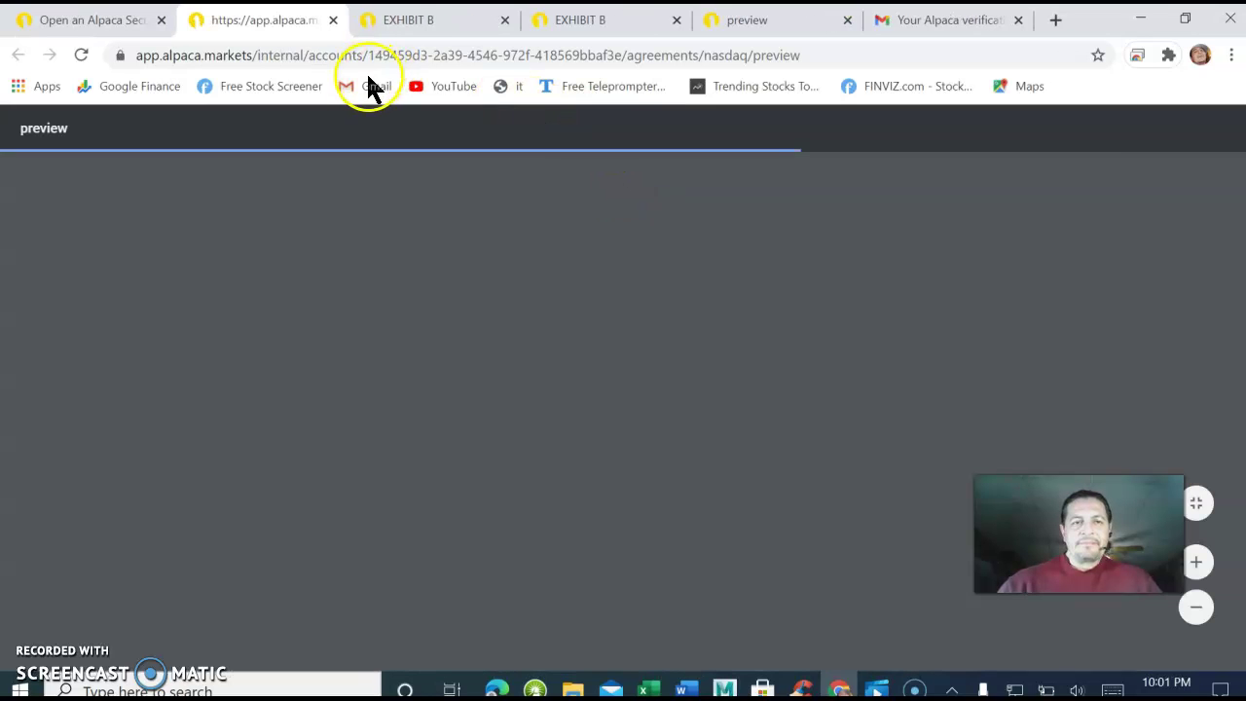
scroll(468, 243, "down", 3)
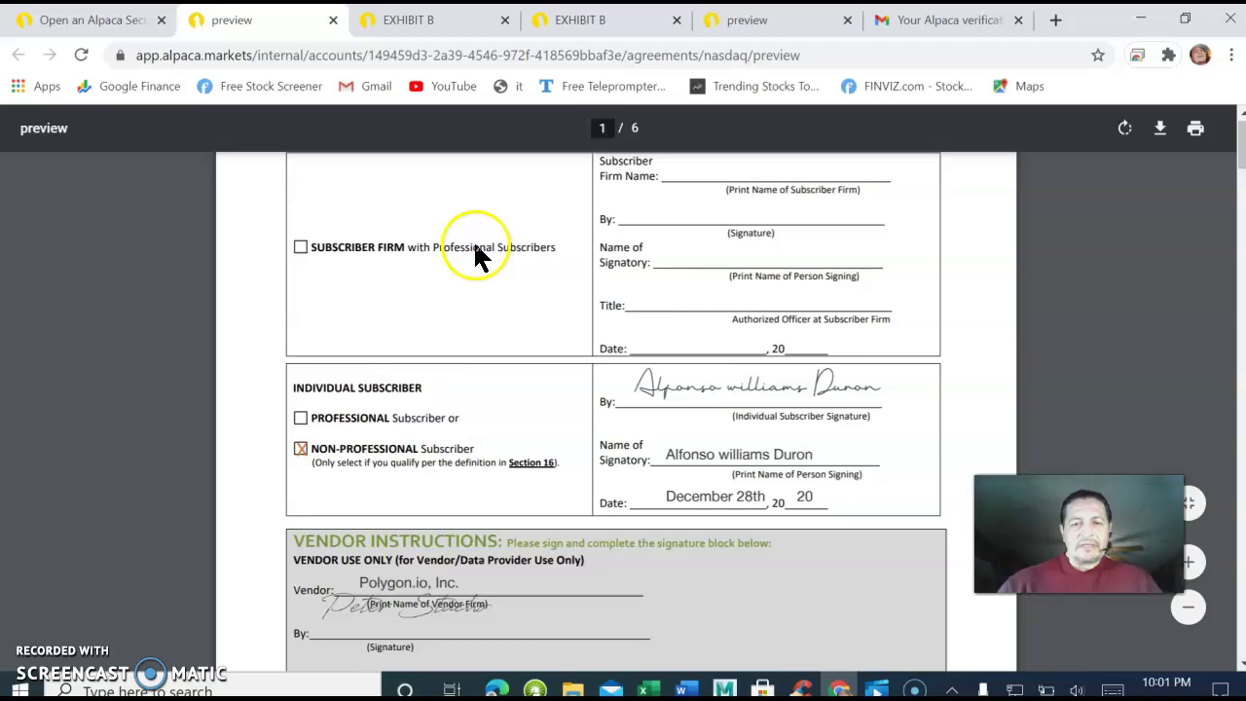
scroll(473, 240, "up", 3)
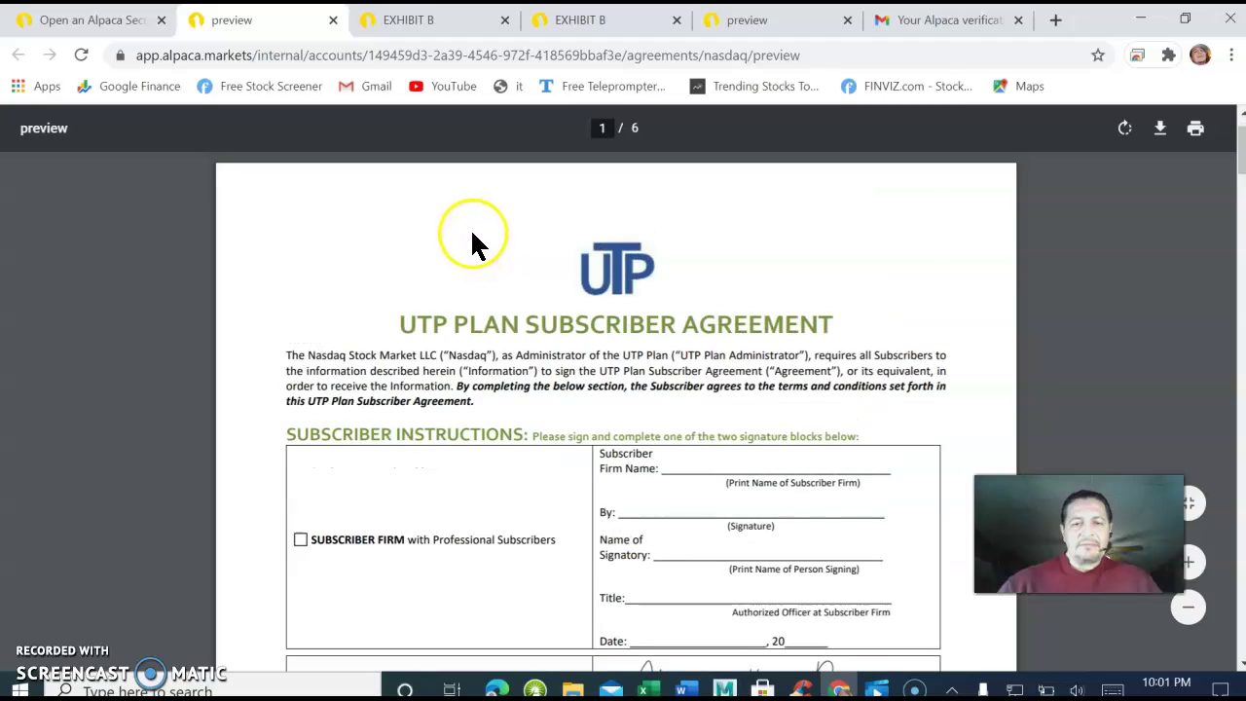
scroll(471, 233, "down", 10)
scroll(426, 200, "down", 15)
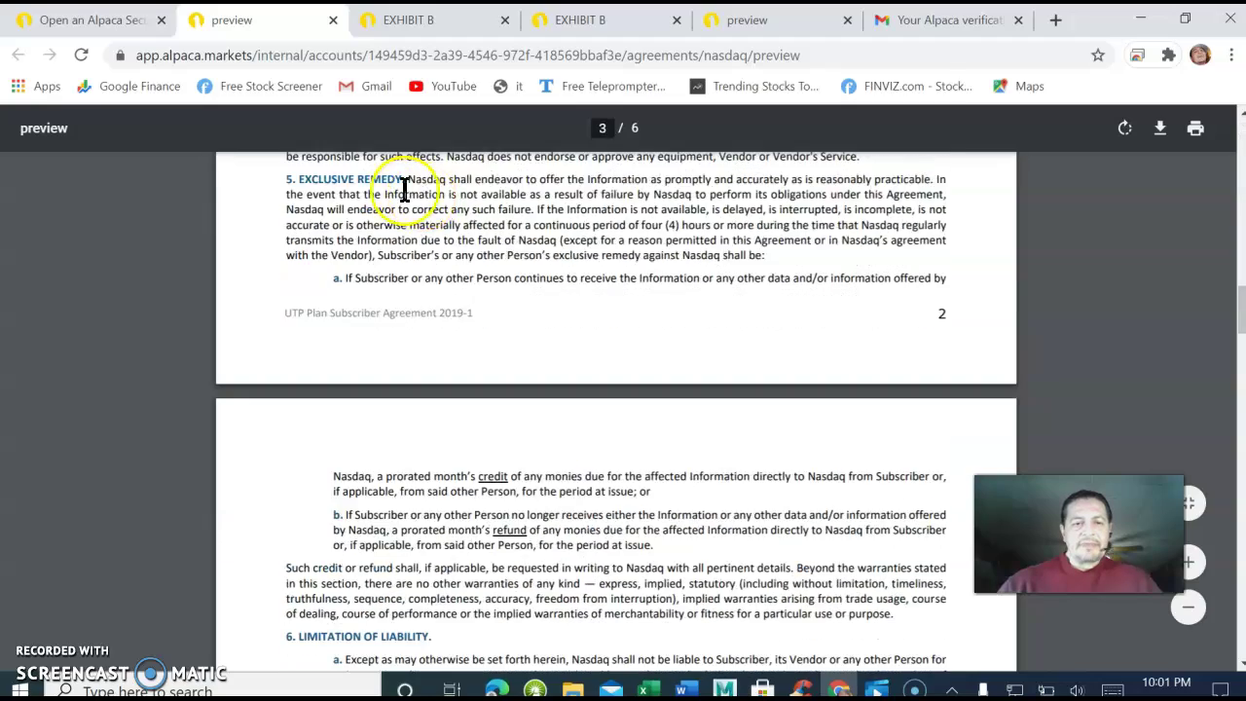
left_click(101, 23)
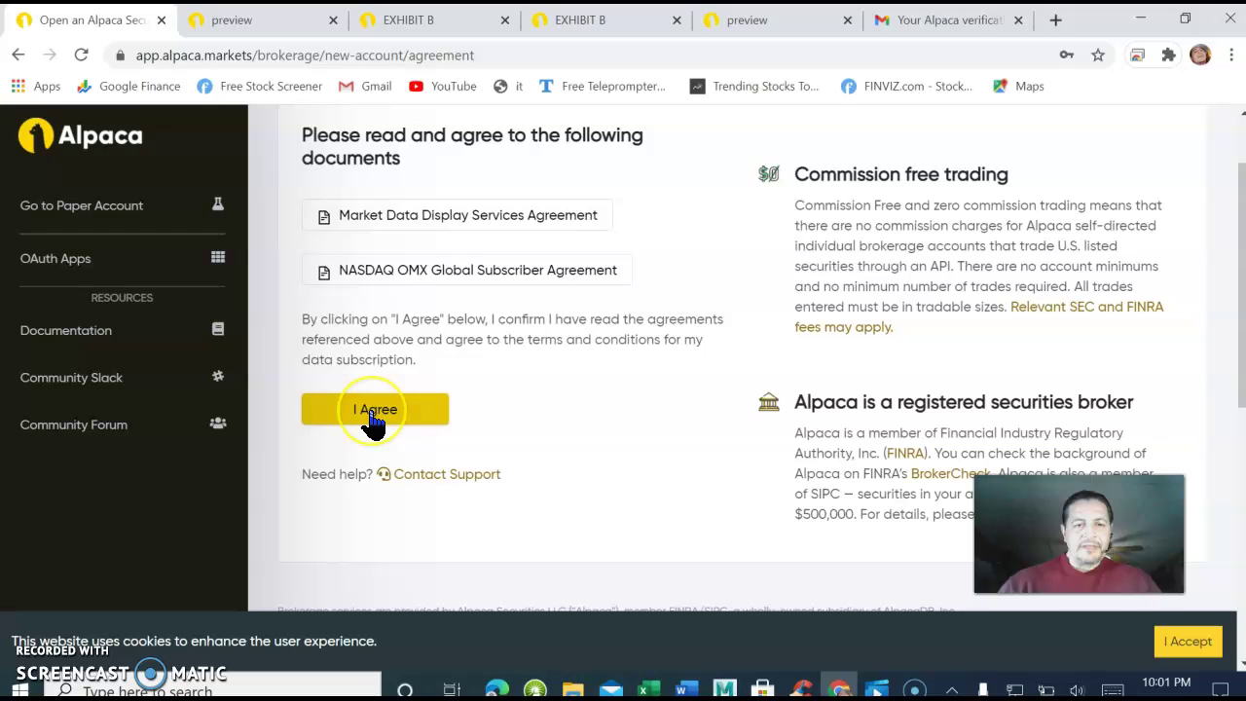
Choose I Agree to accept the market data subscription agreements.
left_click(408, 402)
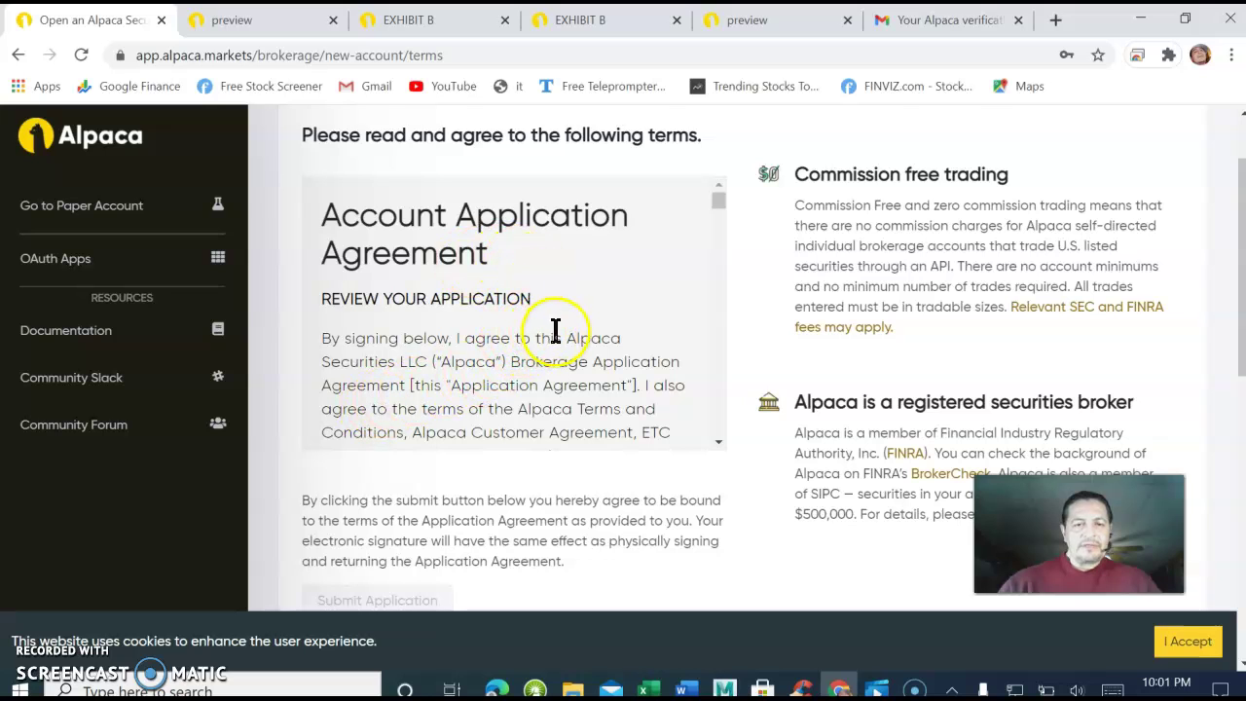
Scroll the Account Application Agreement to its end and choose Submit Application.
scroll(537, 355, "down", 1)
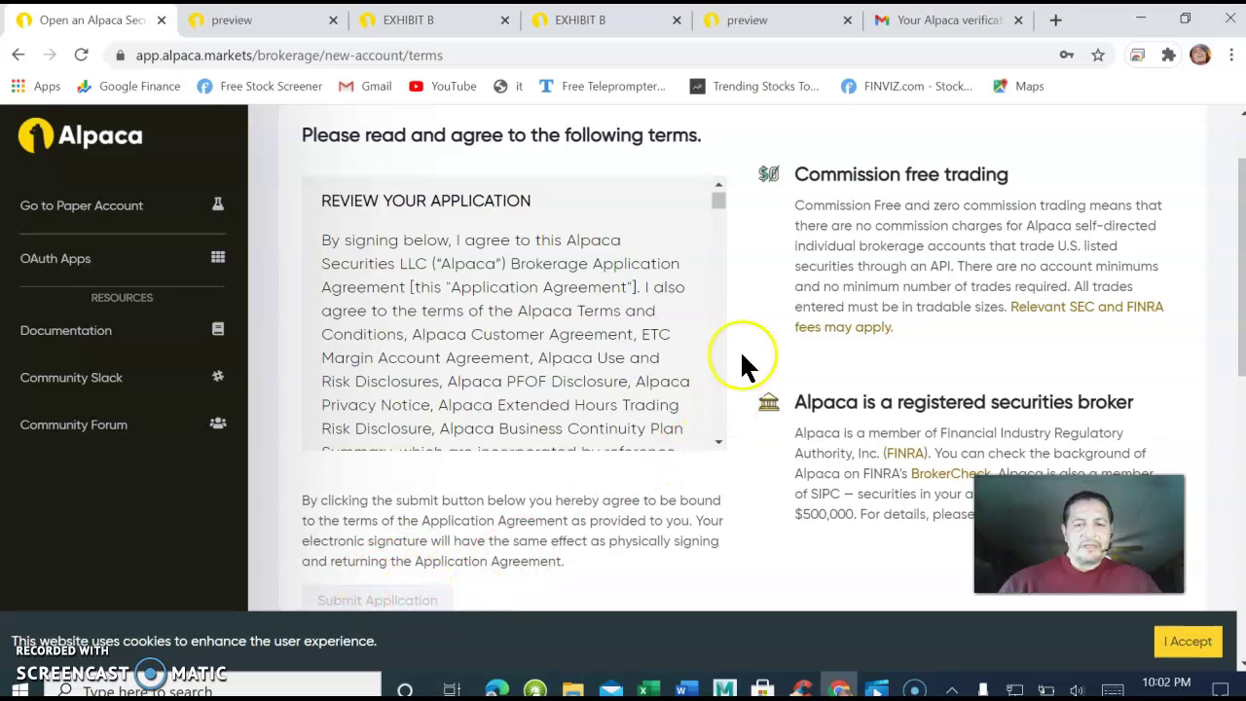
left_click_drag(713, 201, 712, 324)
left_click_drag(714, 367, 710, 456)
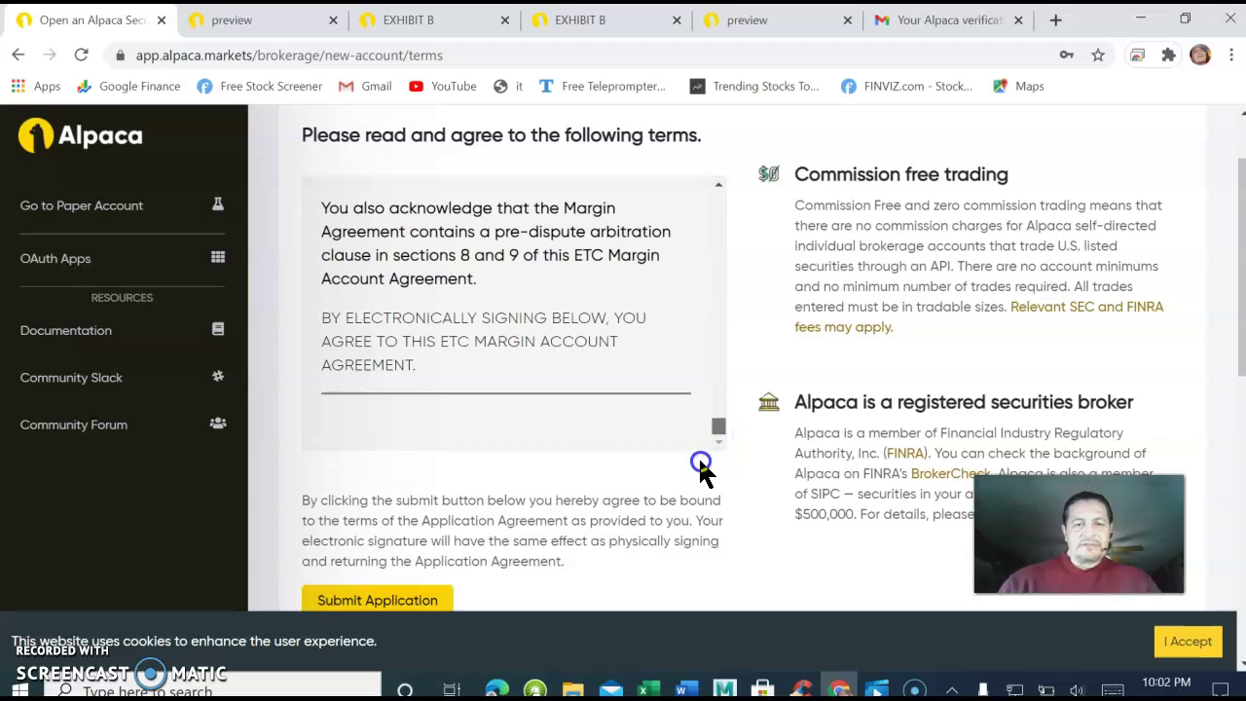
scroll(698, 455, "down", 2)
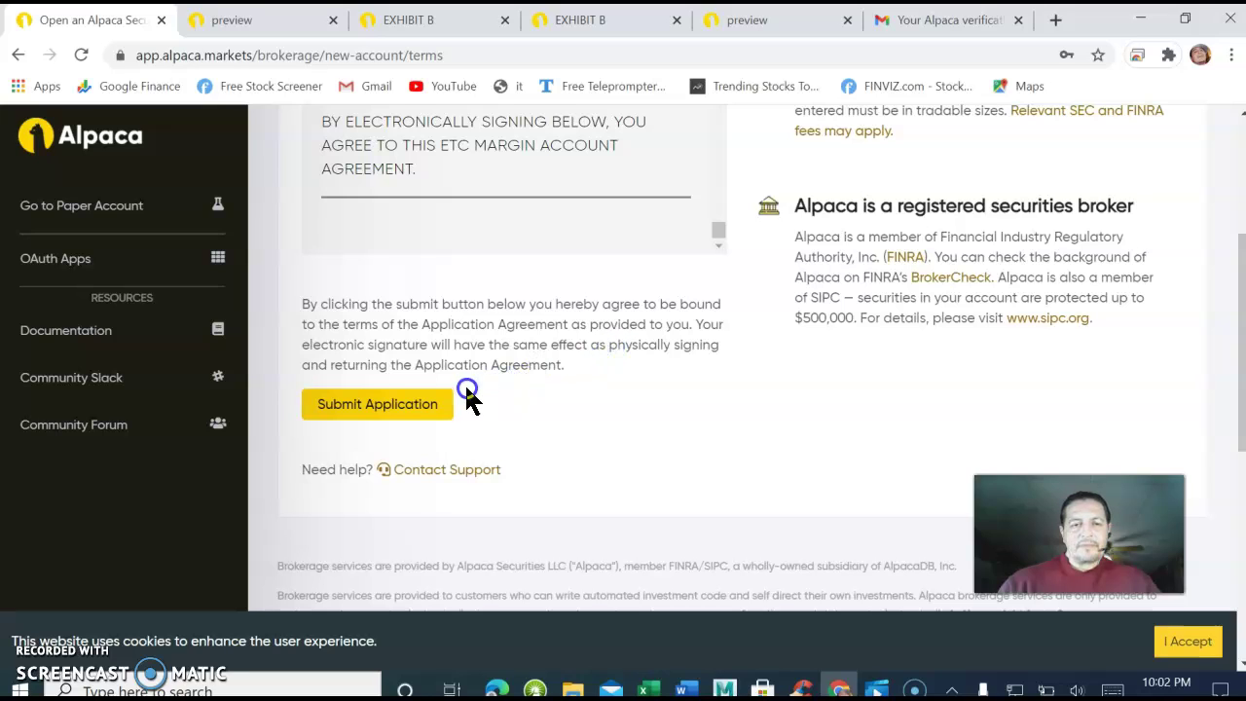
left_click(400, 409)
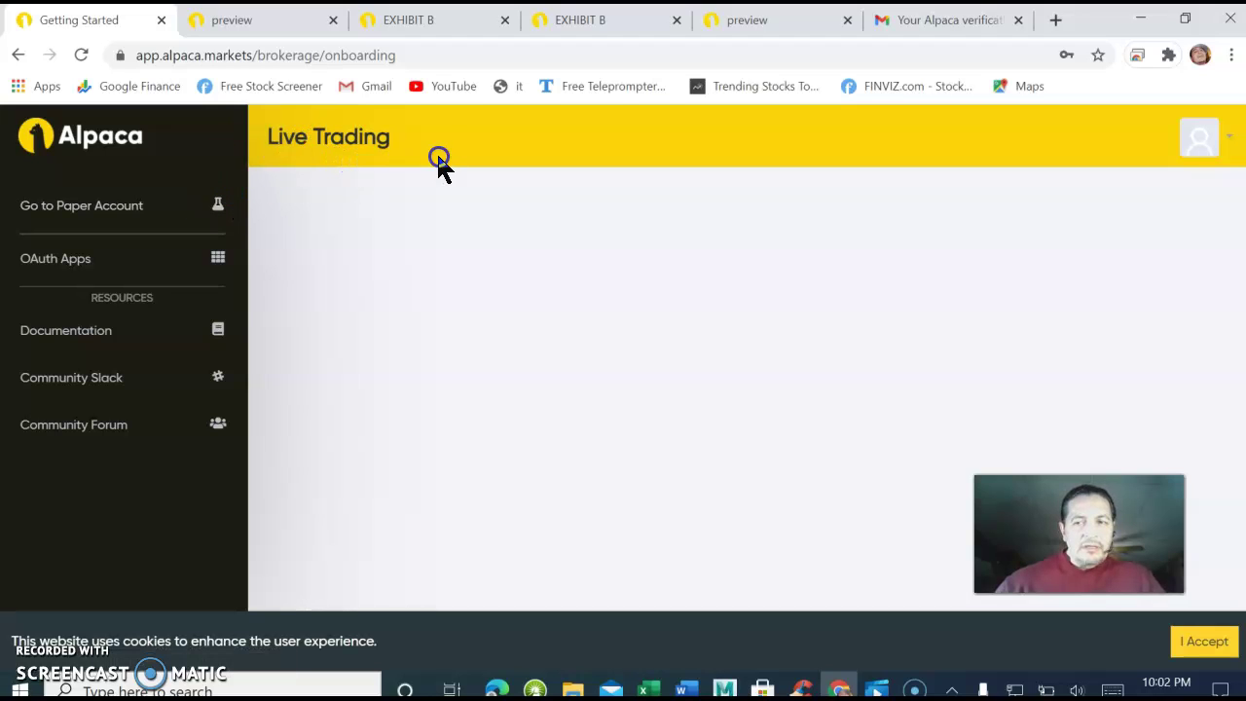
Switch to the Paper Trading overview showing $100,000.00 equity and scroll through it.
left_click(222, 204)
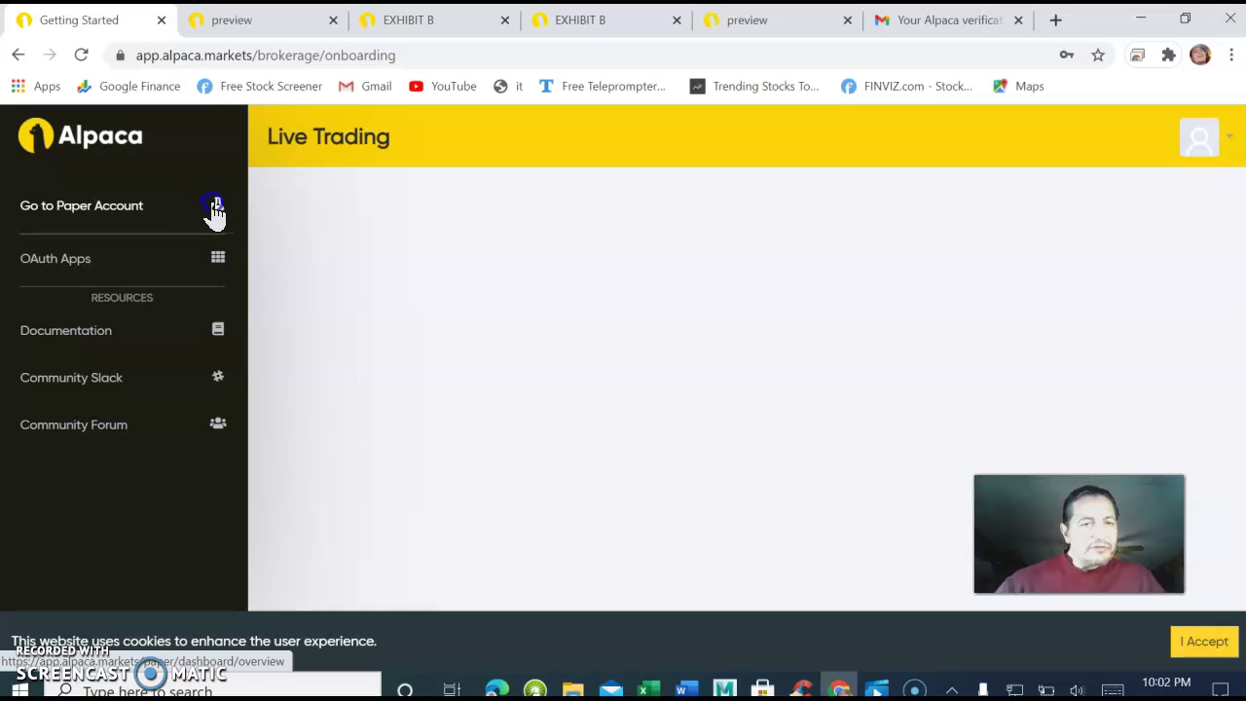
left_click(218, 205)
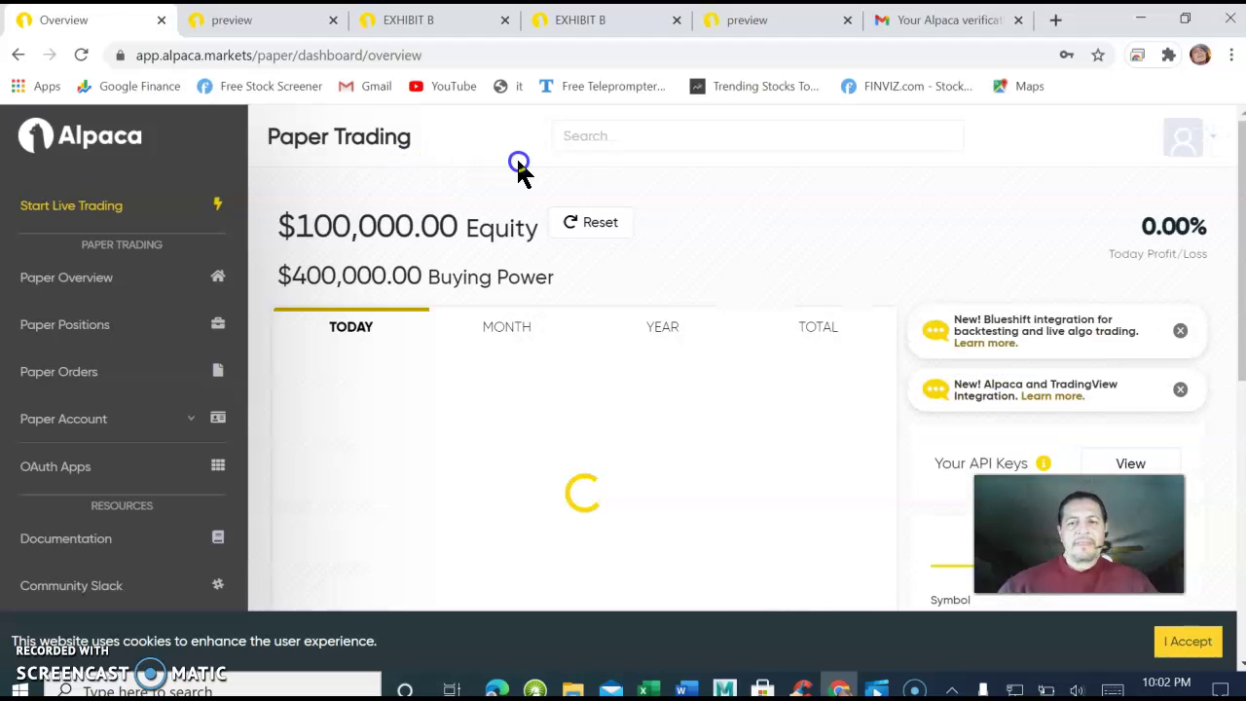
left_click(220, 206)
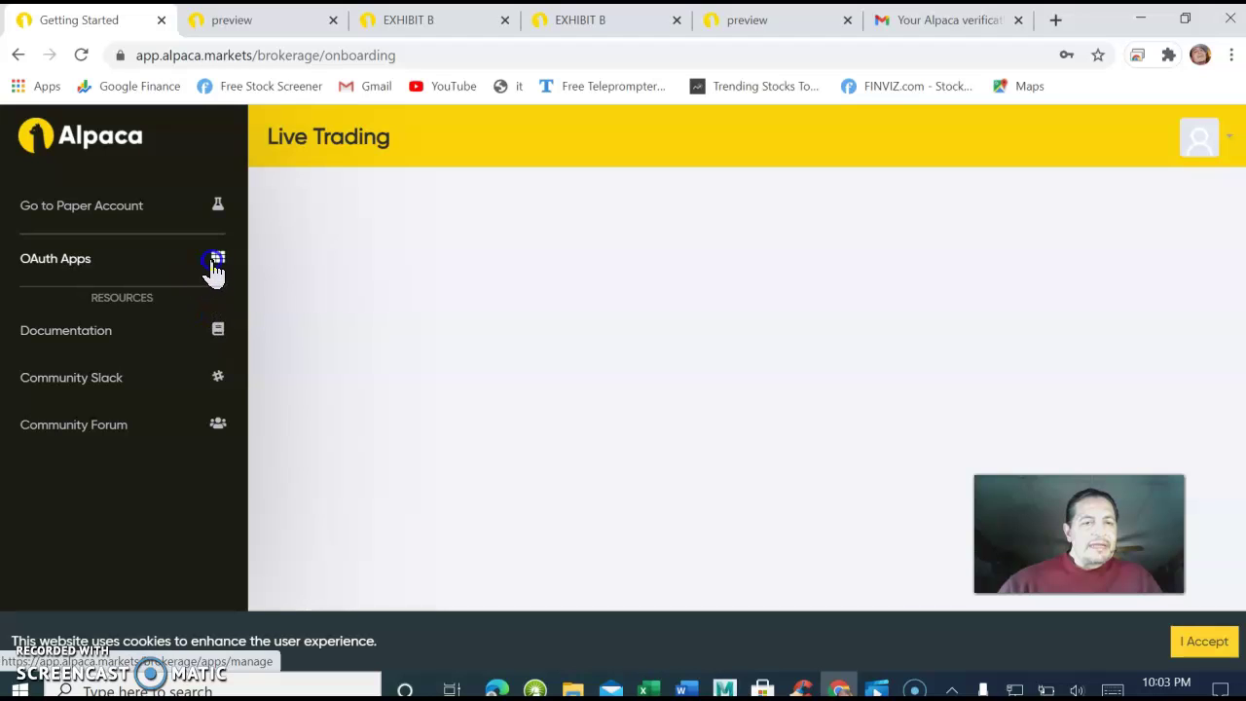
left_click(215, 212)
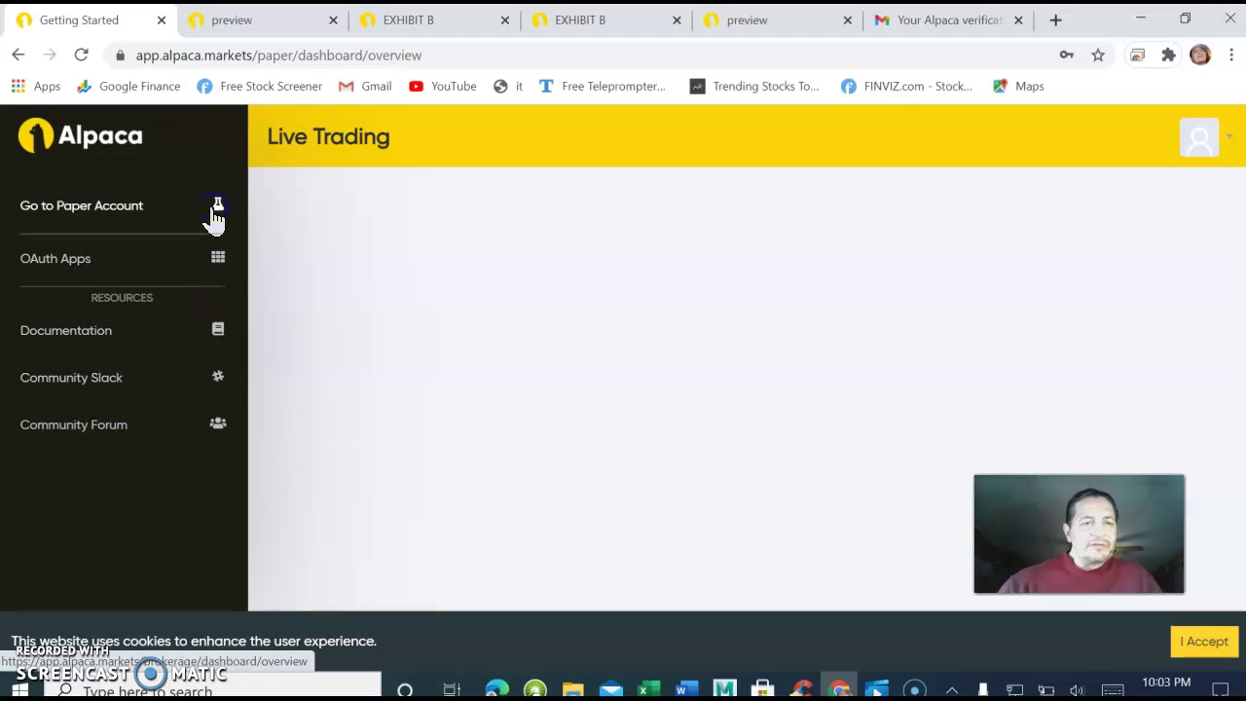
scroll(185, 361, "down", 1)
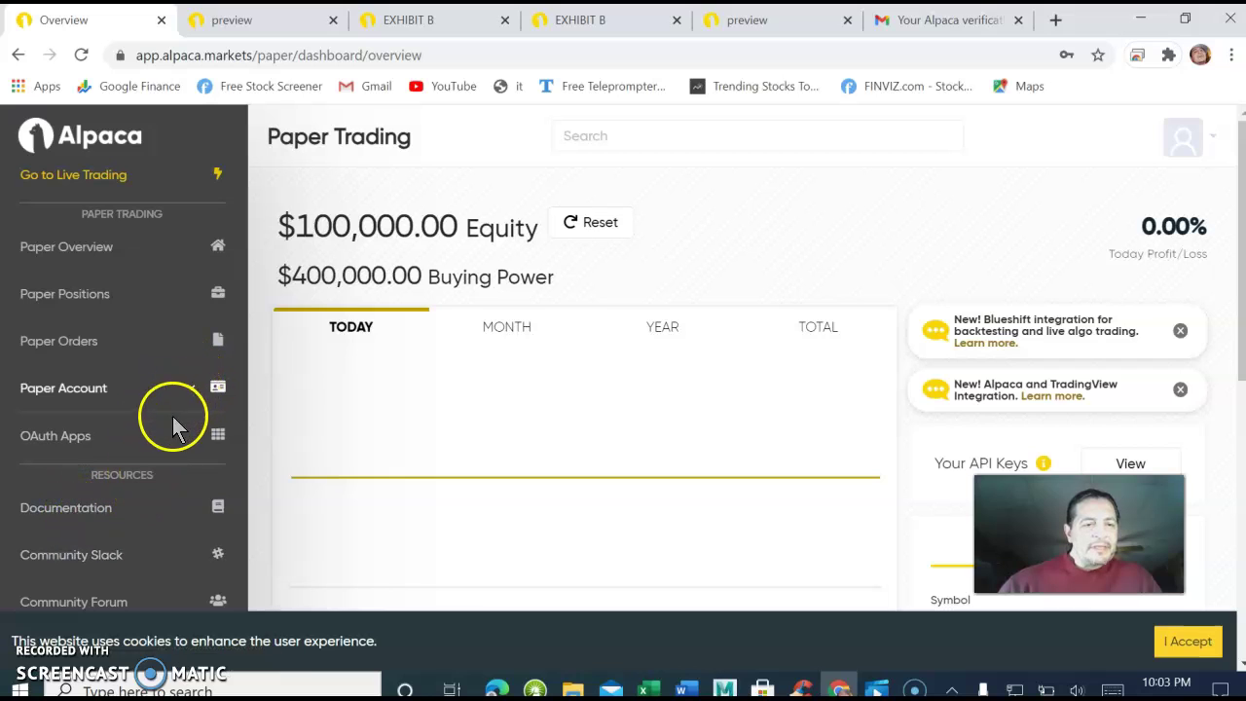
scroll(163, 468, "down", 1)
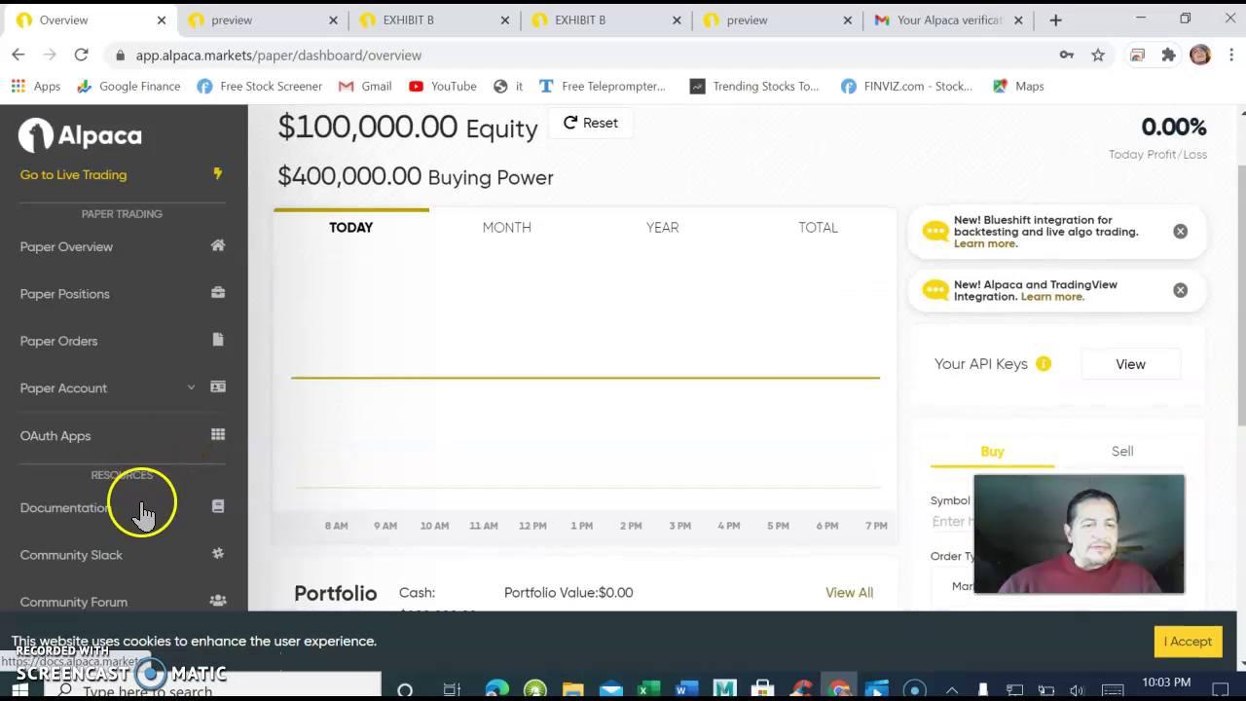
scroll(139, 511, "down", 2)
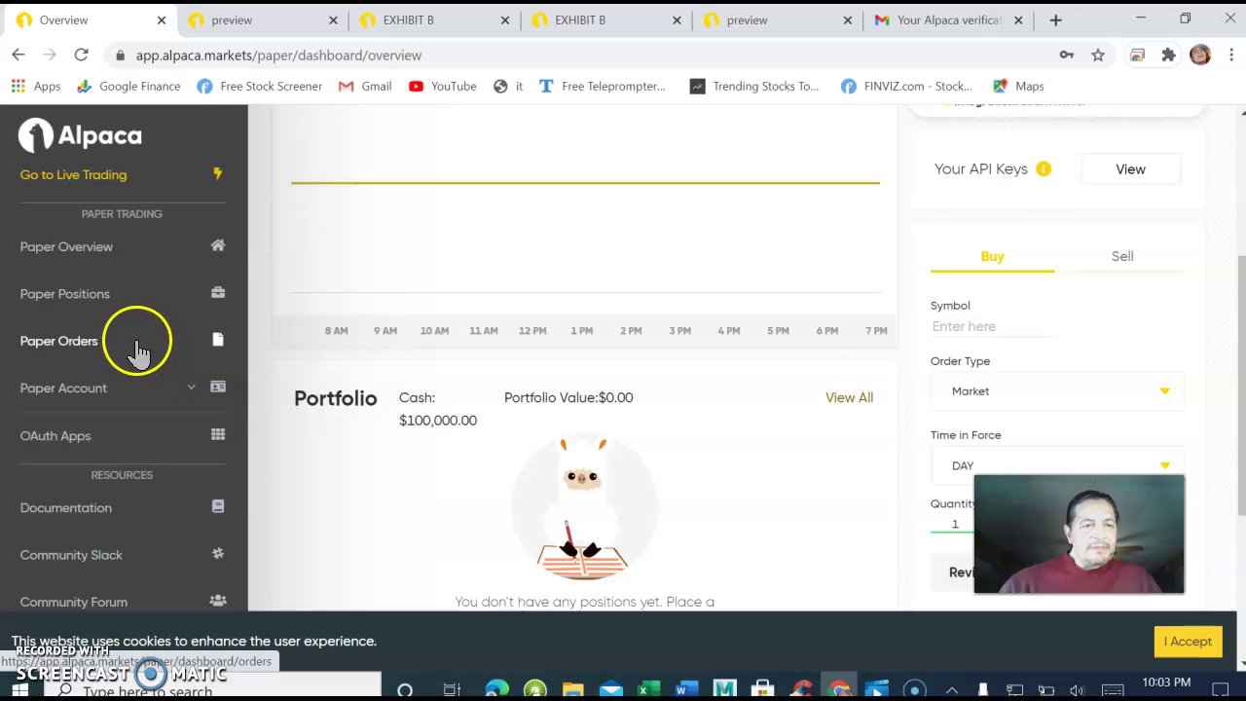
Expand Paper Account in the sidebar to reveal Activities, Balances and Configuration.
left_click(136, 417)
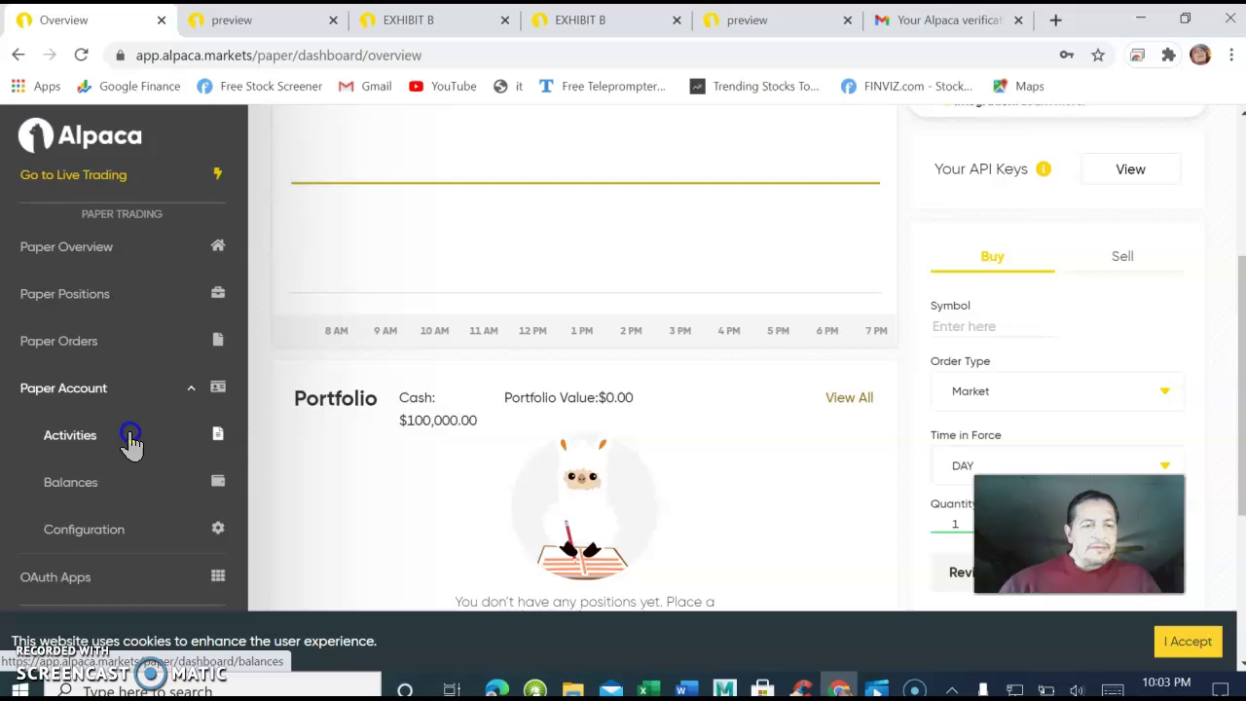
scroll(131, 443, "down", 1)
scroll(139, 356, "up", 3)
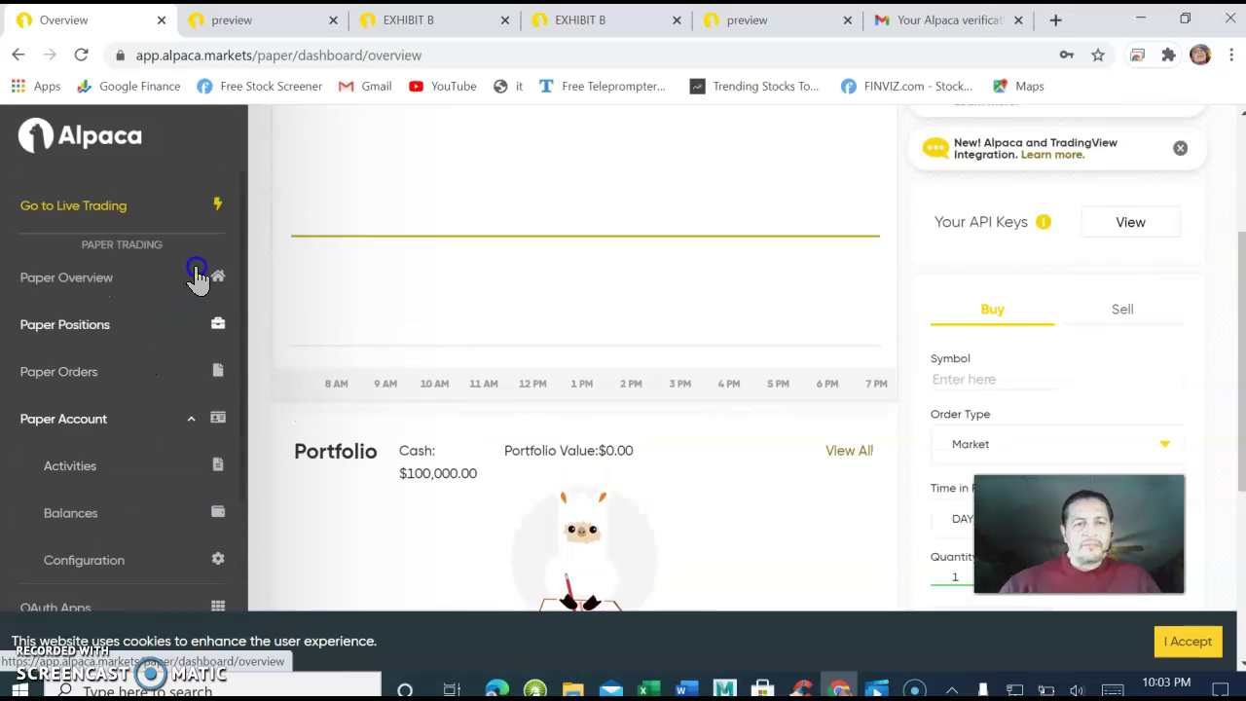
scroll(200, 263, "up", 2)
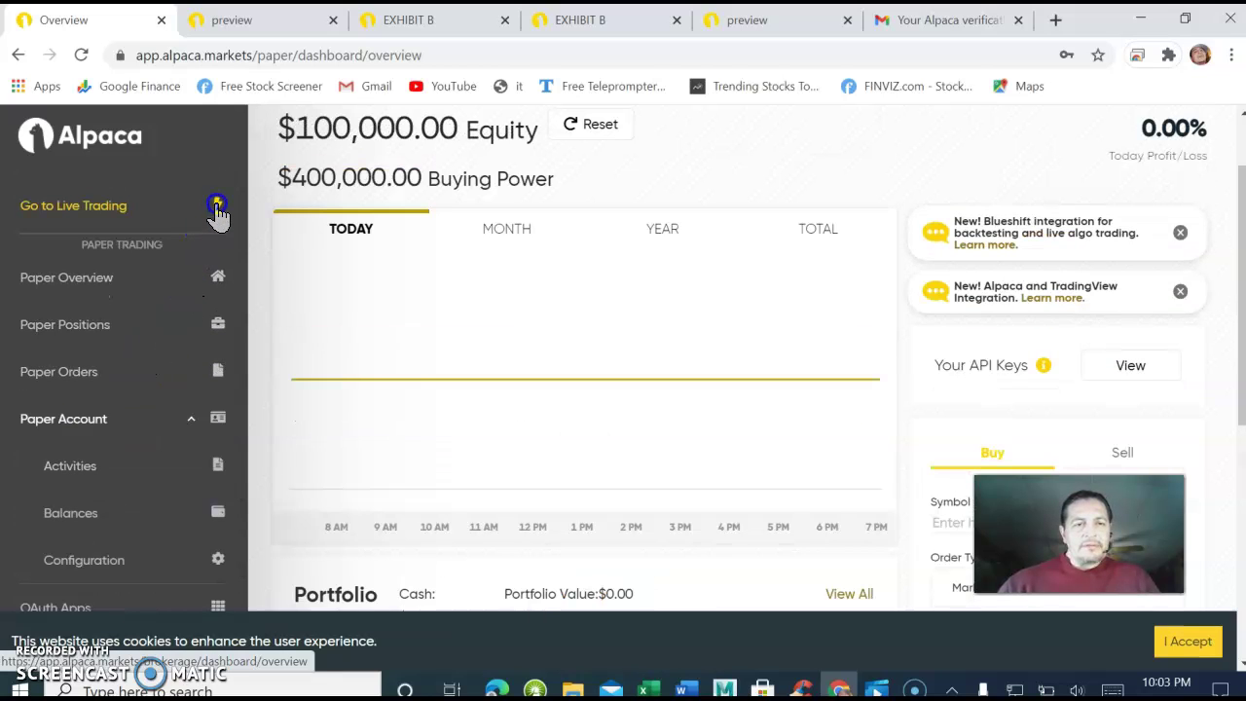
Switch back to the Live Trading dashboard and scroll down to the Buy/Sell order panel.
left_click(217, 206)
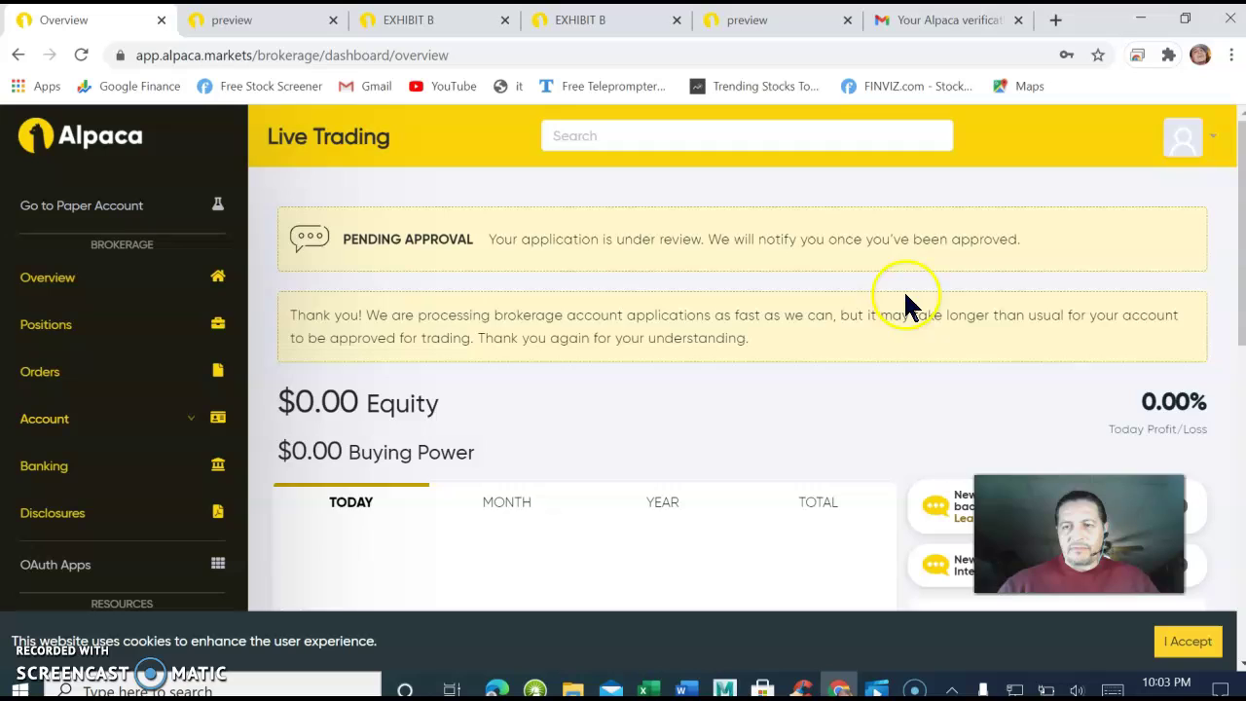
scroll(905, 301, "down", 3)
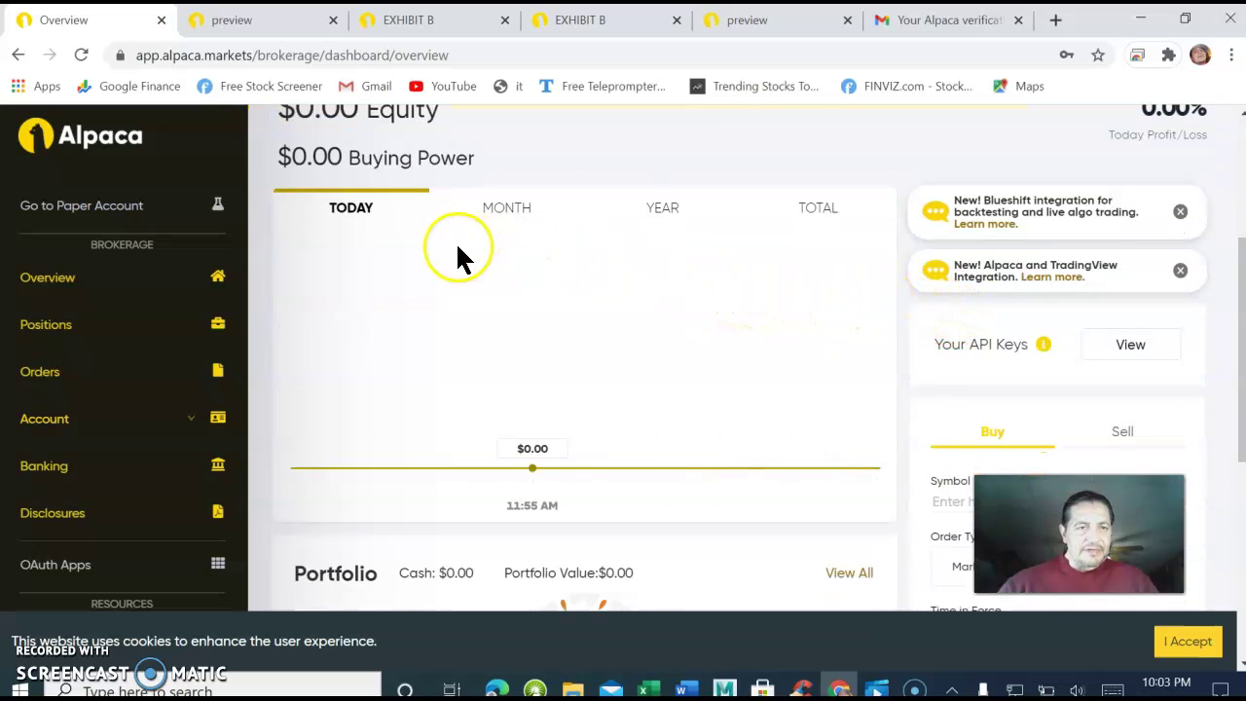
scroll(542, 259, "down", 2)
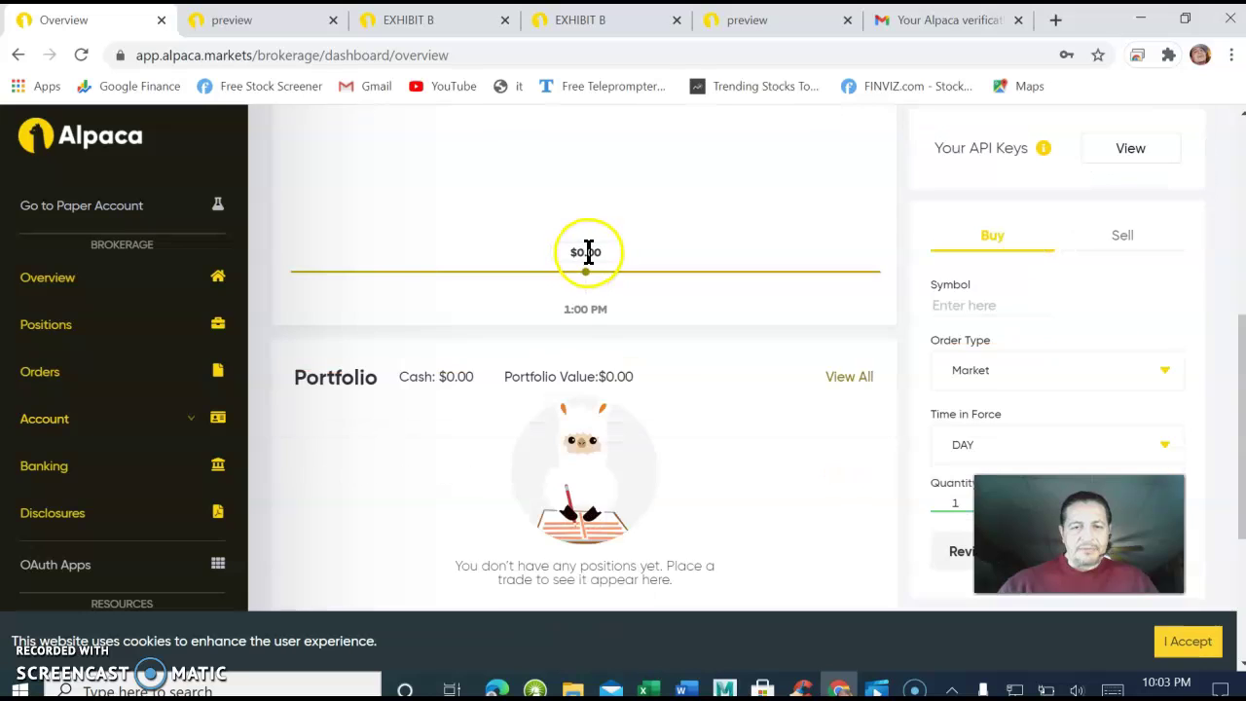
scroll(584, 253, "down", 1)
scroll(662, 246, "up", 3)
scroll(711, 245, "down", 2)
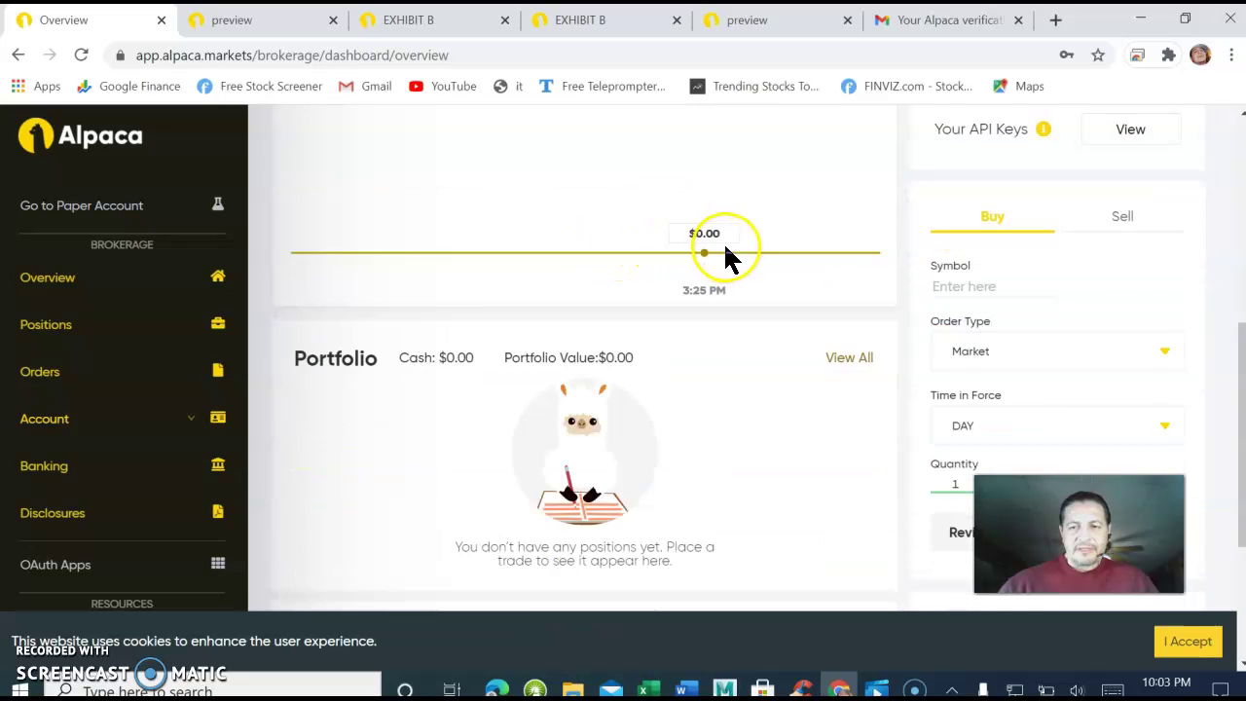
scroll(750, 248, "down", 1)
scroll(837, 244, "up", 1)
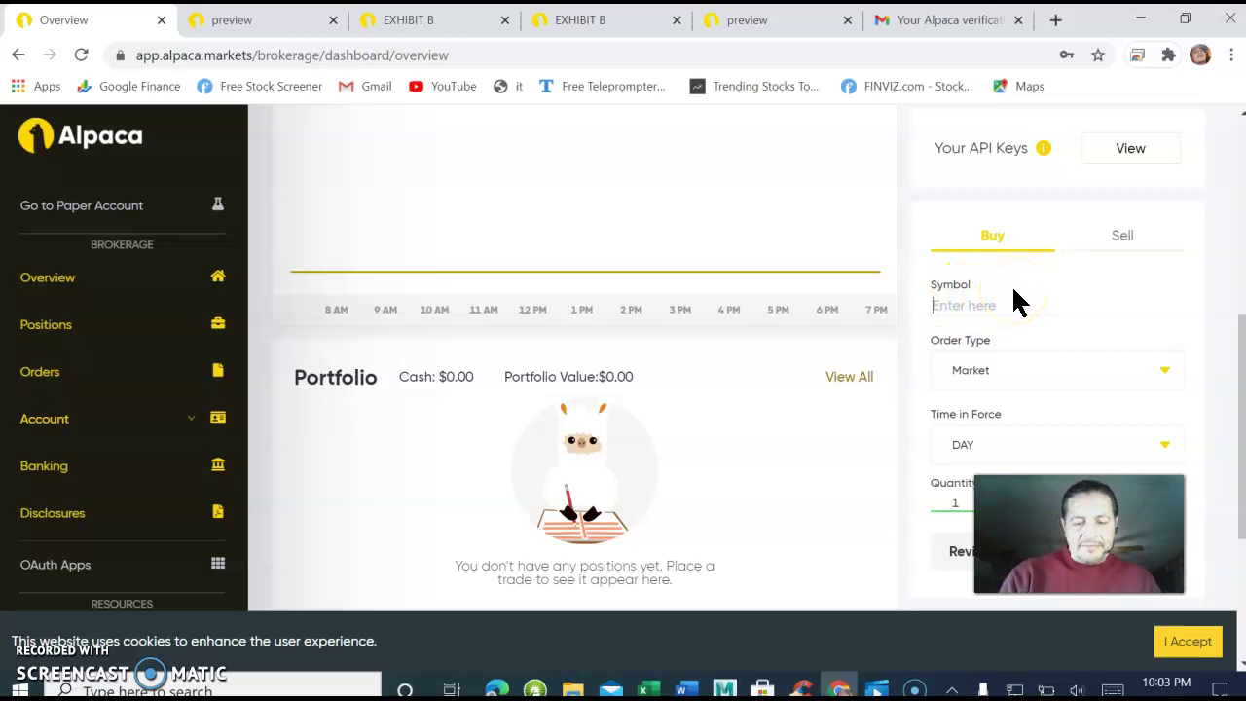
Enter a live market buy for NIO with a quantity of 100 shares.
type("NIO")
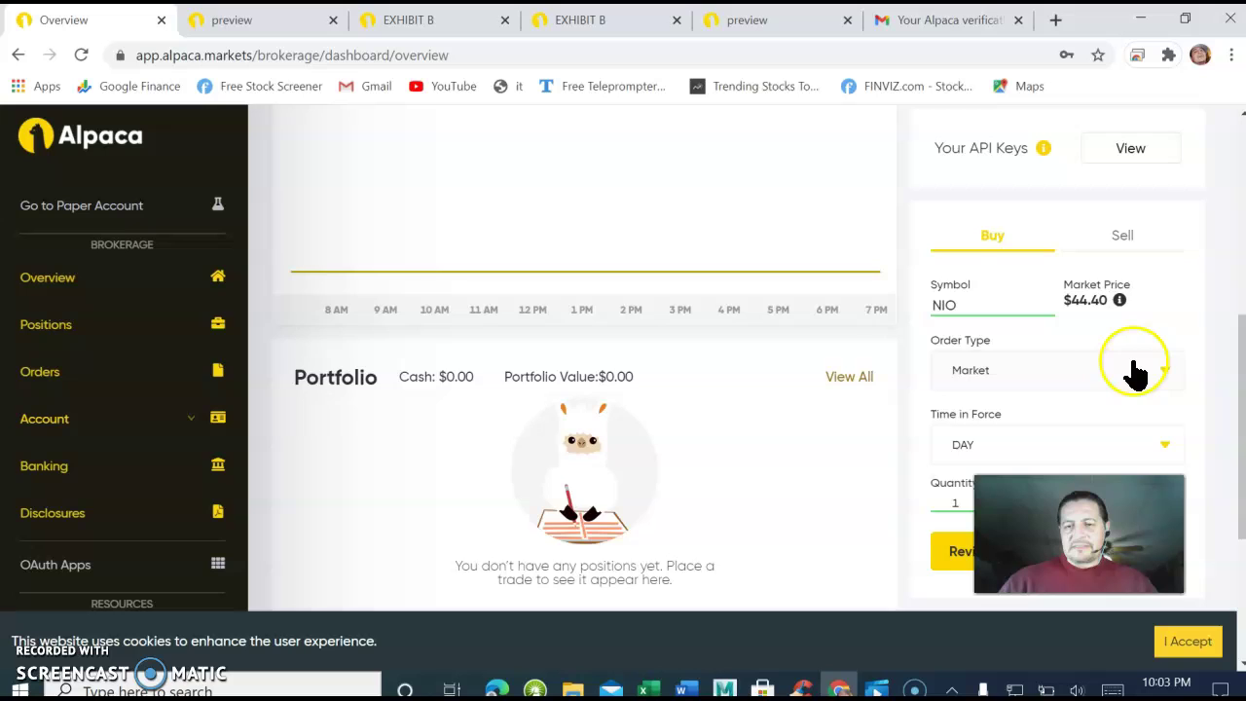
scroll(1144, 355, "down", 2)
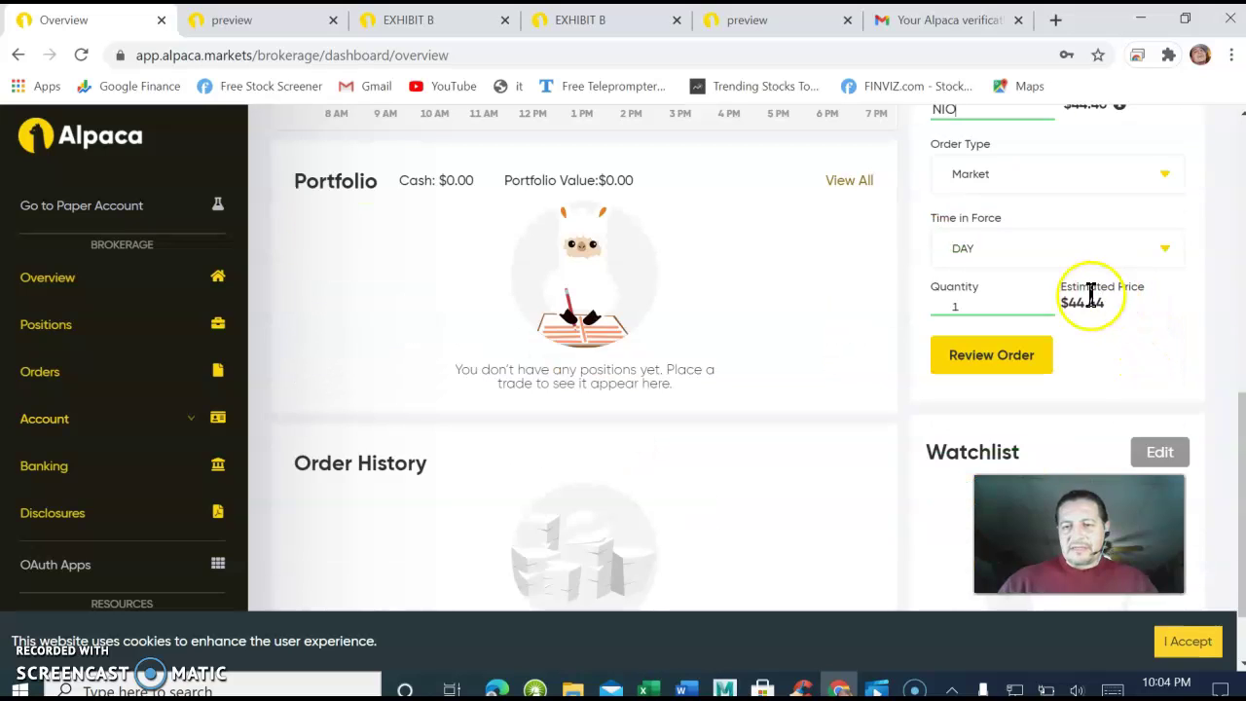
left_click(971, 306)
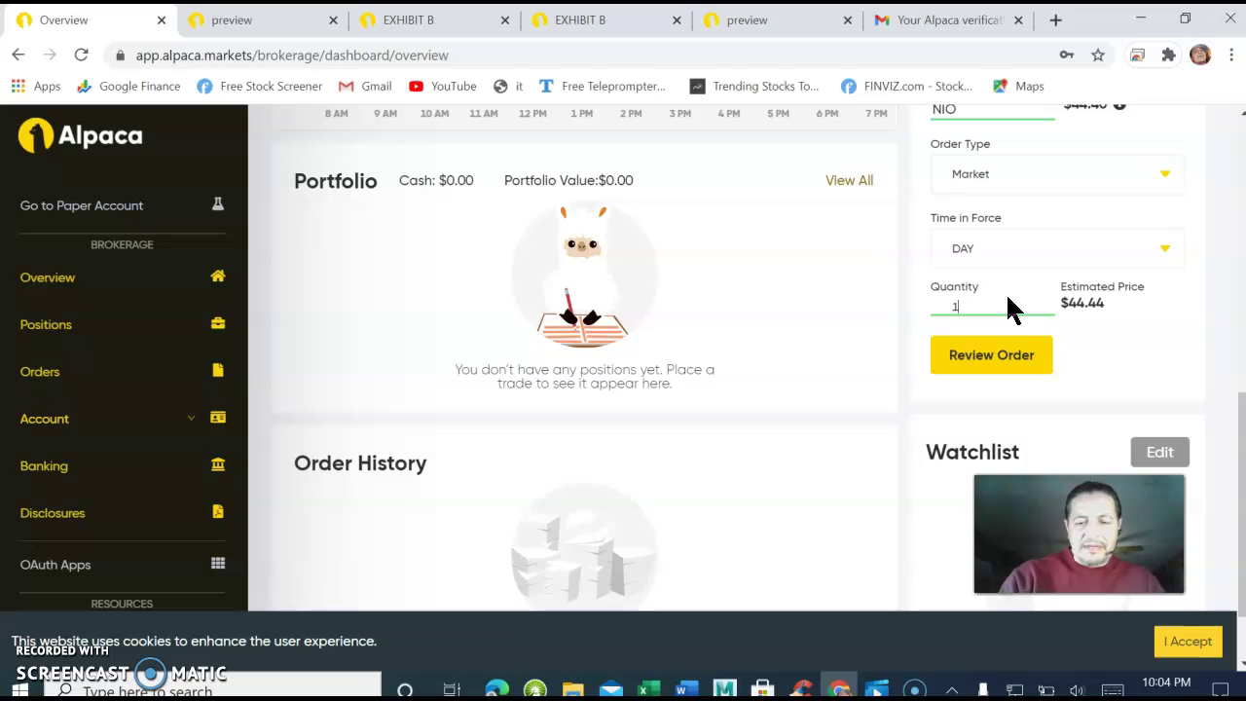
Bring up the NIO order confirmation without placing it, then return to the pending-approval notice.
left_click(988, 358)
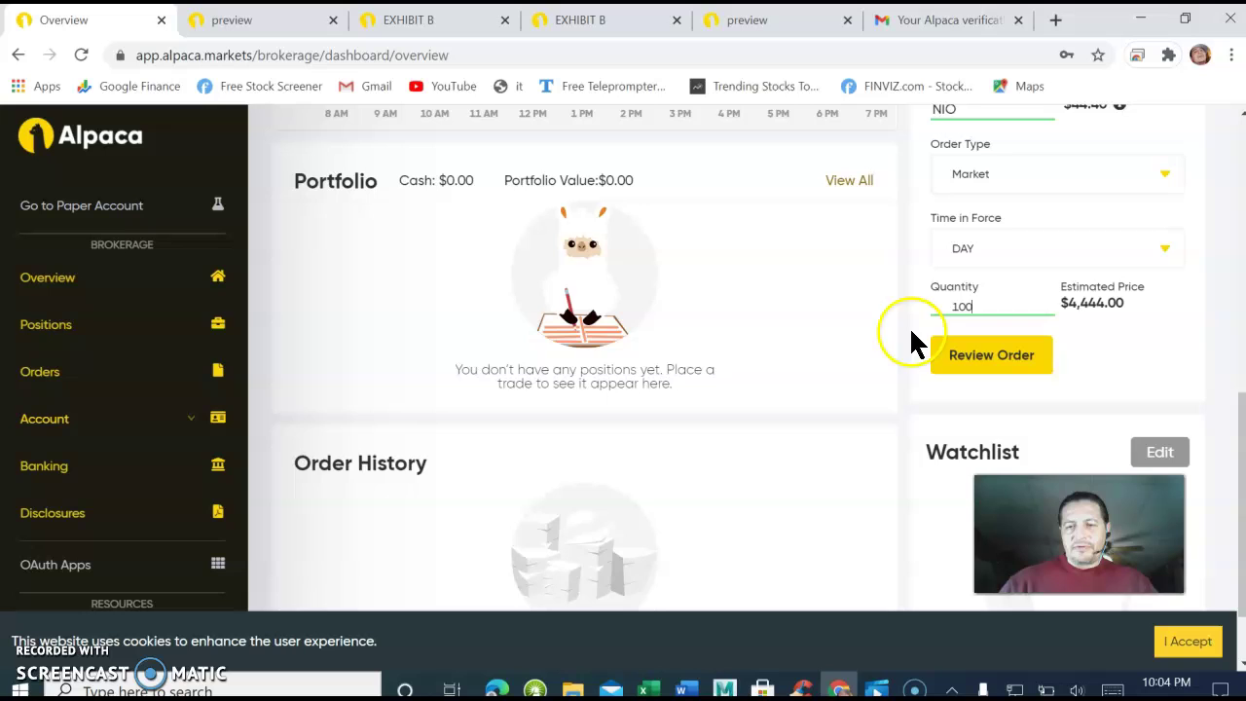
scroll(623, 268, "up", 1)
scroll(827, 321, "down", 2)
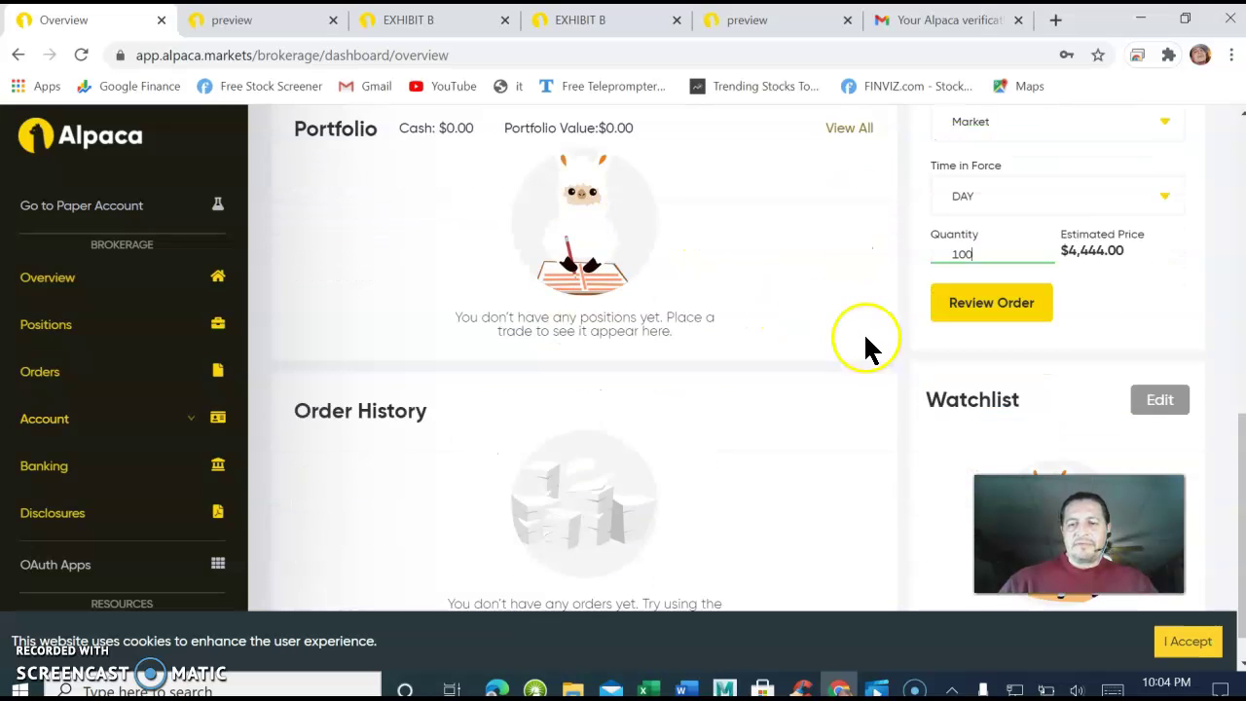
left_click(968, 261)
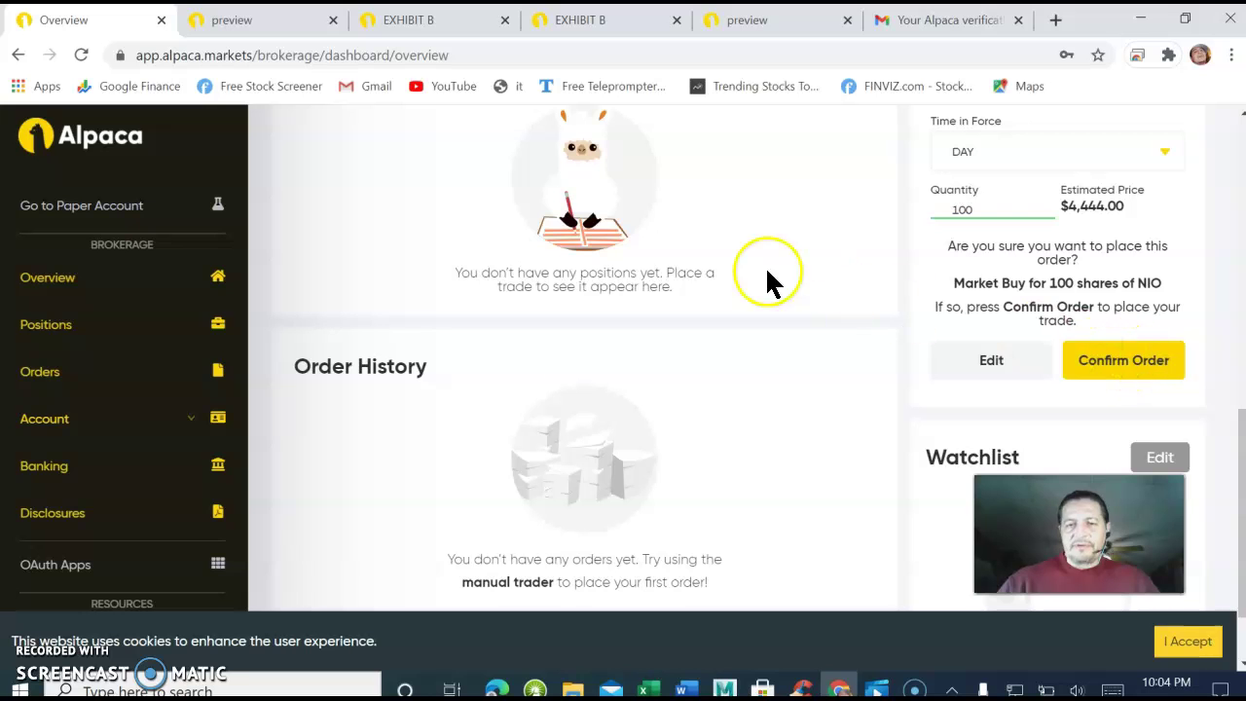
scroll(707, 248, "up", 4)
scroll(657, 259, "up", 4)
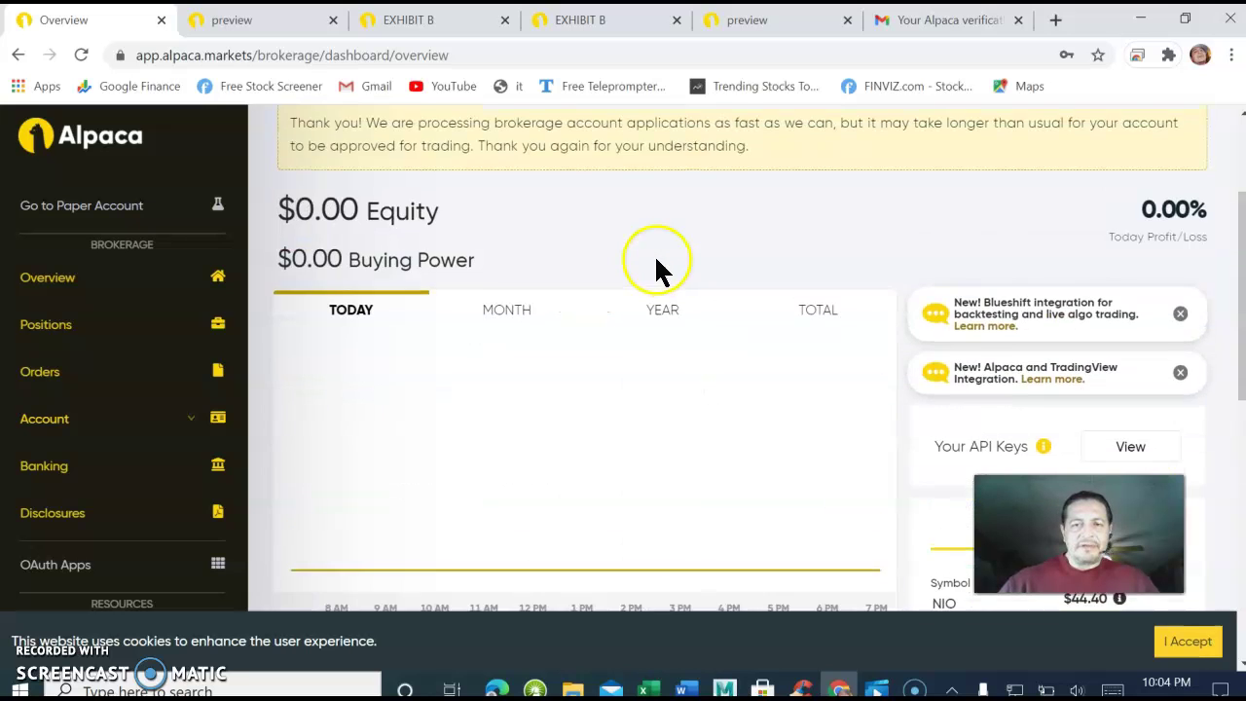
scroll(685, 273, "down", 2)
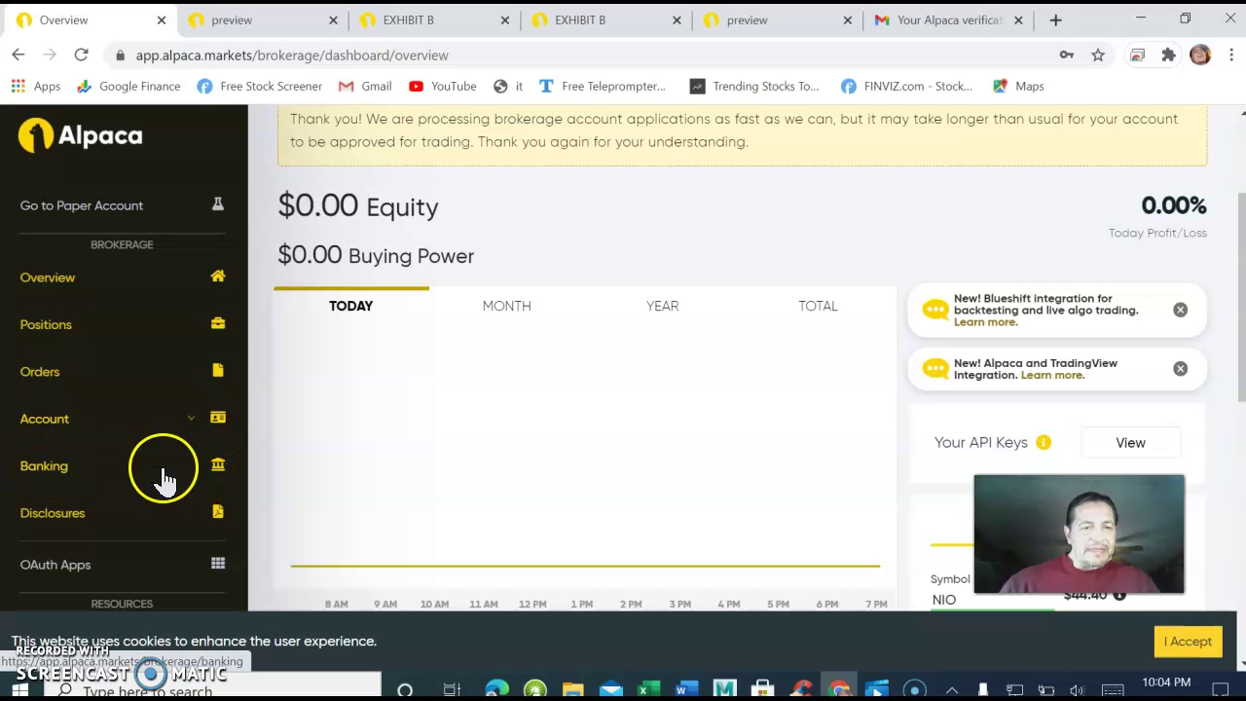
Open the live Banking page and attempt to link a bank account.
left_click(197, 475)
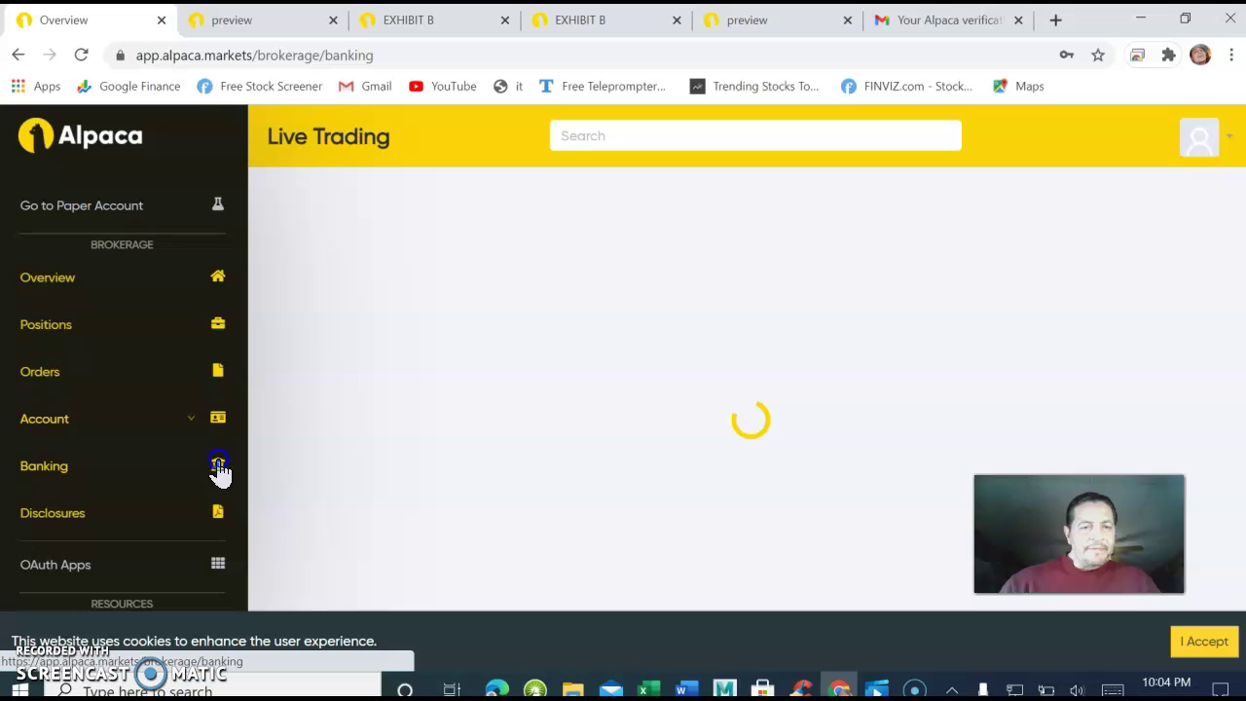
scroll(515, 335, "down", 3)
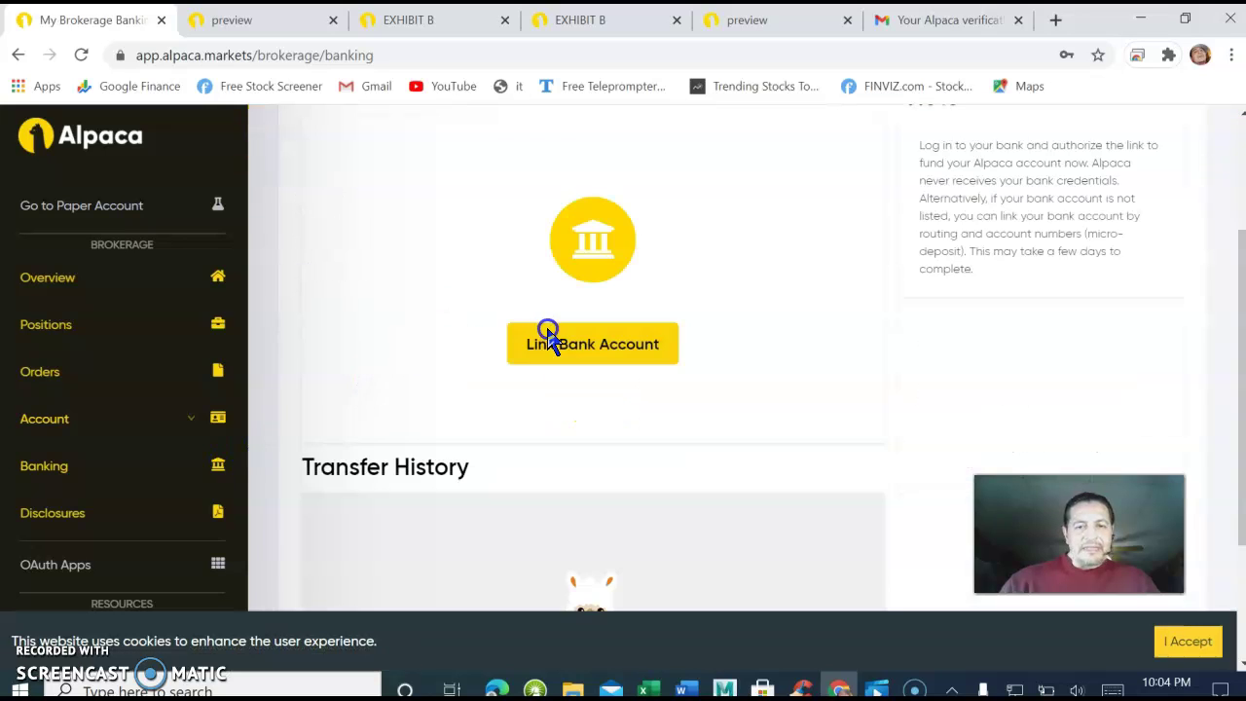
left_click(631, 241)
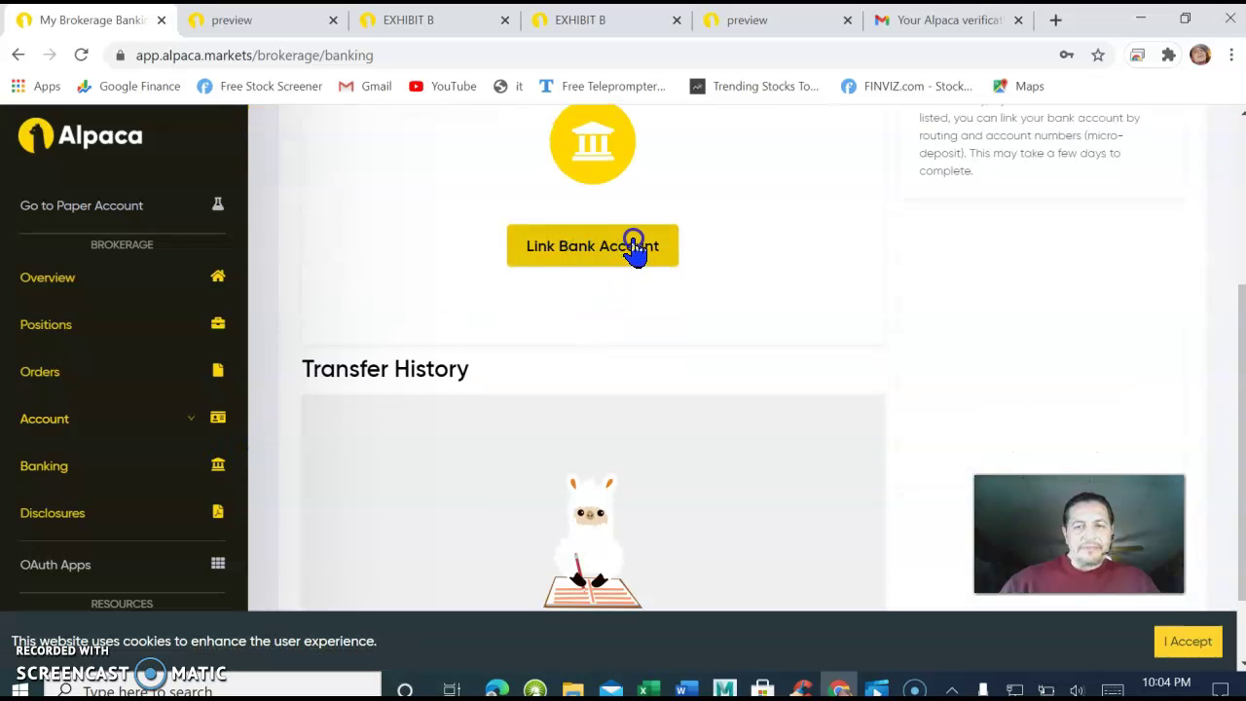
left_click(589, 245)
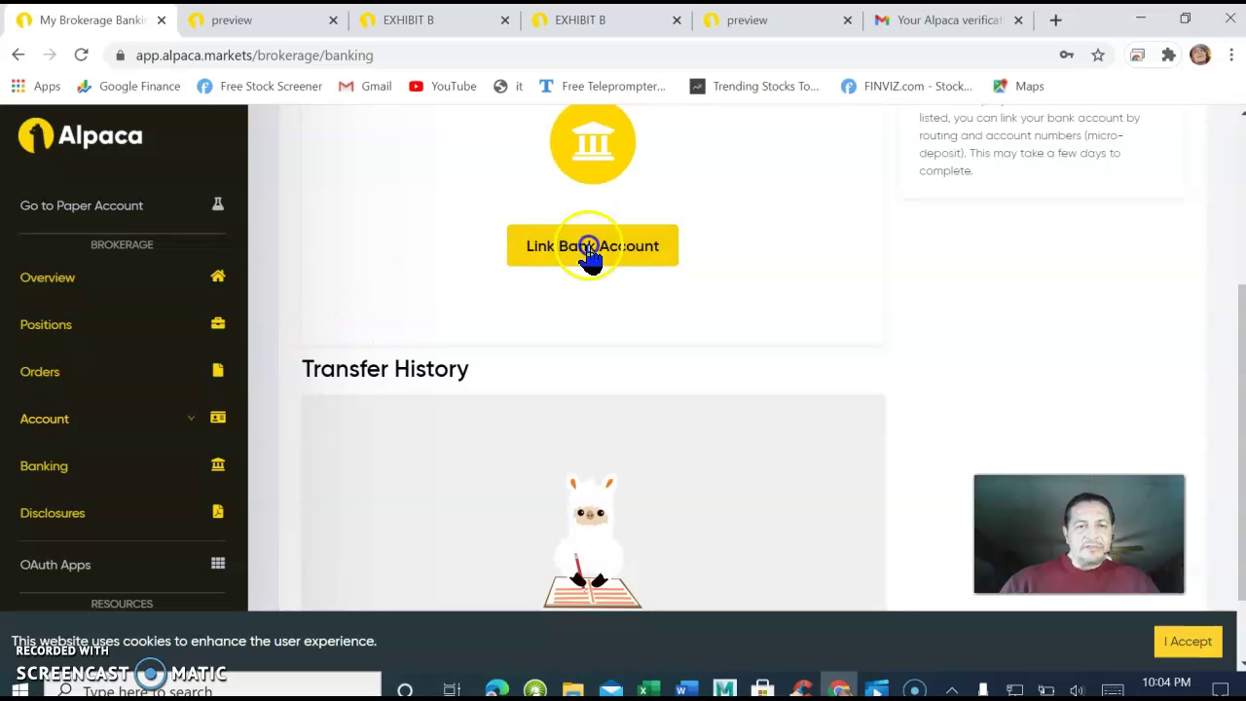
Switch to the Paper Trading account showing $100,000.00 equity.
left_click(337, 267)
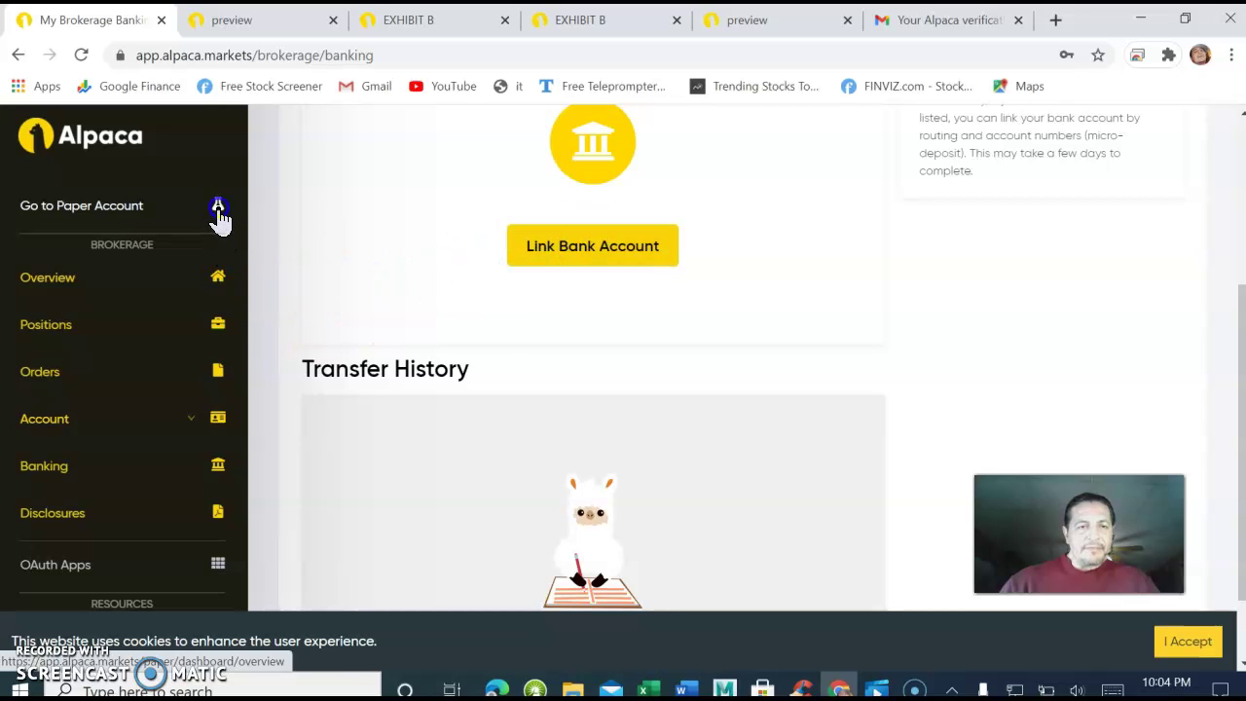
left_click(218, 208)
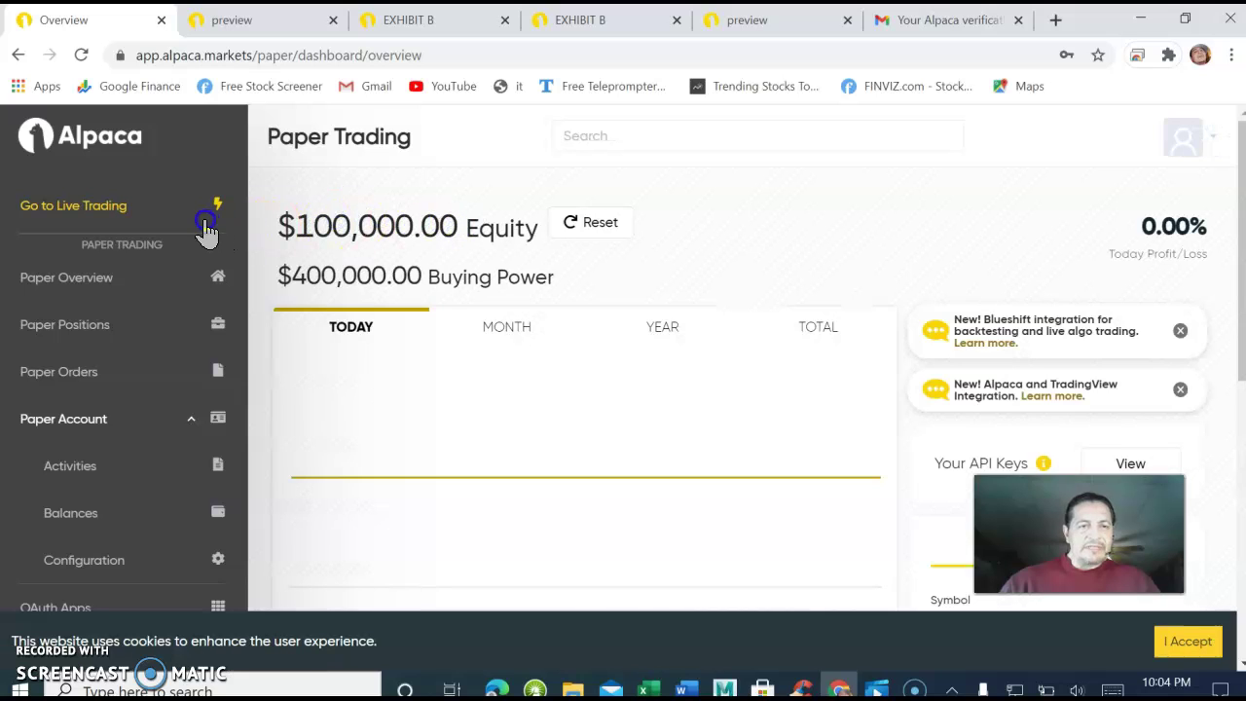
Fill the paper Buy panel with symbol NIO and quantity 100 as a market order.
left_click(624, 238)
scroll(756, 270, "down", 3)
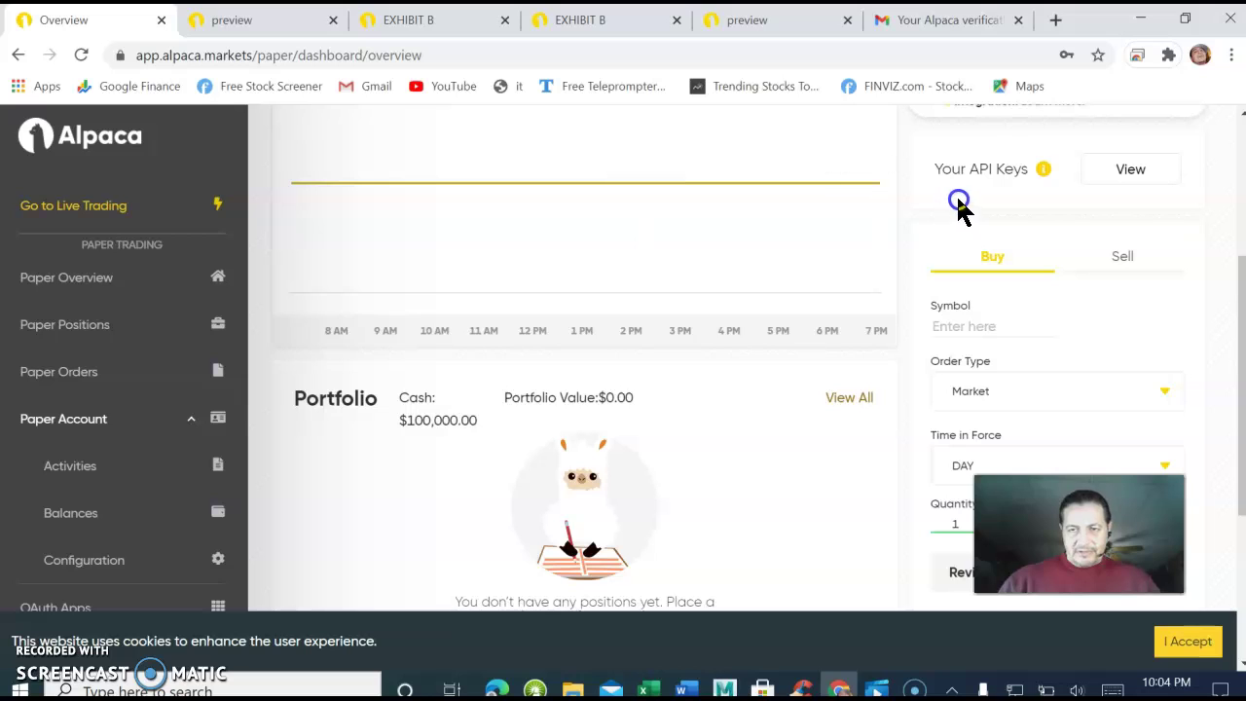
scroll(956, 285, "down", 1)
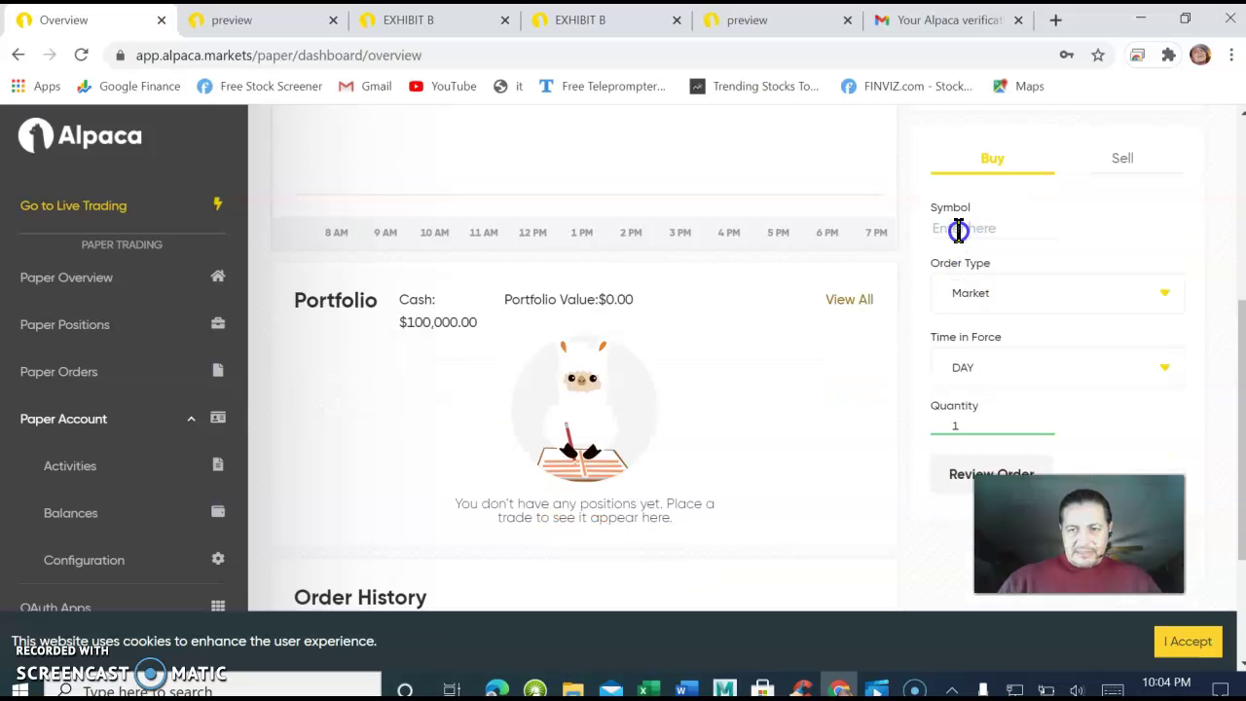
type("NIO")
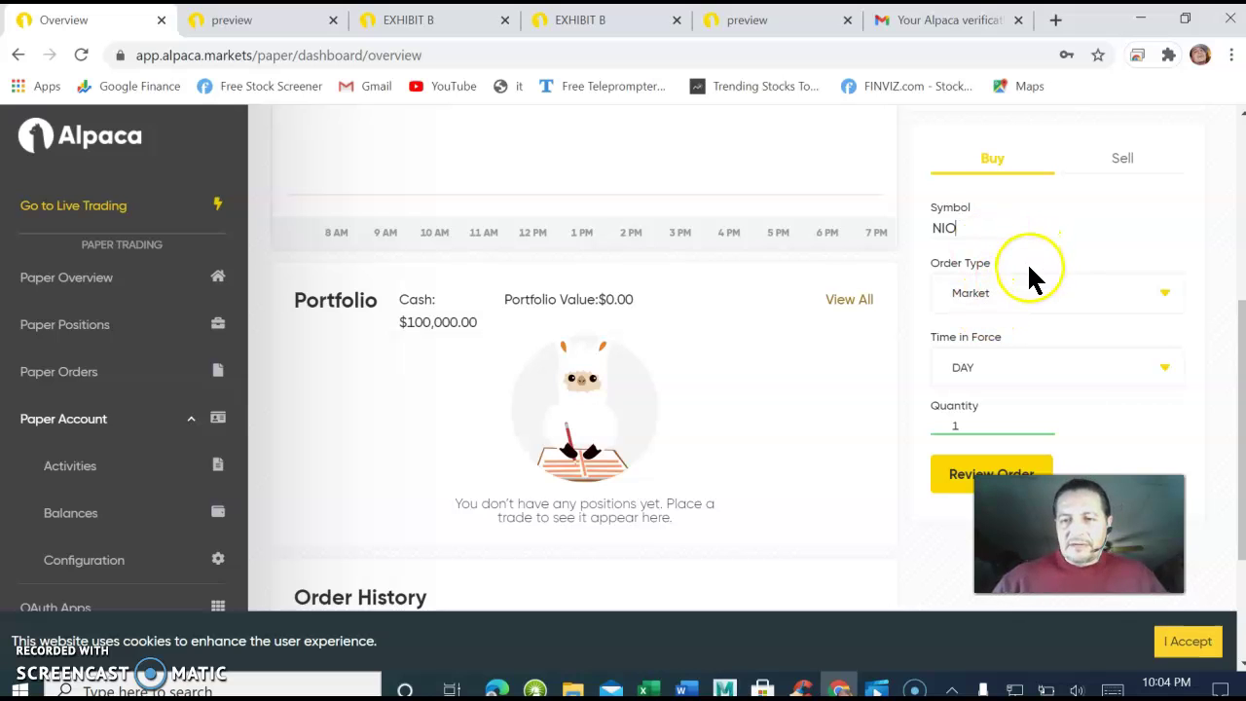
left_click(975, 424)
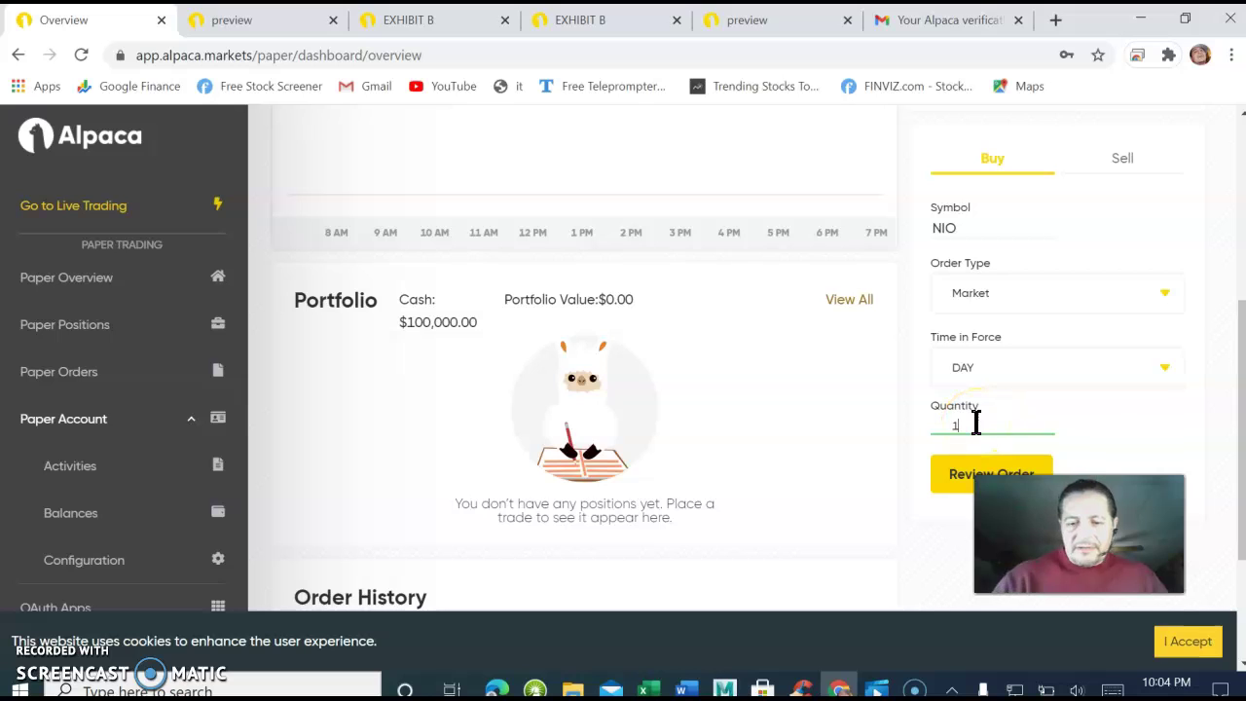
type("00")
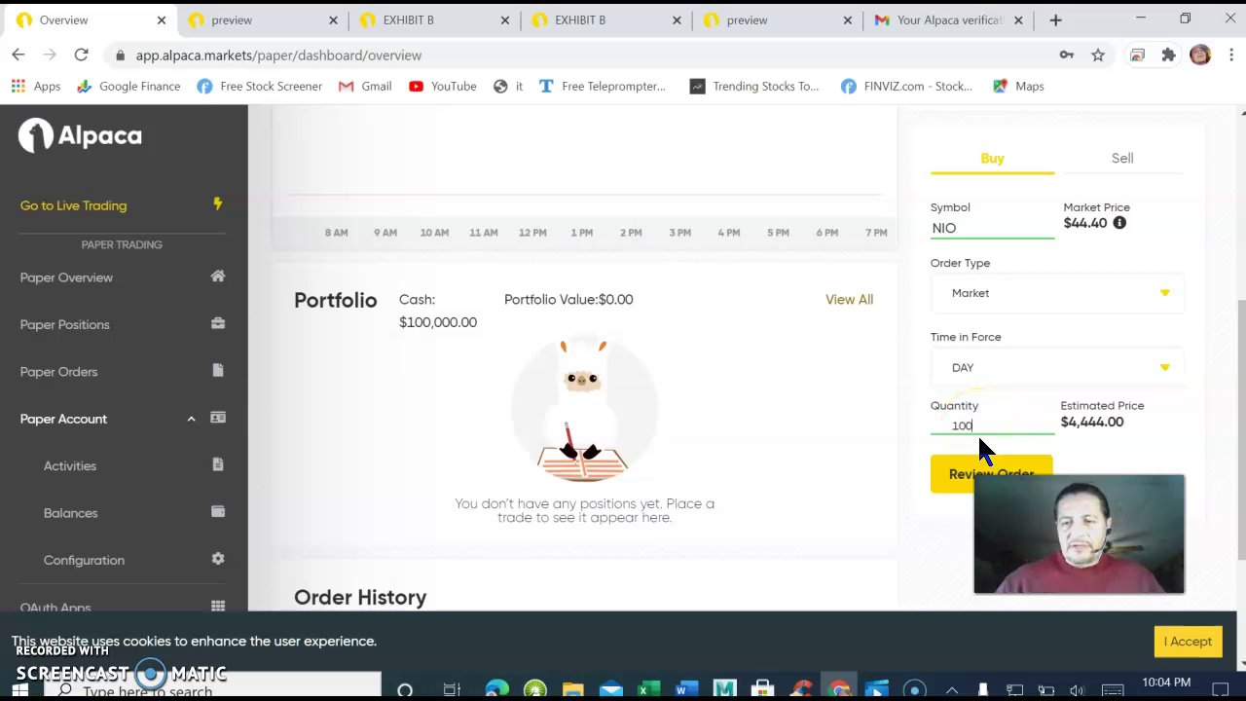
Review and confirm the 100-share NIO market buy, estimated at $4,444.00.
left_click(962, 479)
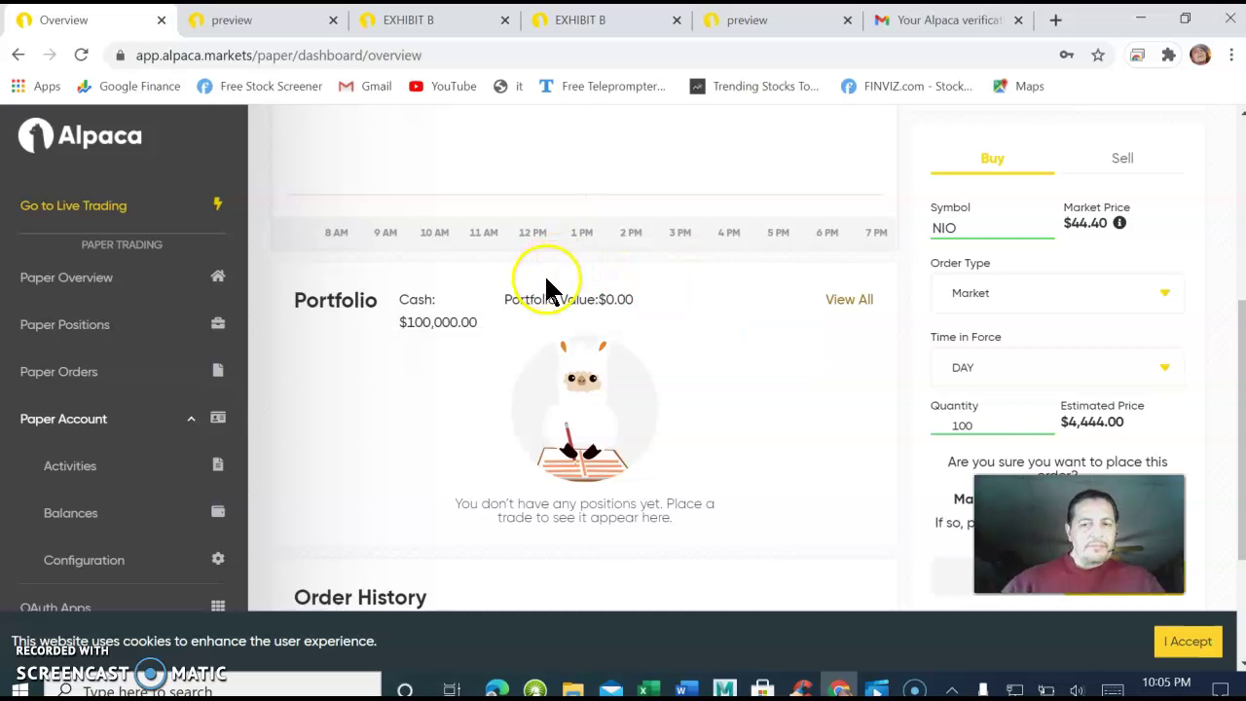
scroll(1012, 424, "down", 1)
scroll(1024, 428, "down", 2)
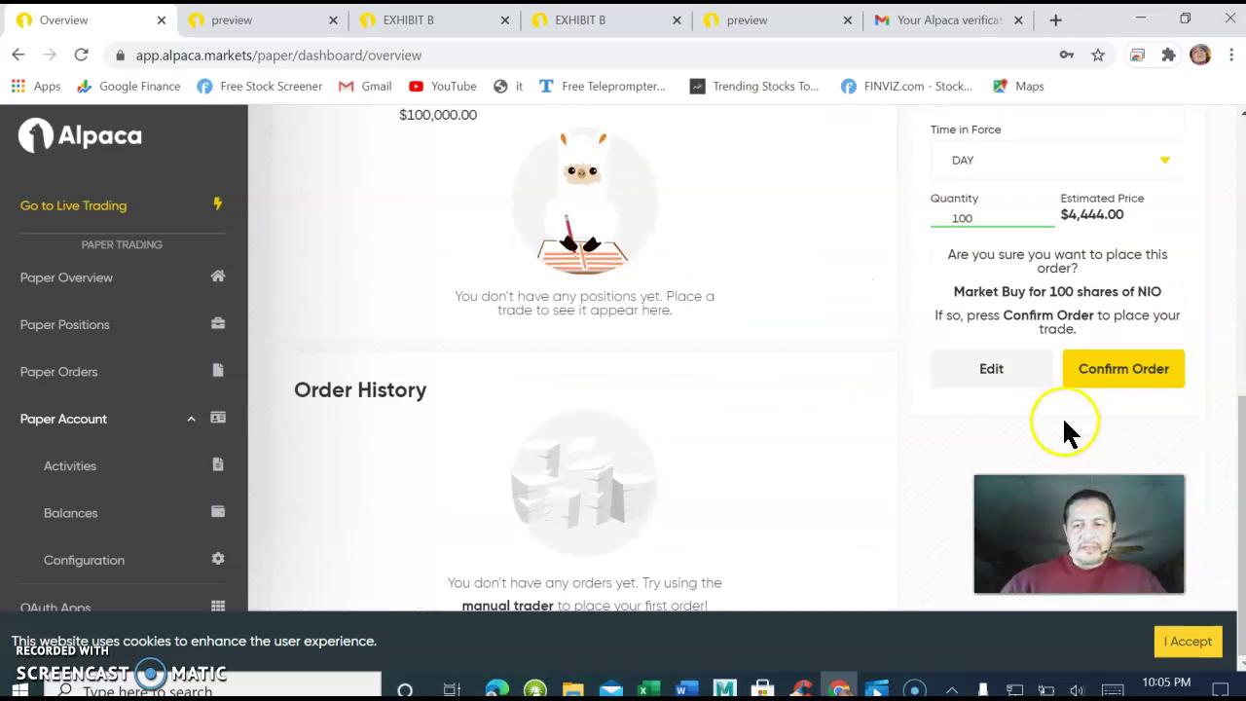
left_click(1120, 380)
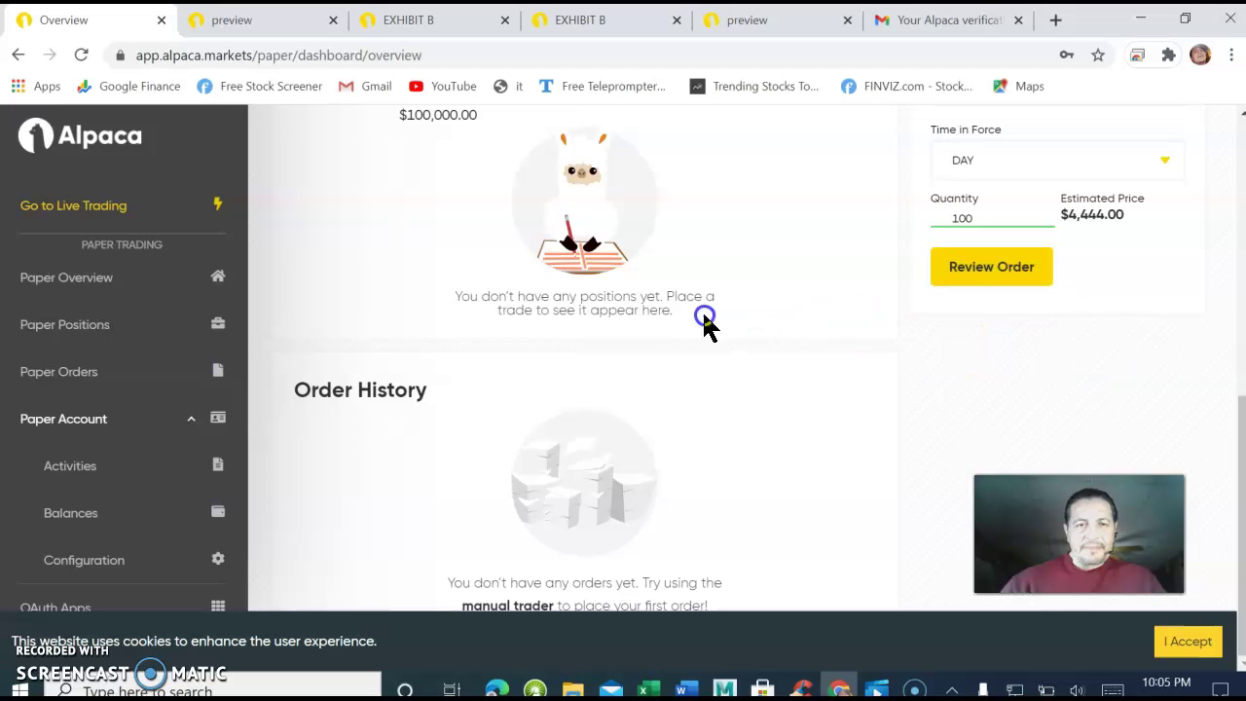
Check Order History for the accepted NIO buy and the $395,560.00 buying power.
scroll(662, 302, "up", 3)
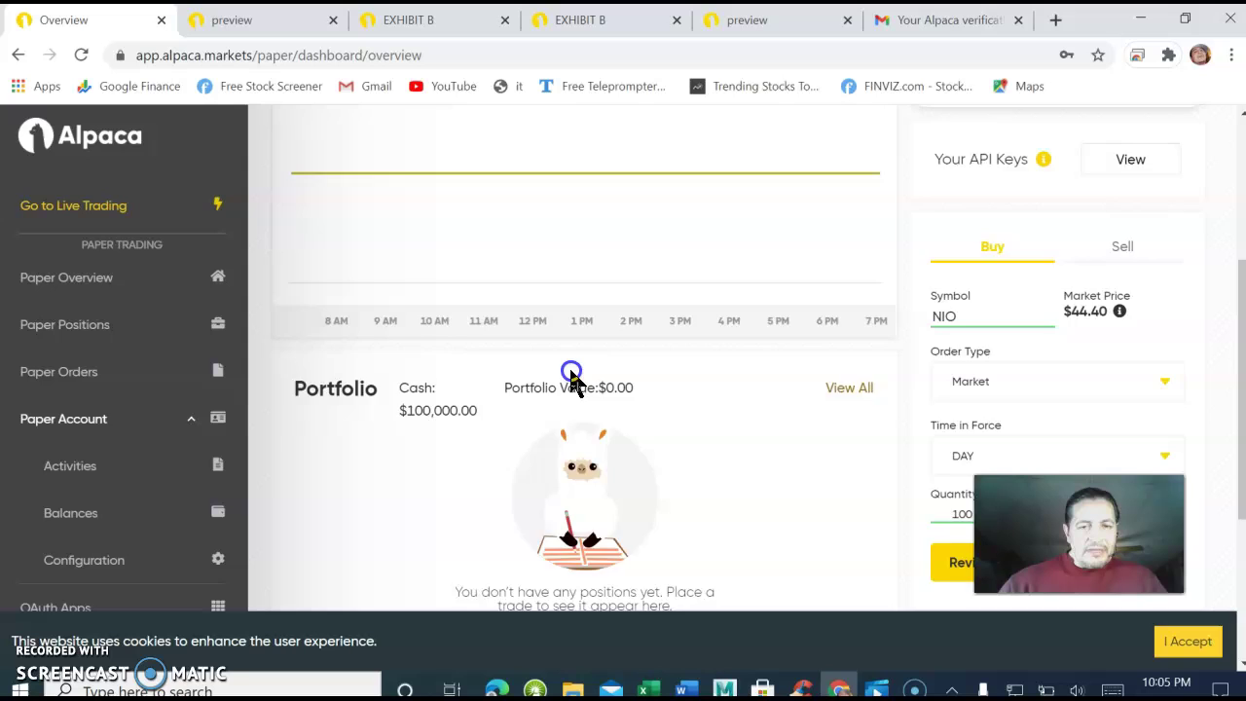
scroll(571, 371, "up", 3)
scroll(574, 373, "down", 5)
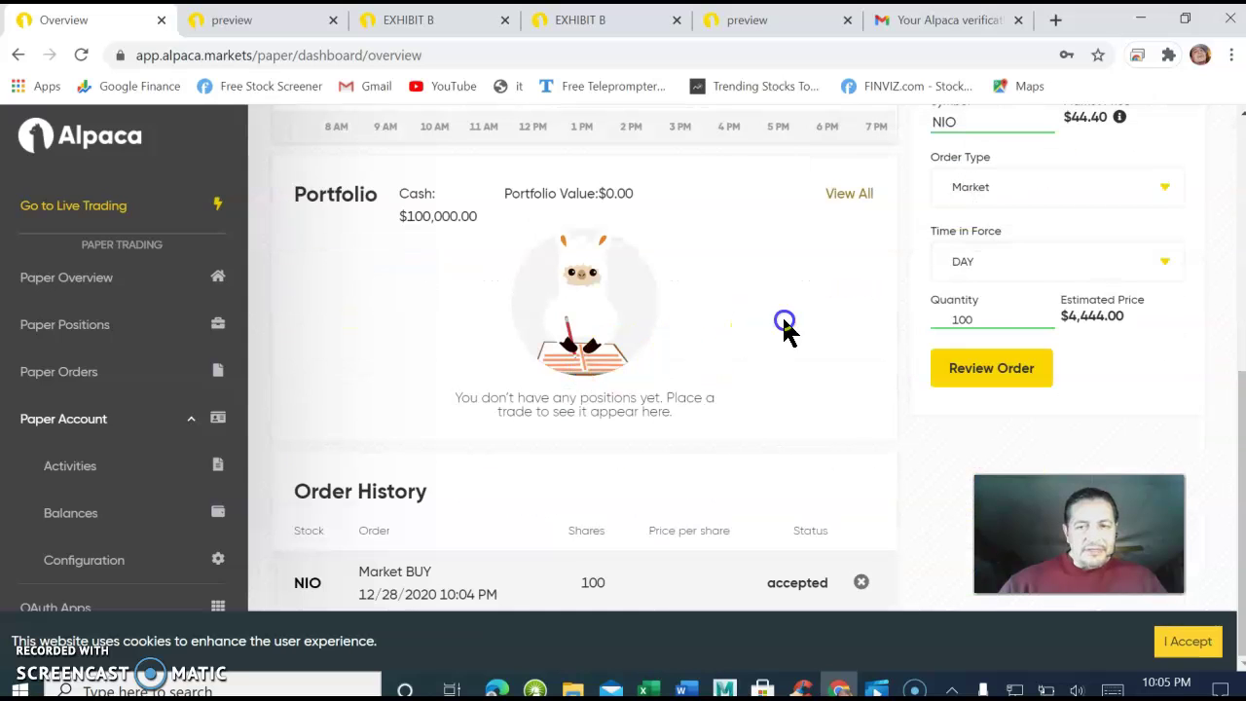
scroll(973, 321, "up", 1)
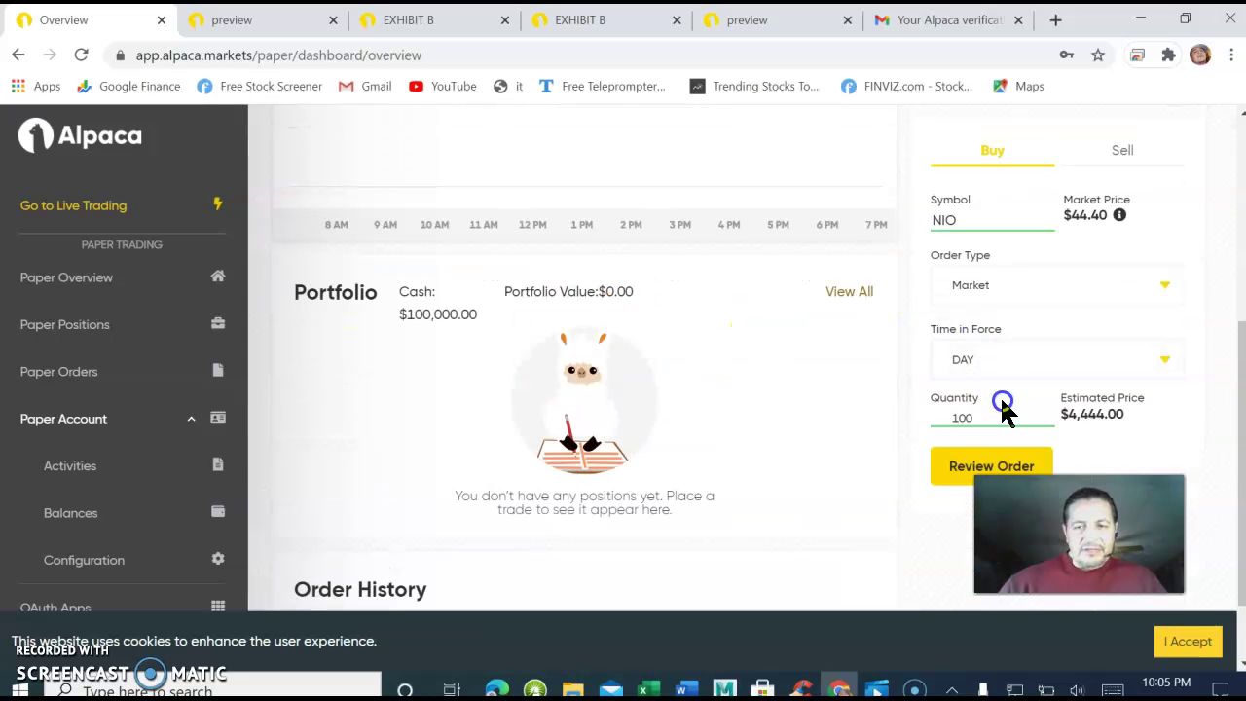
scroll(988, 414, "down", 1)
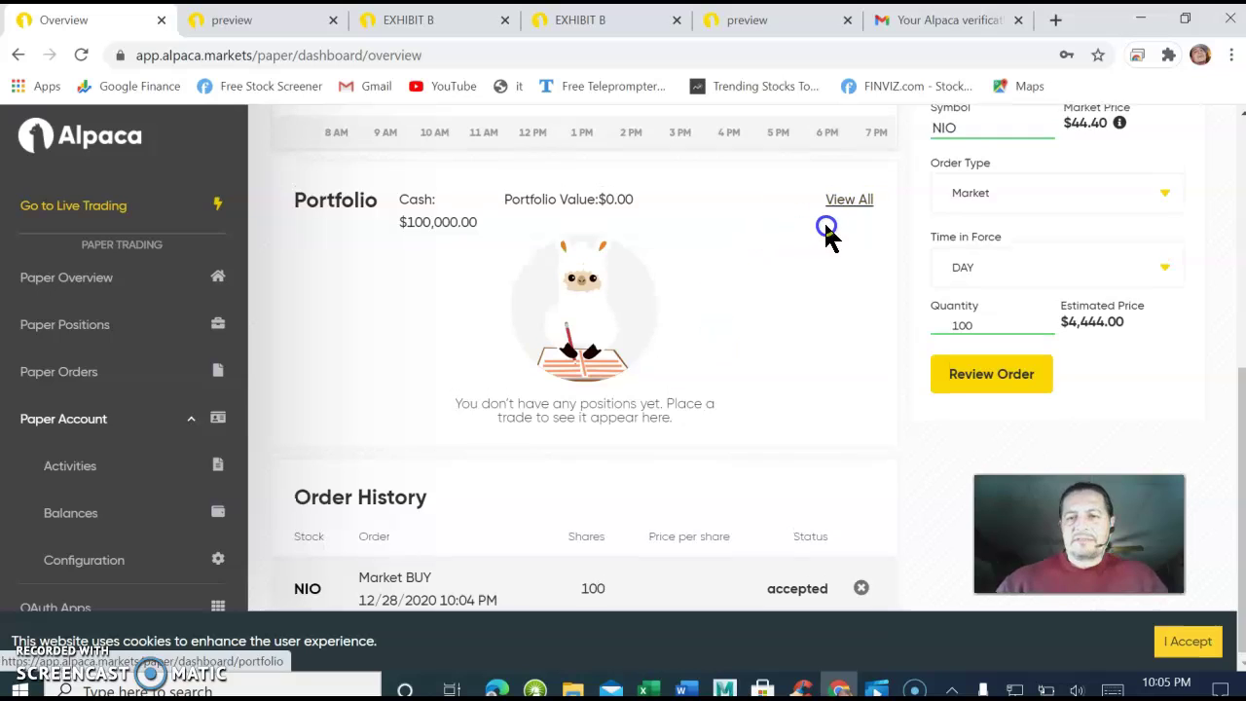
scroll(826, 233, "up", 4)
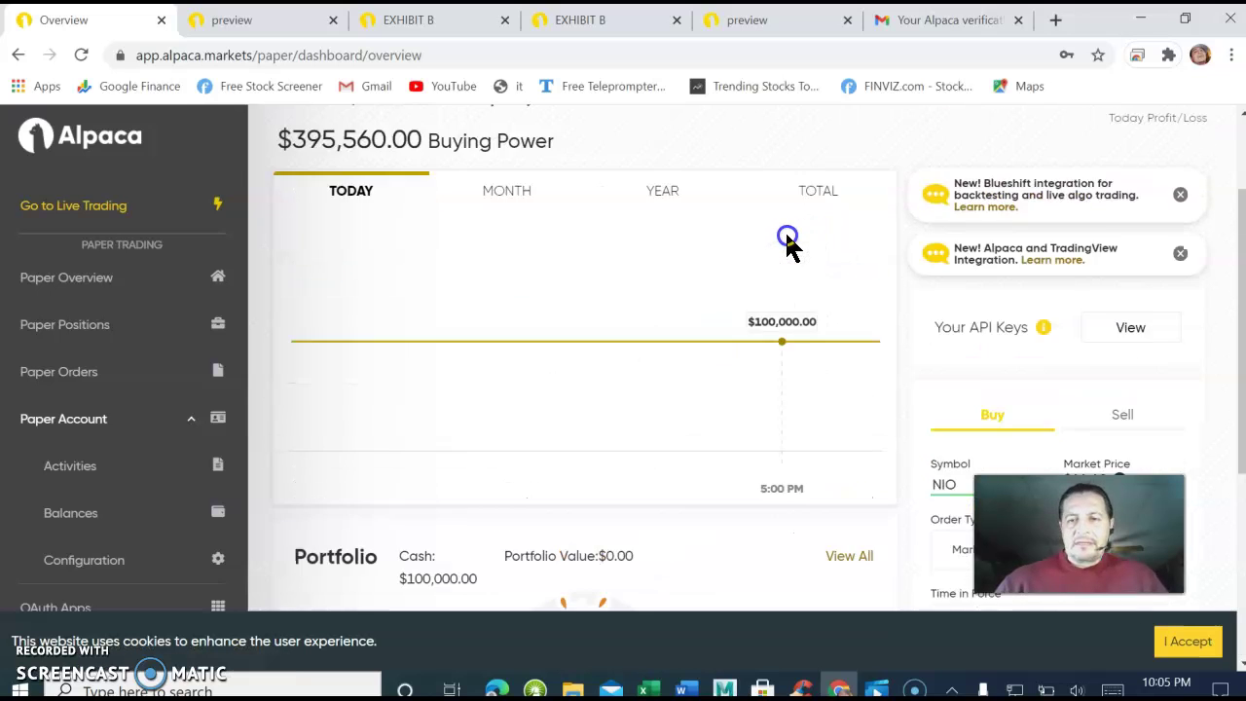
scroll(788, 241, "up", 2)
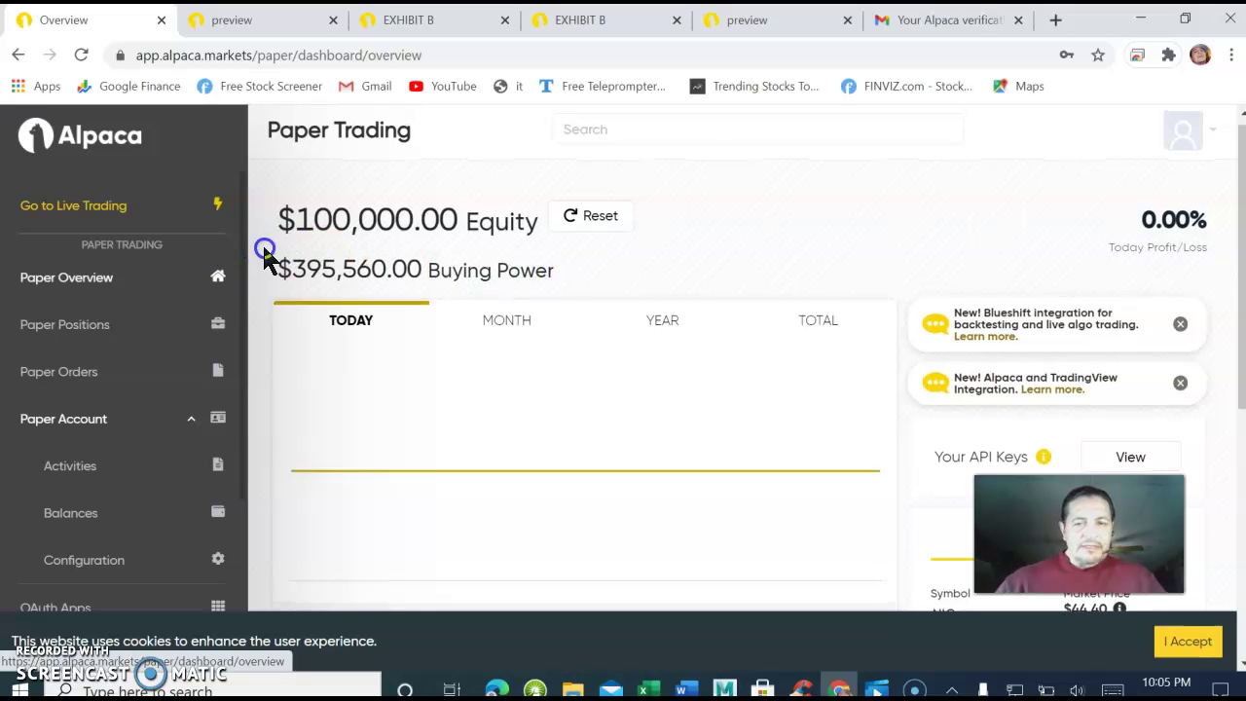
scroll(394, 227, "up", 1)
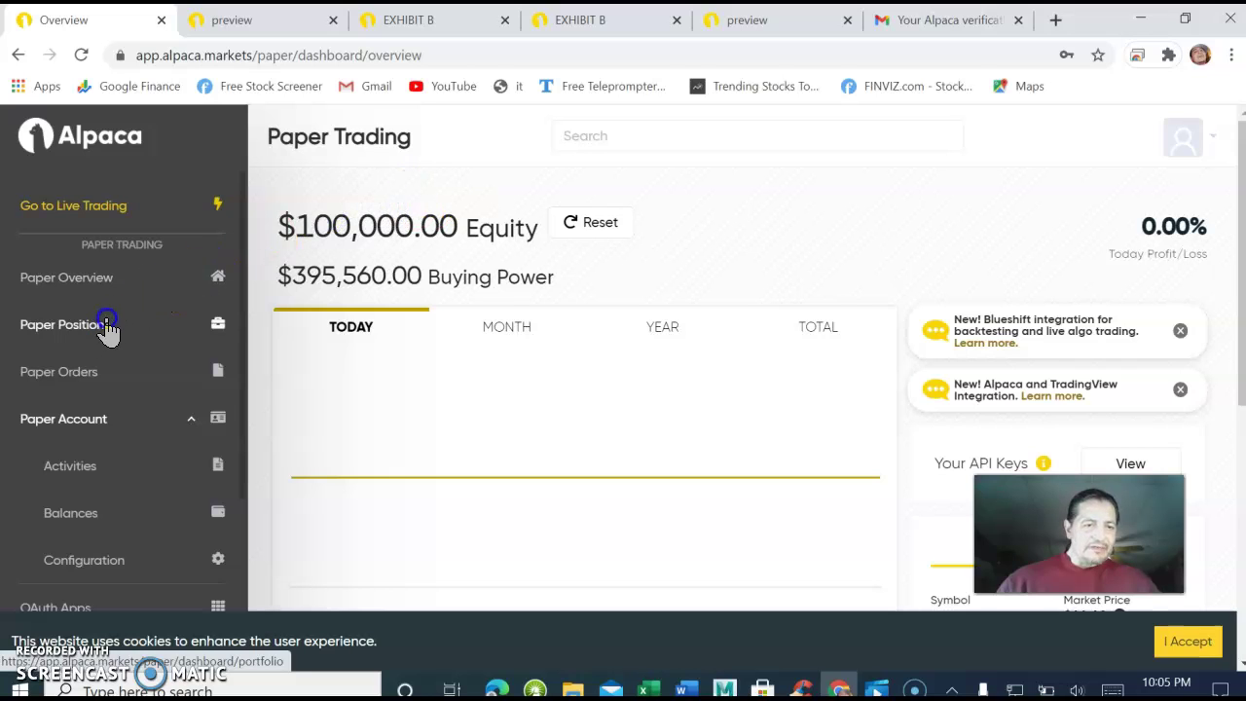
scroll(102, 331, "down", 3)
scroll(107, 326, "down", 5)
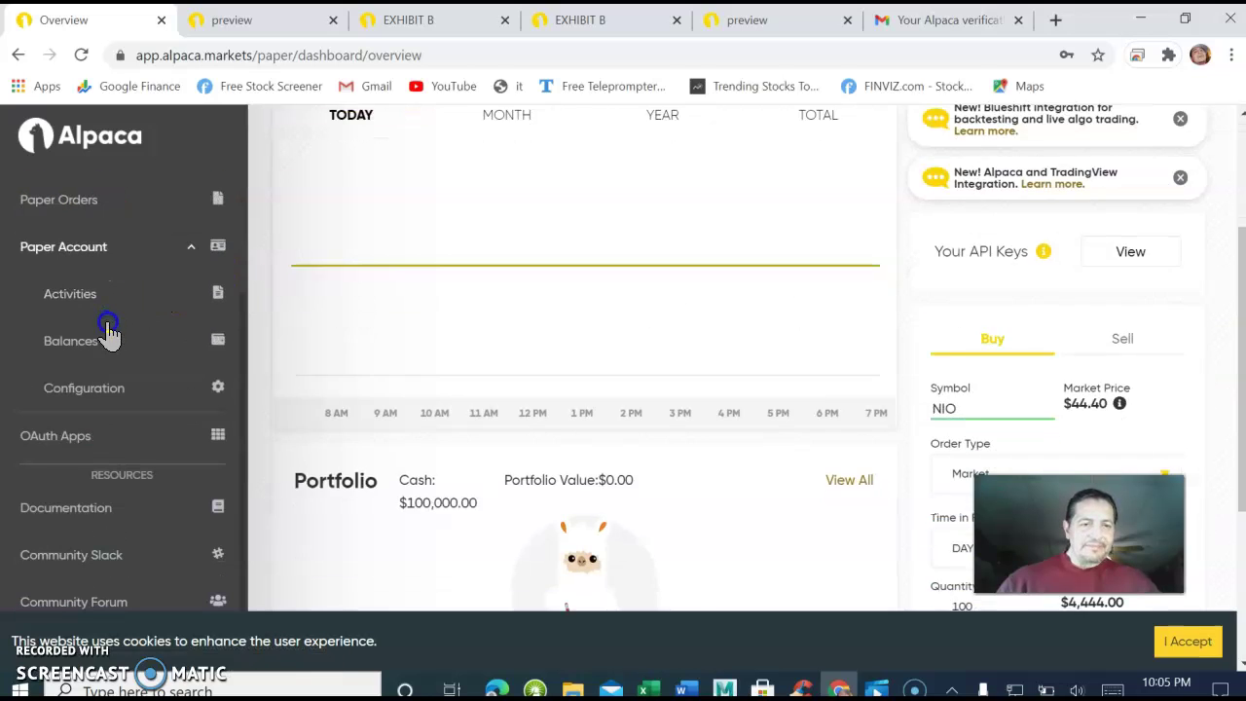